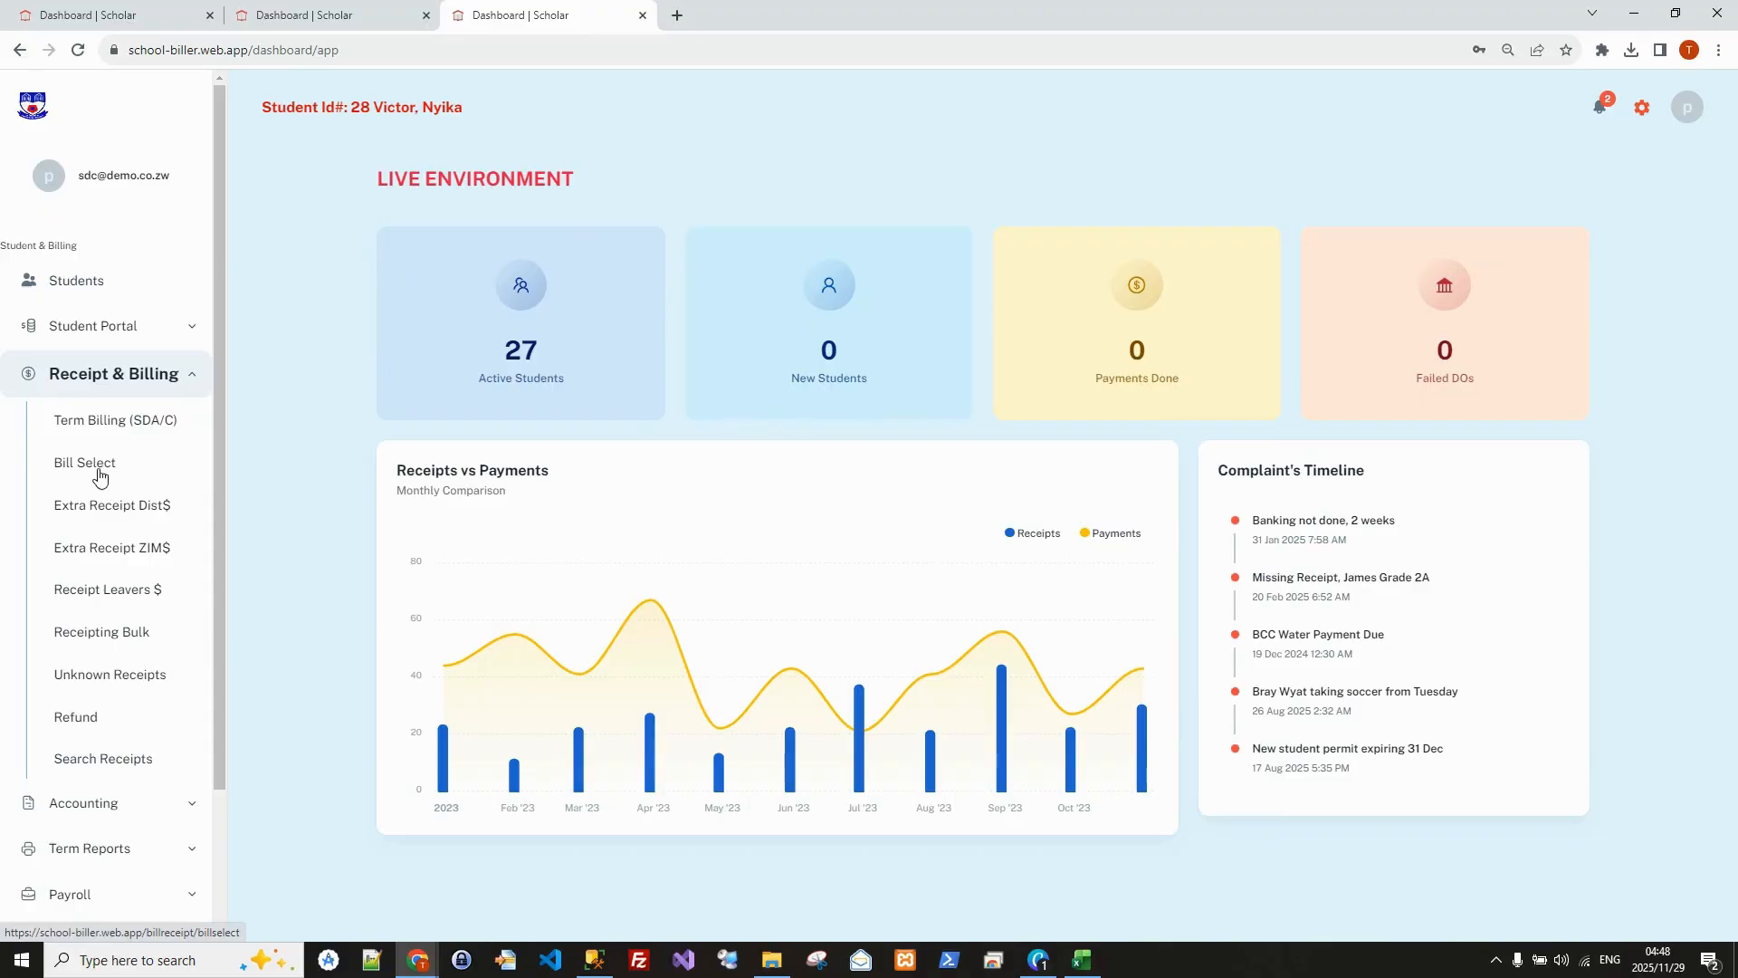
Step: Create a new invoice under SDA/C term billing and set its bill date to 2025/09/17
left_click(95, 423)
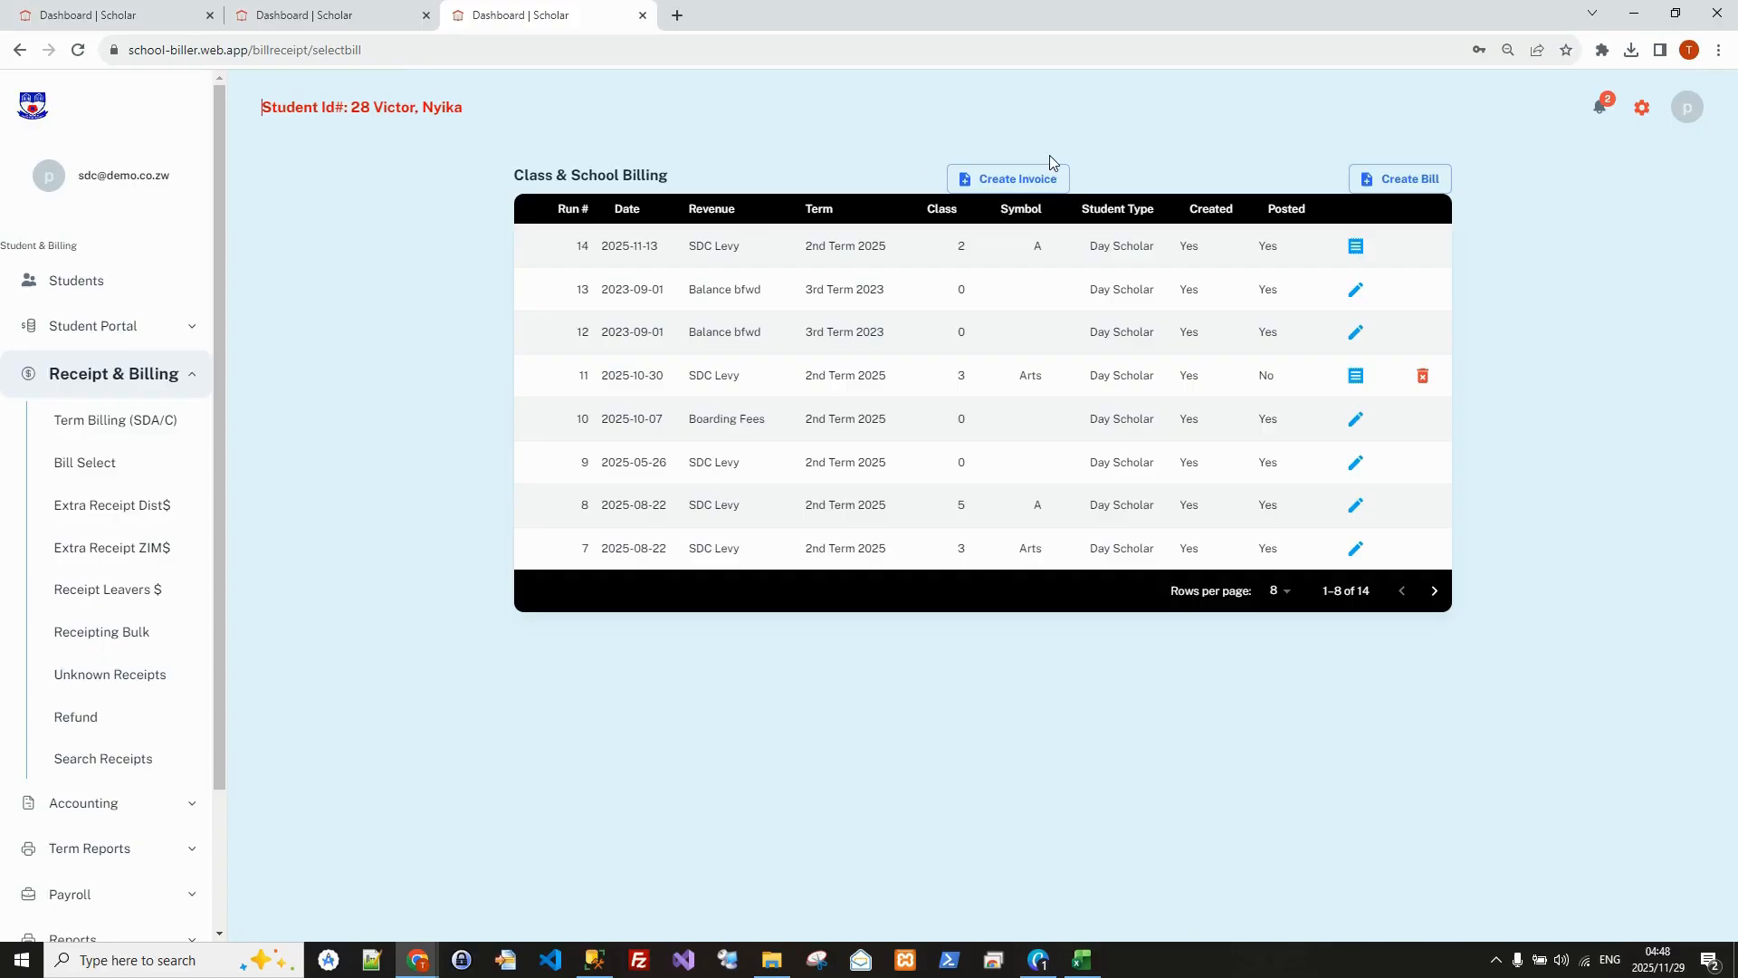
left_click(997, 178)
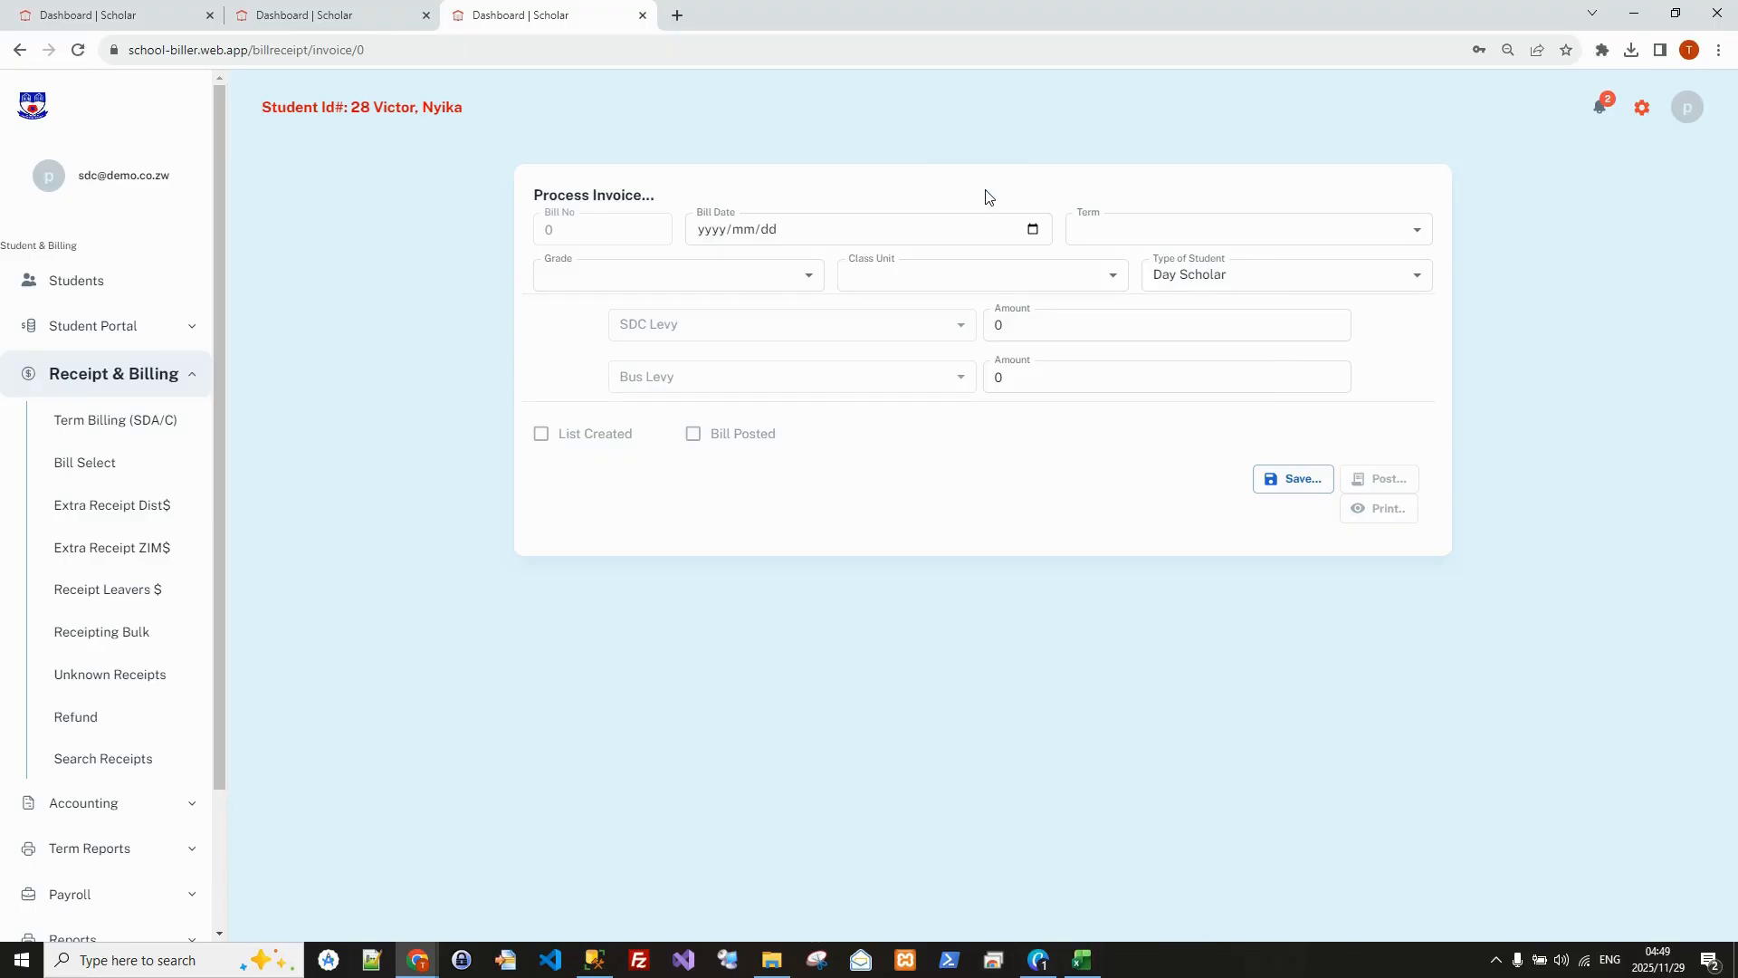
left_click(1032, 230)
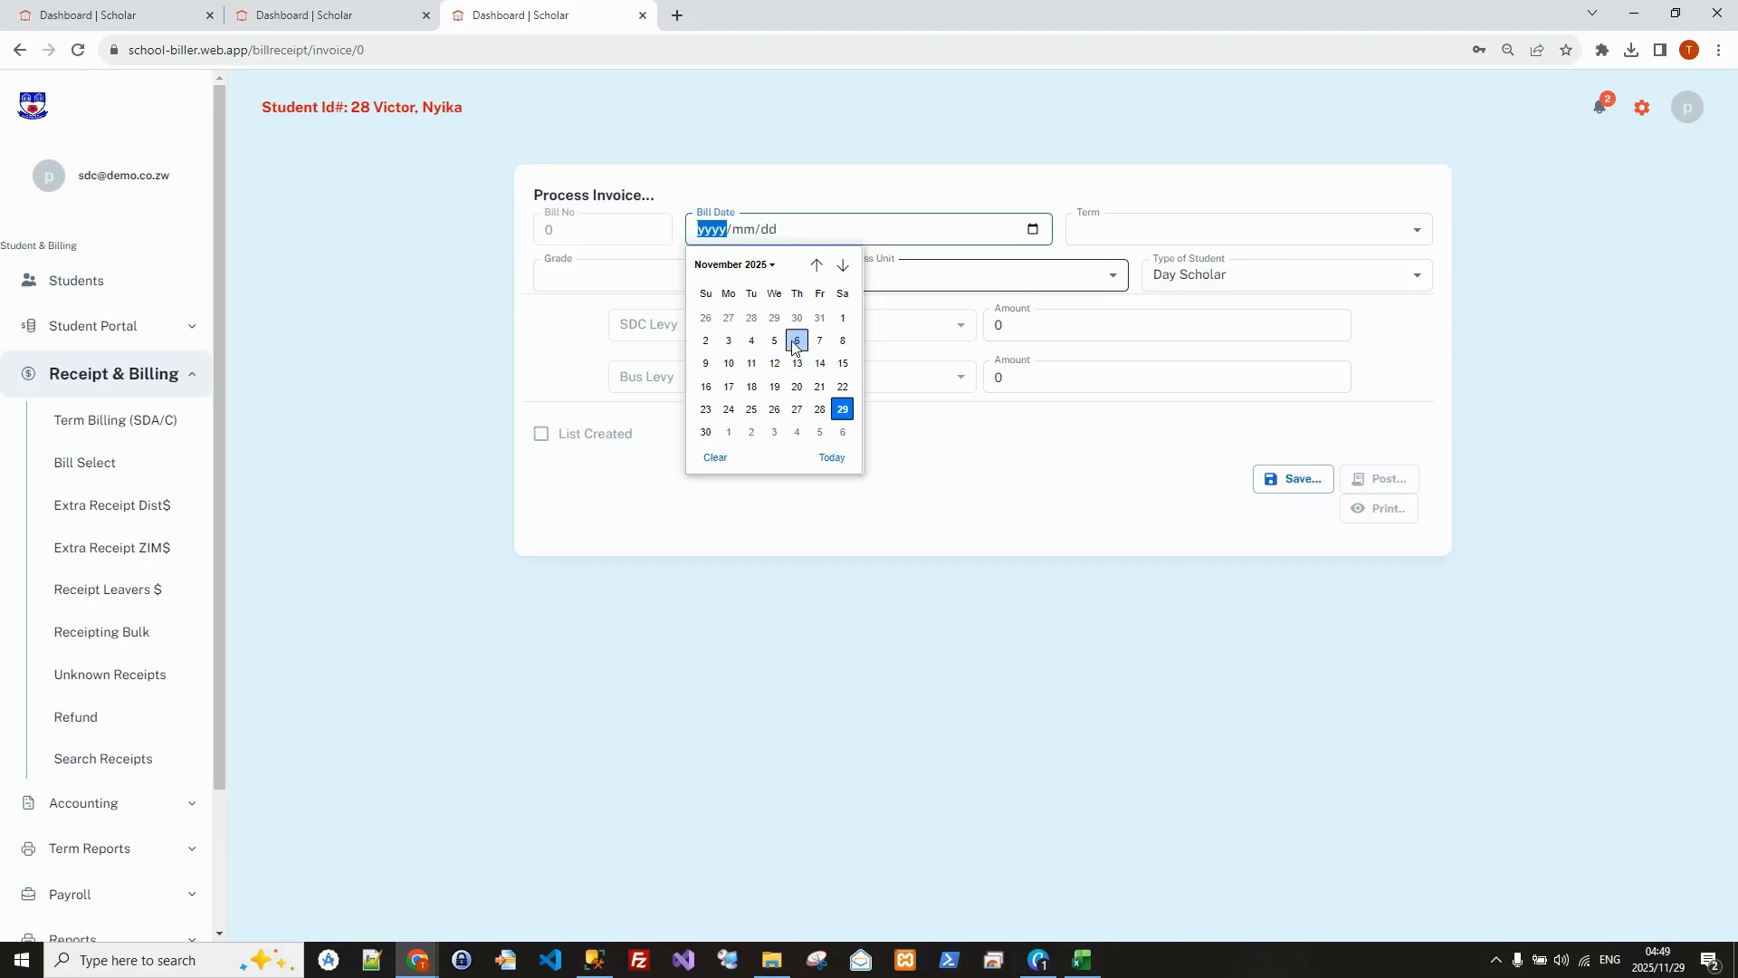
left_click(818, 265)
left_click(818, 265)
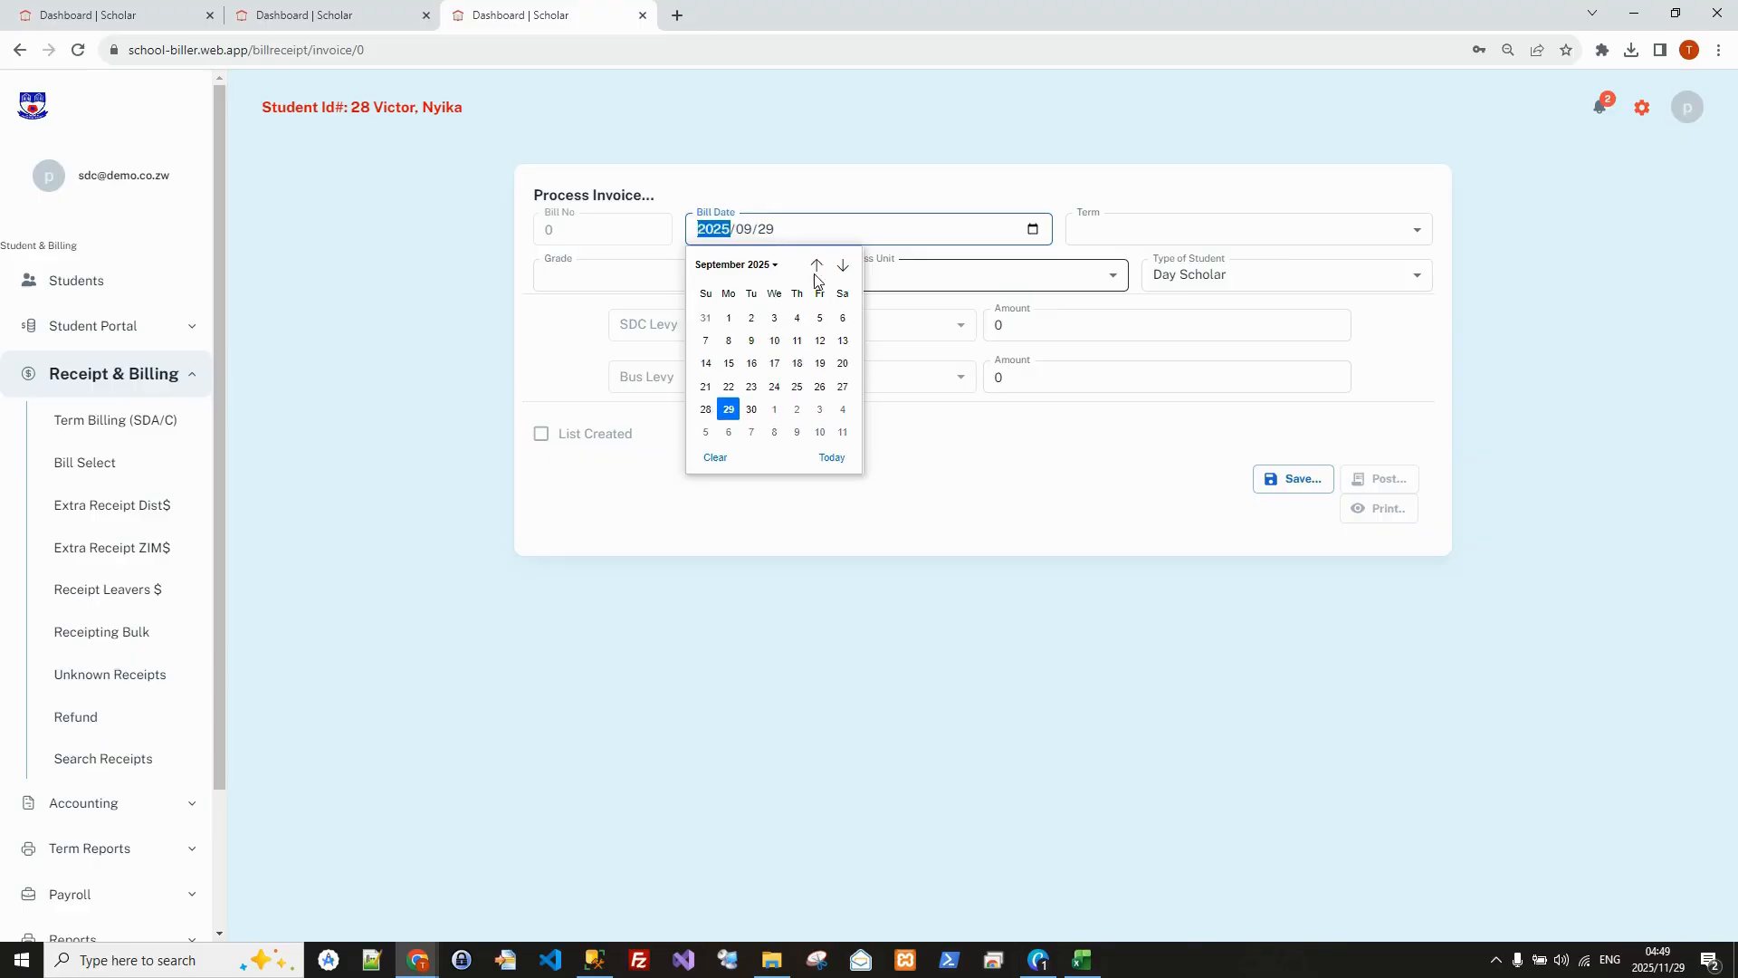
left_click(767, 366)
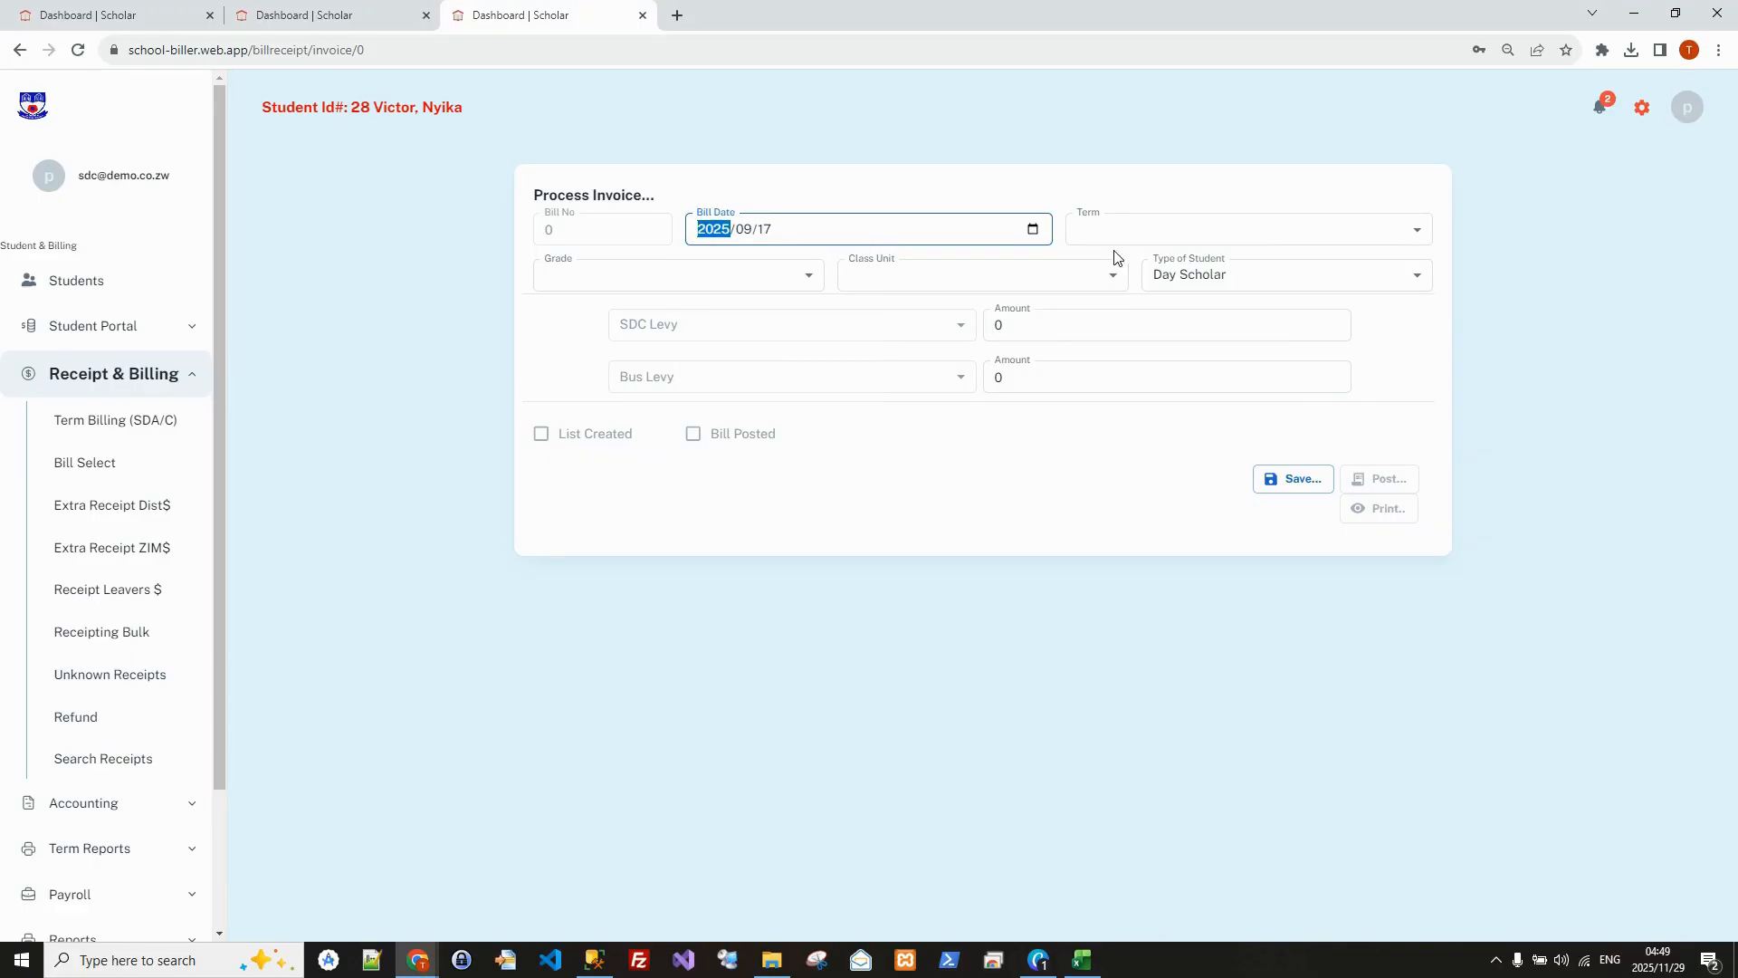
Step: Set the invoice's term to 3rd Term 2025, the grade to 3 and the class unit to East
left_click(1167, 229)
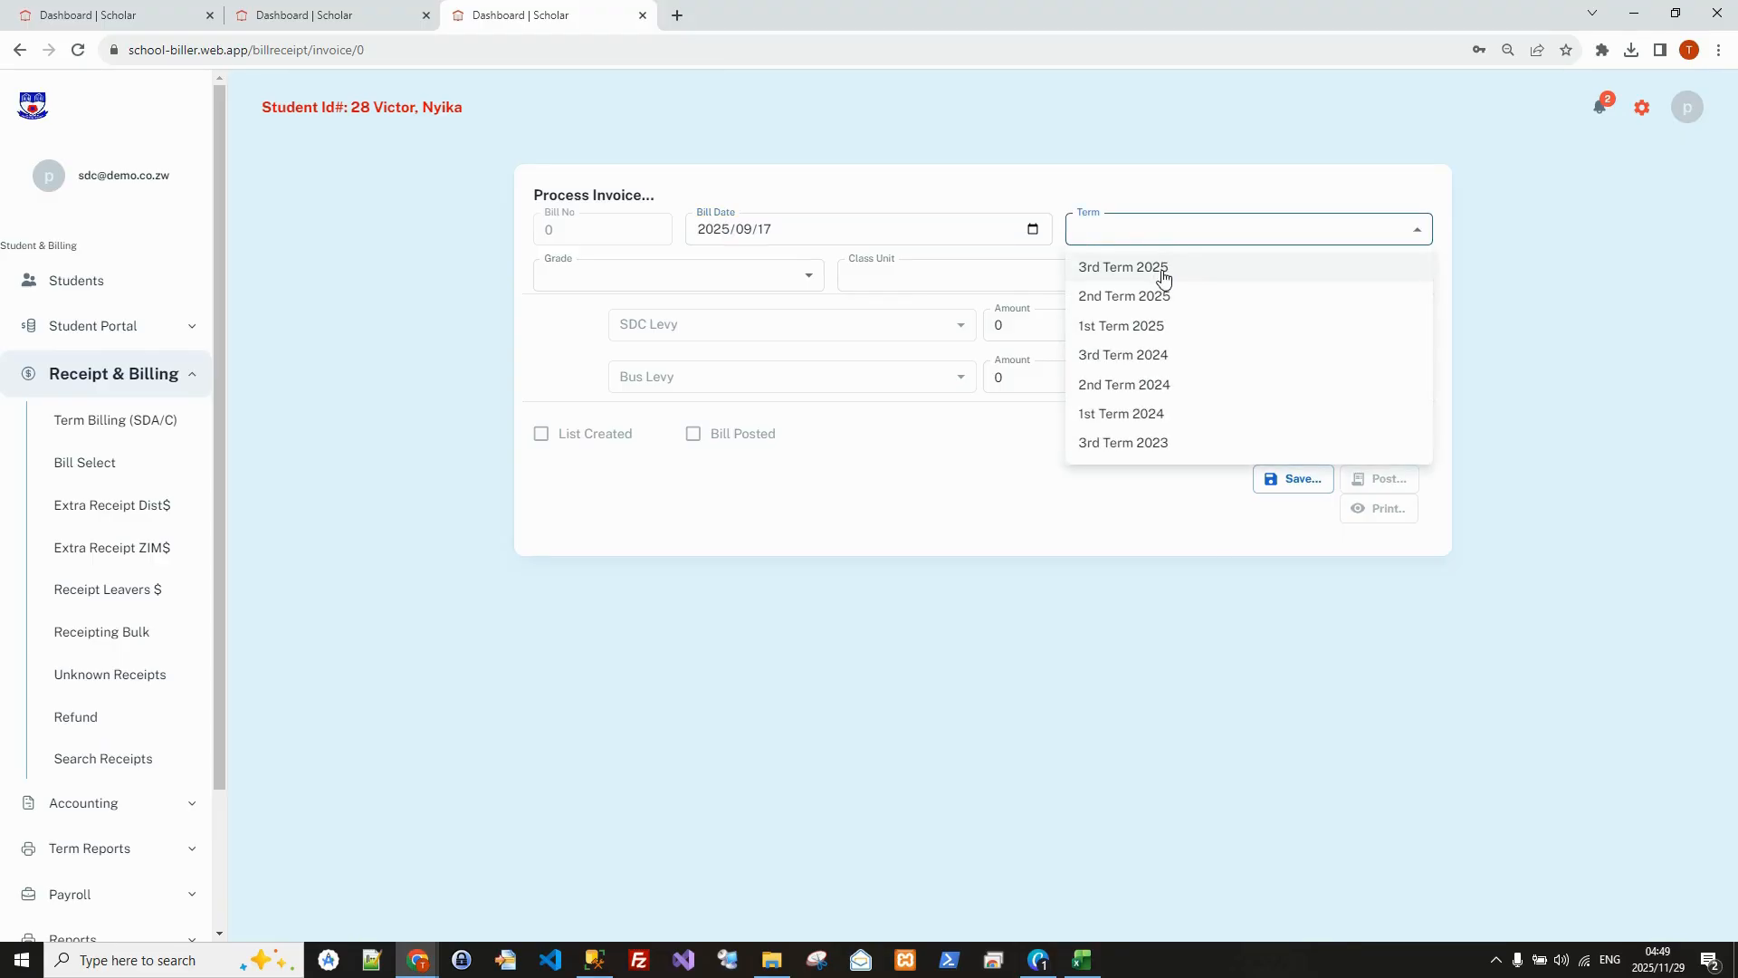
left_click(1116, 272)
left_click(808, 281)
left_click(612, 373)
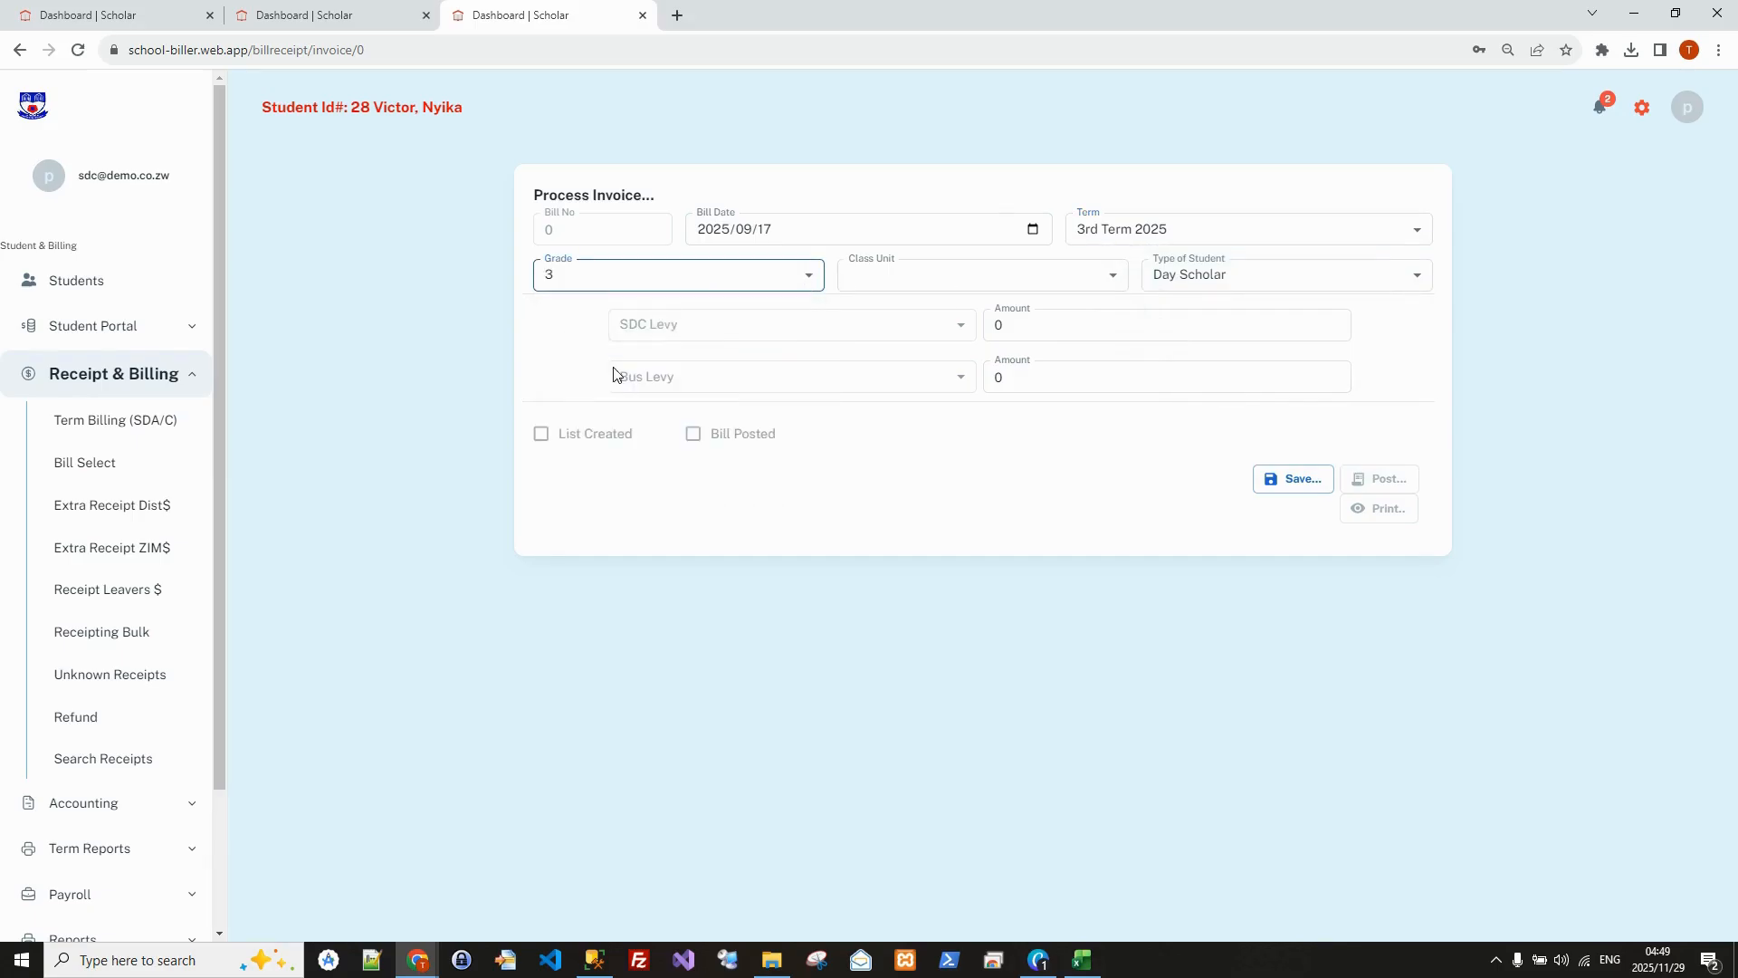
left_click(1010, 279)
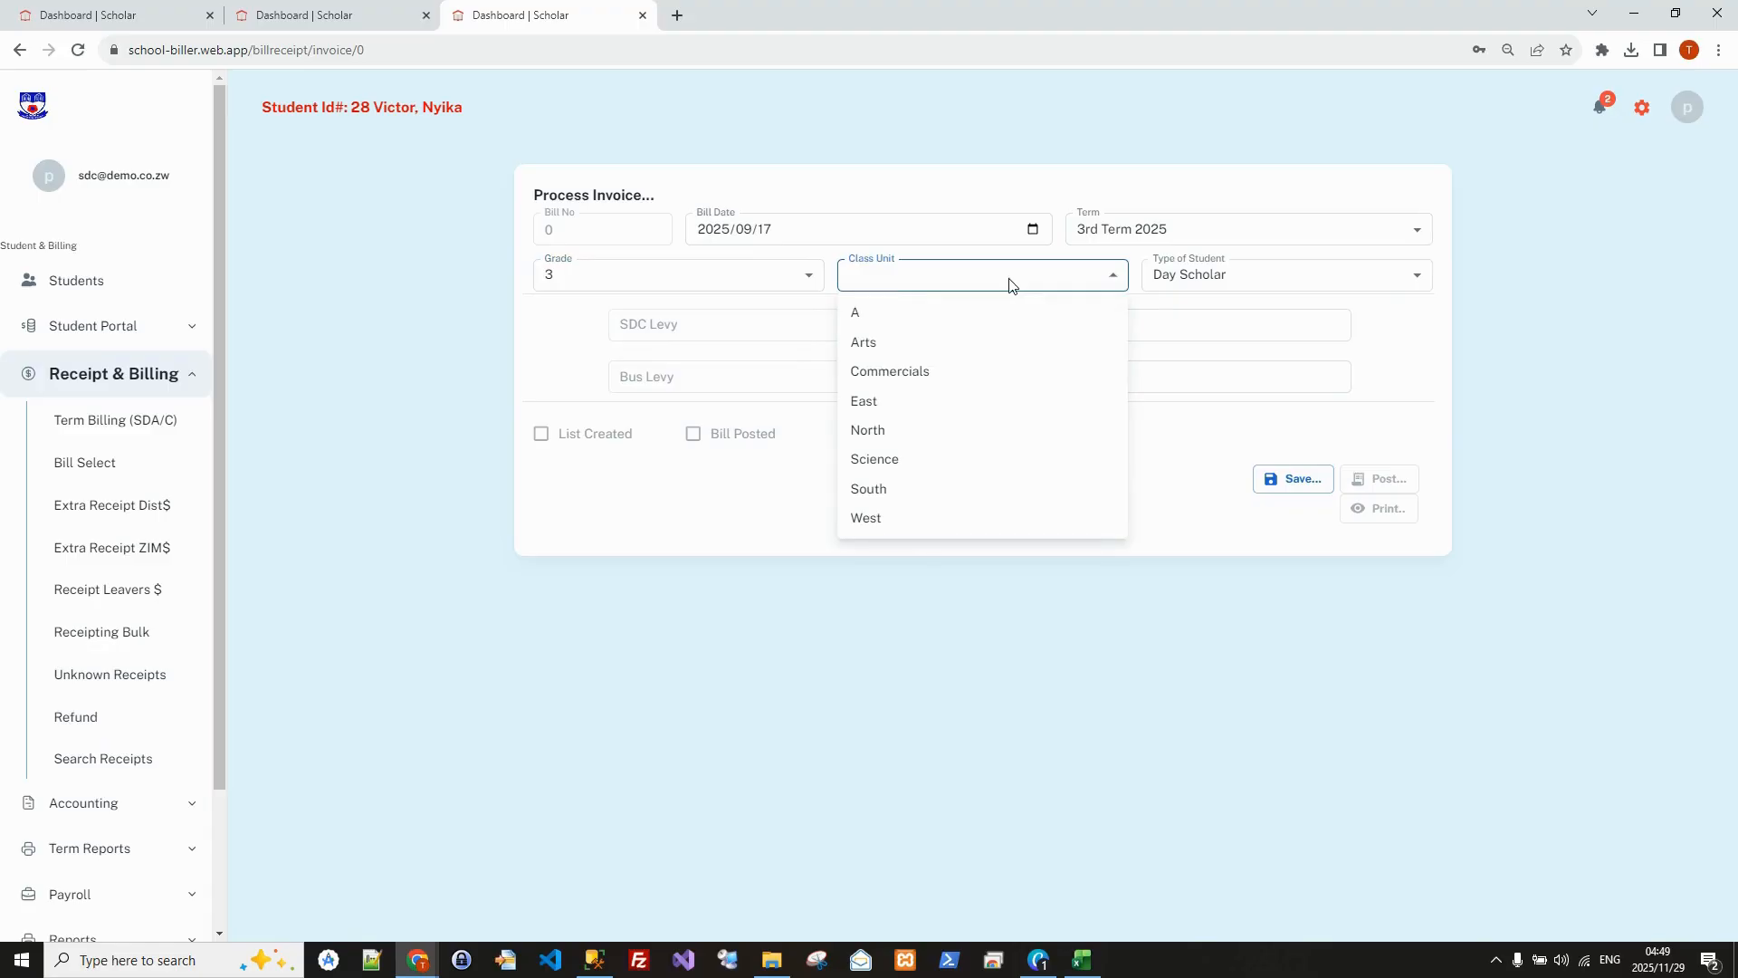
left_click(872, 401)
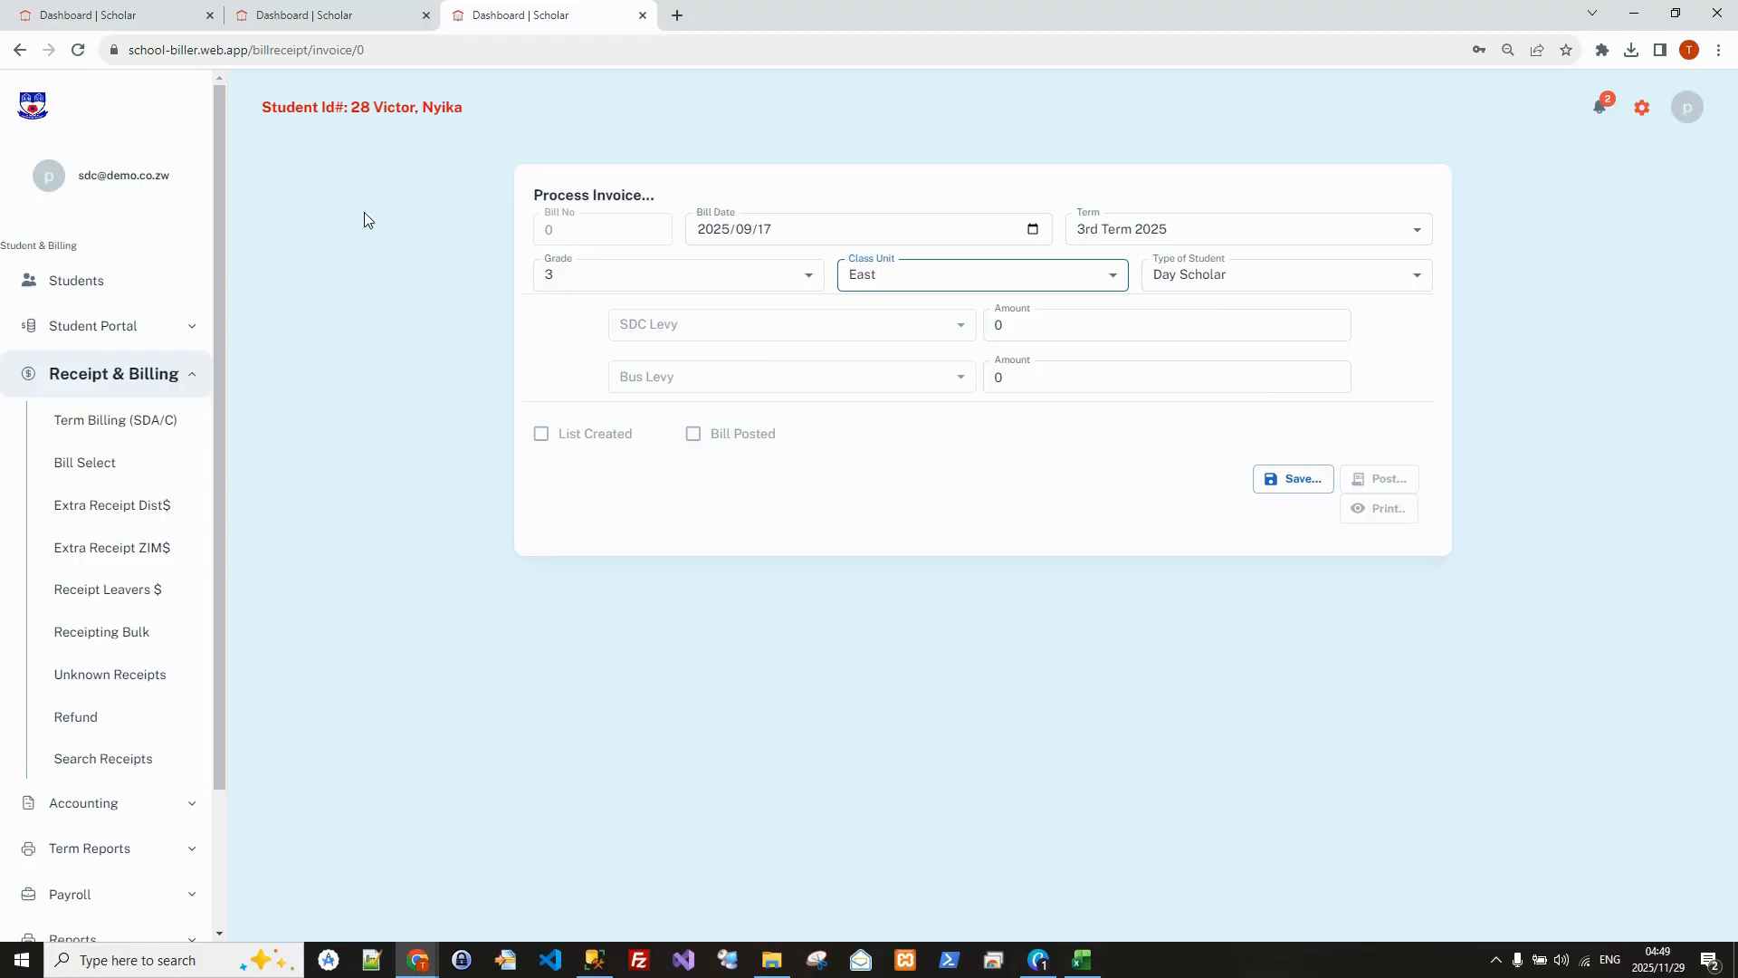
left_click(118, 373)
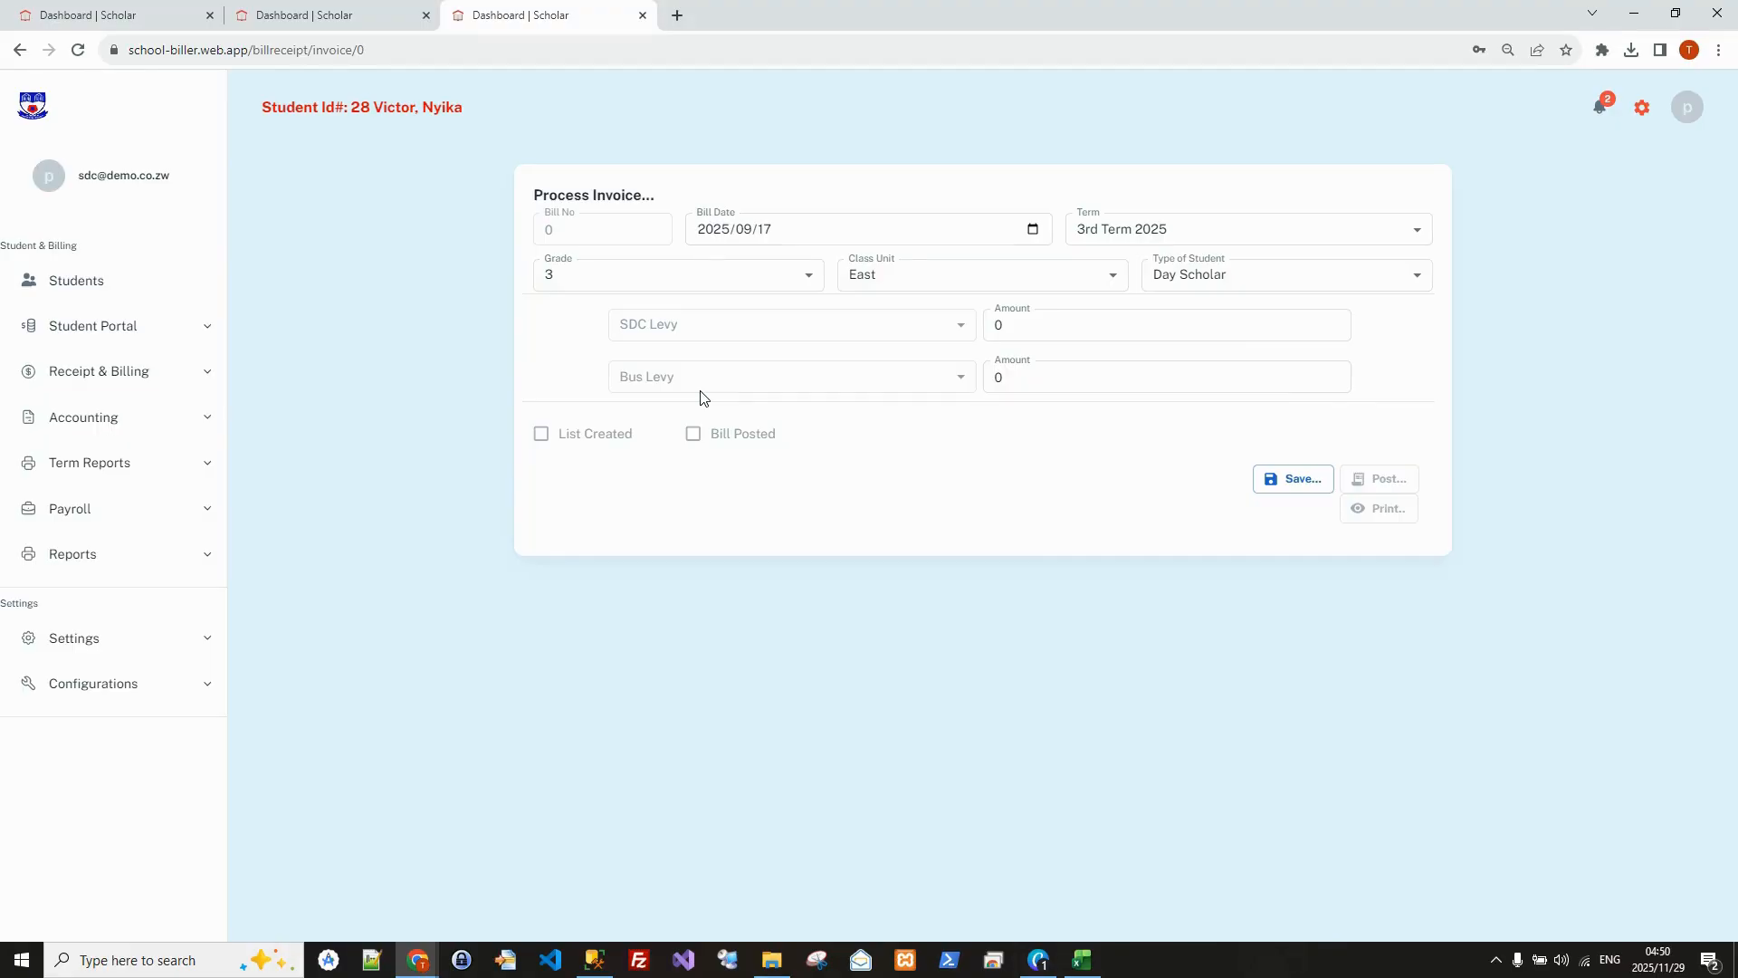
Step: Open a blank tuition term billing invoice in the tuition account's session to view its fee lines
left_click(306, 17)
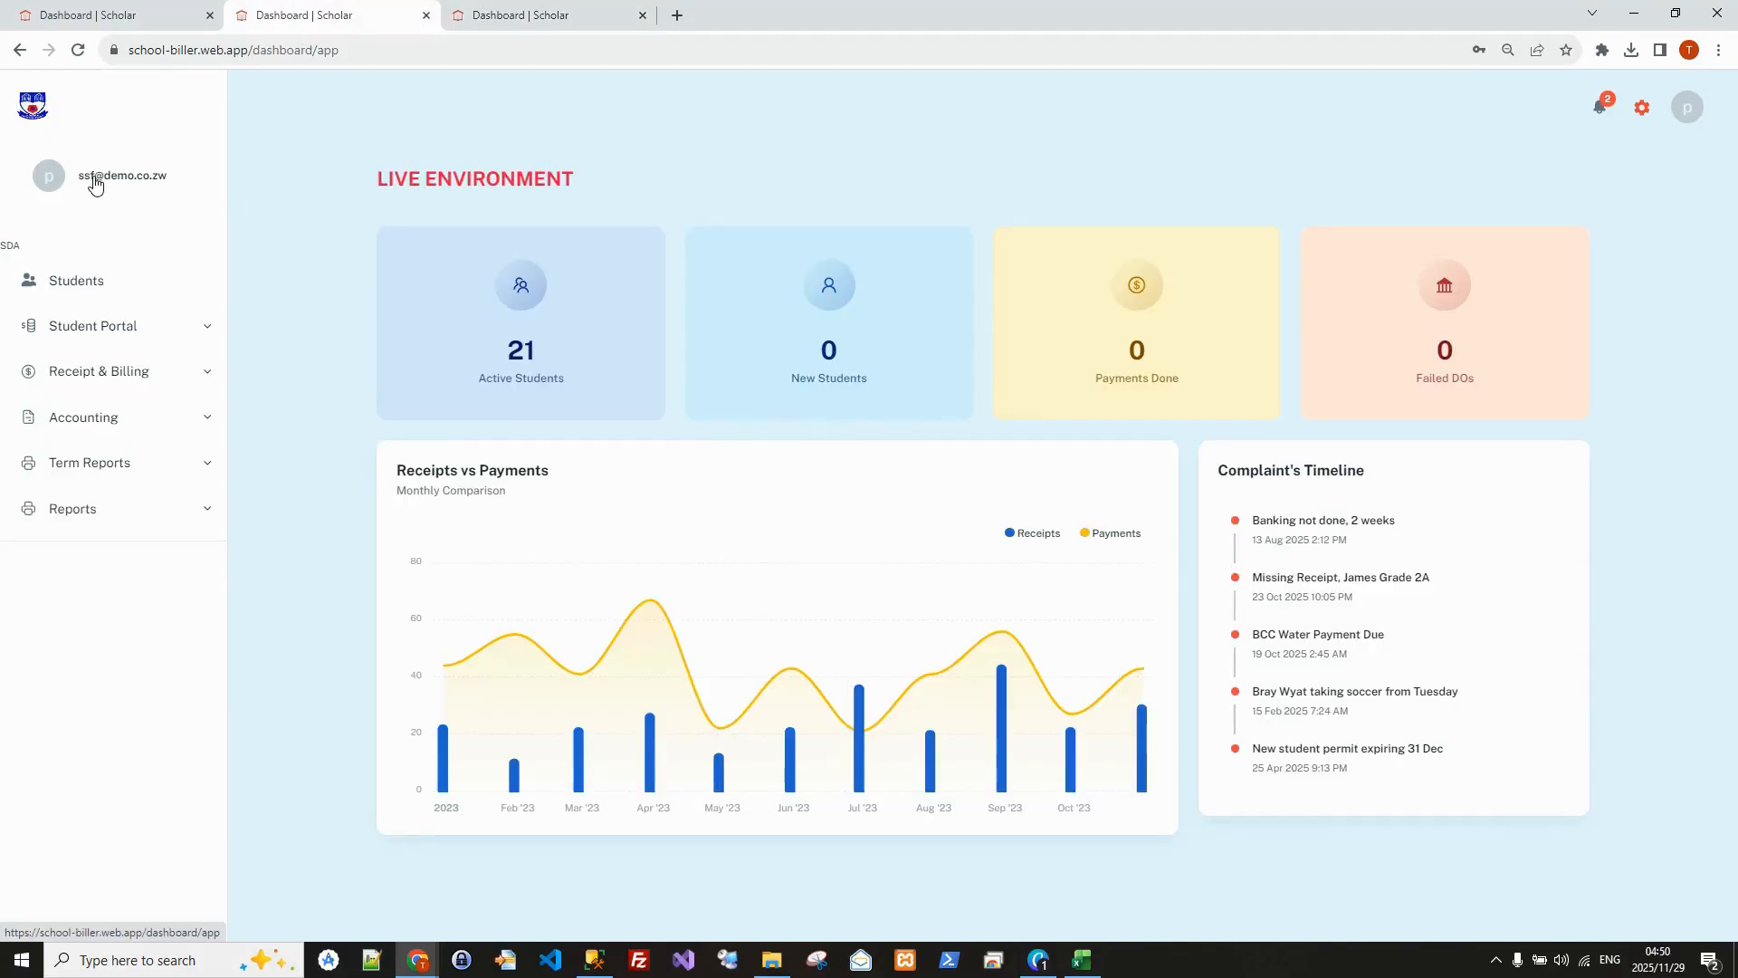
left_click(127, 375)
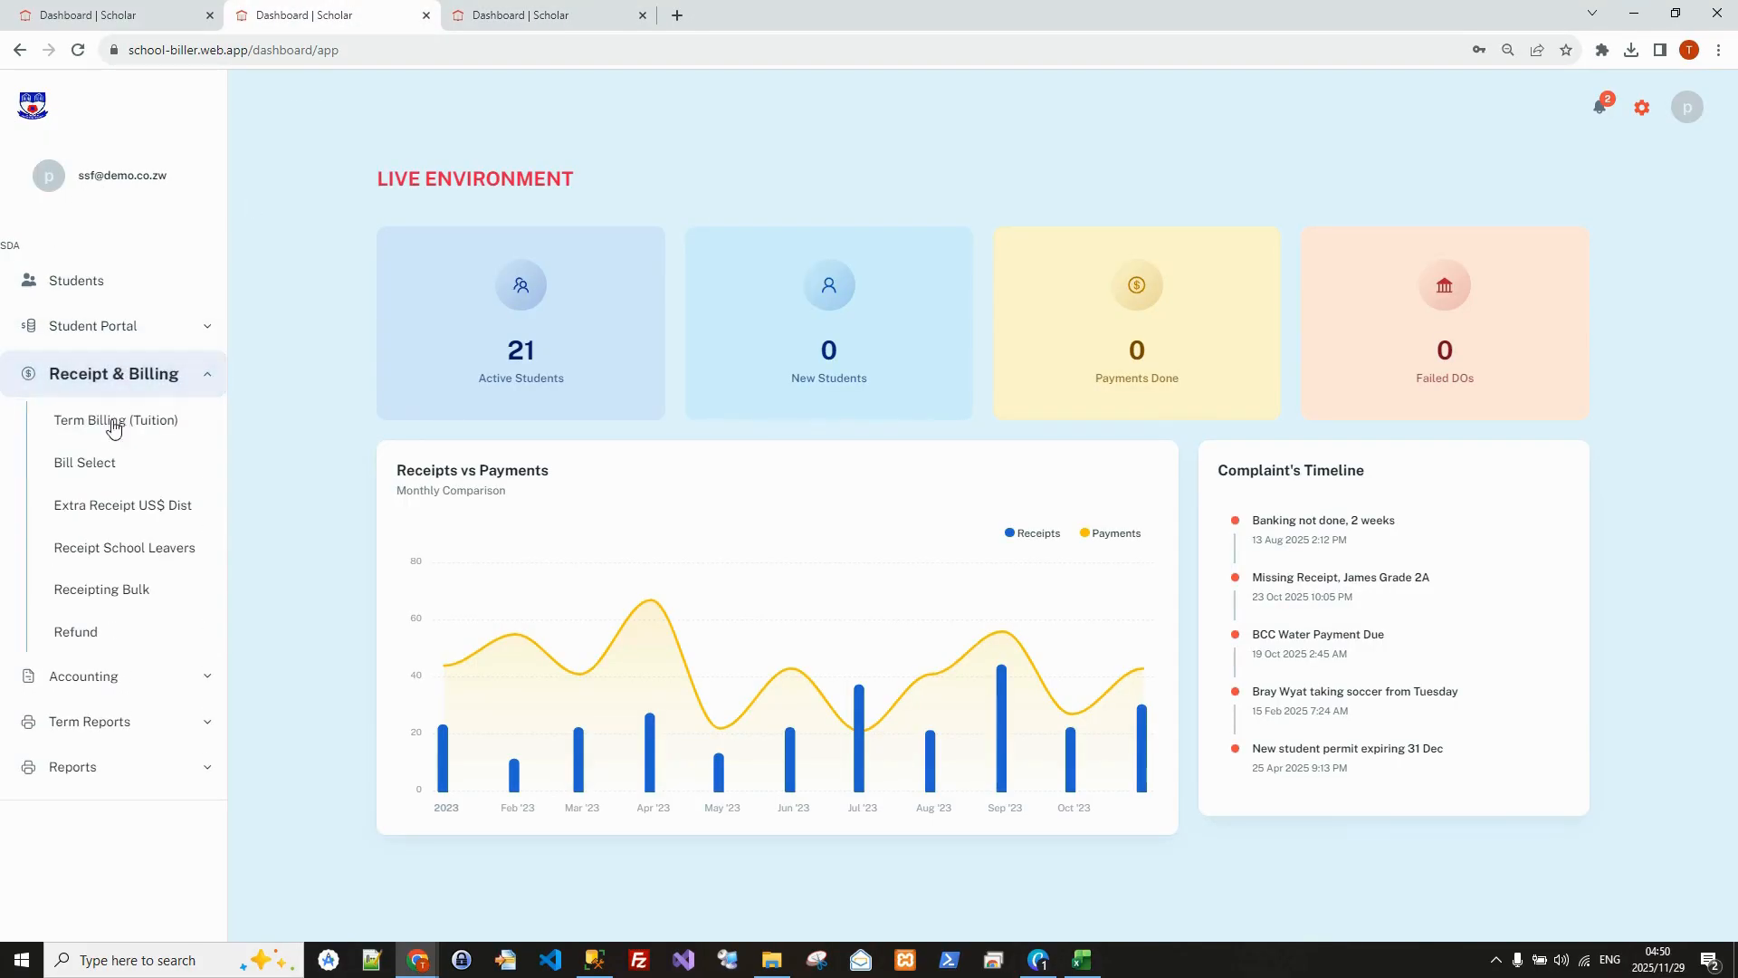
left_click(111, 424)
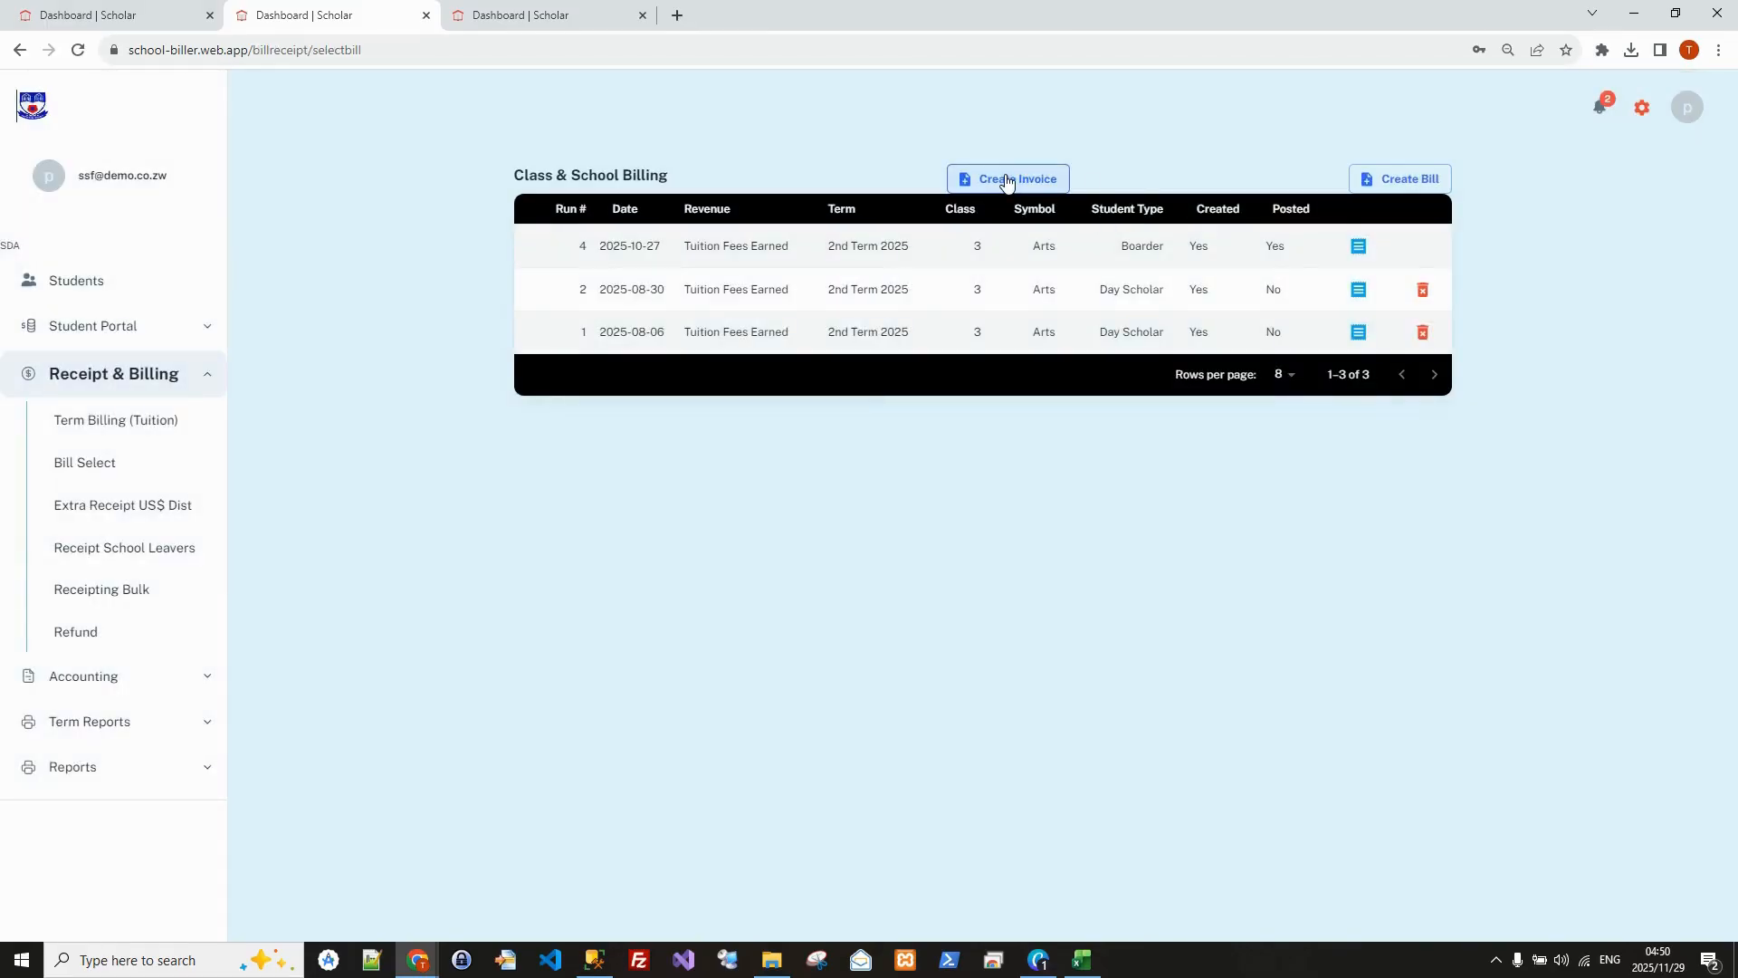
left_click(1004, 181)
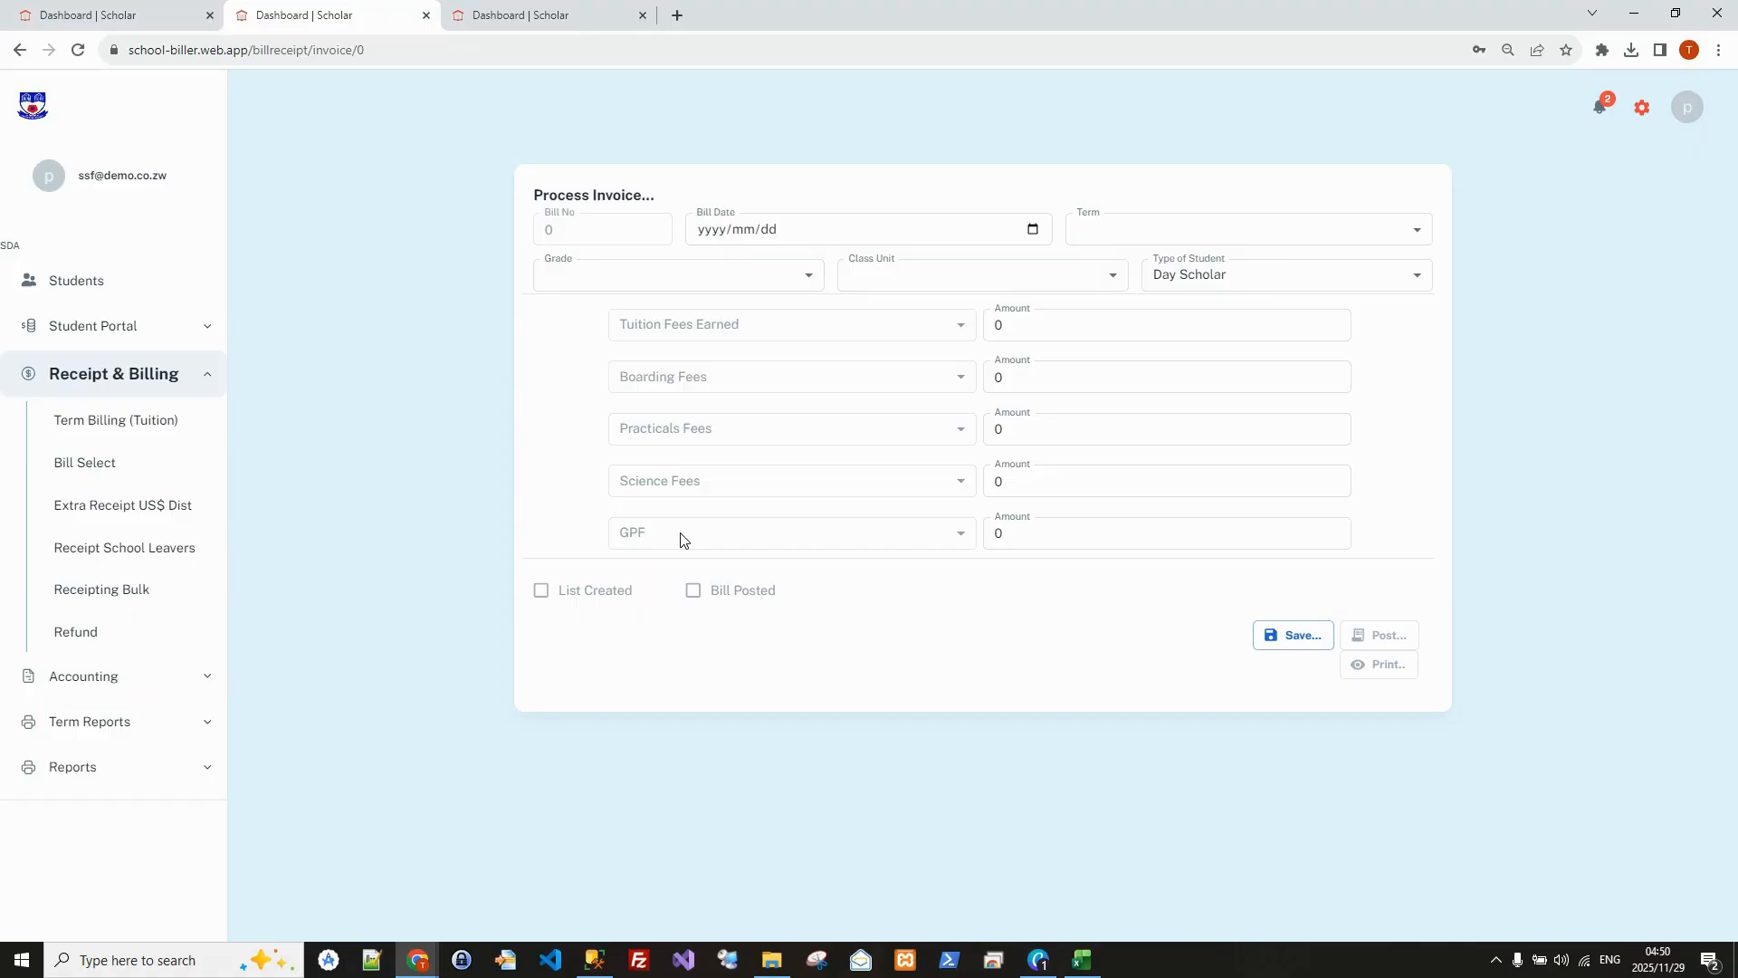
Step: Return to the SDC invoice, enter 50 for the SDC Levy and 15 for the Bus Levy, and save it
left_click(504, 14)
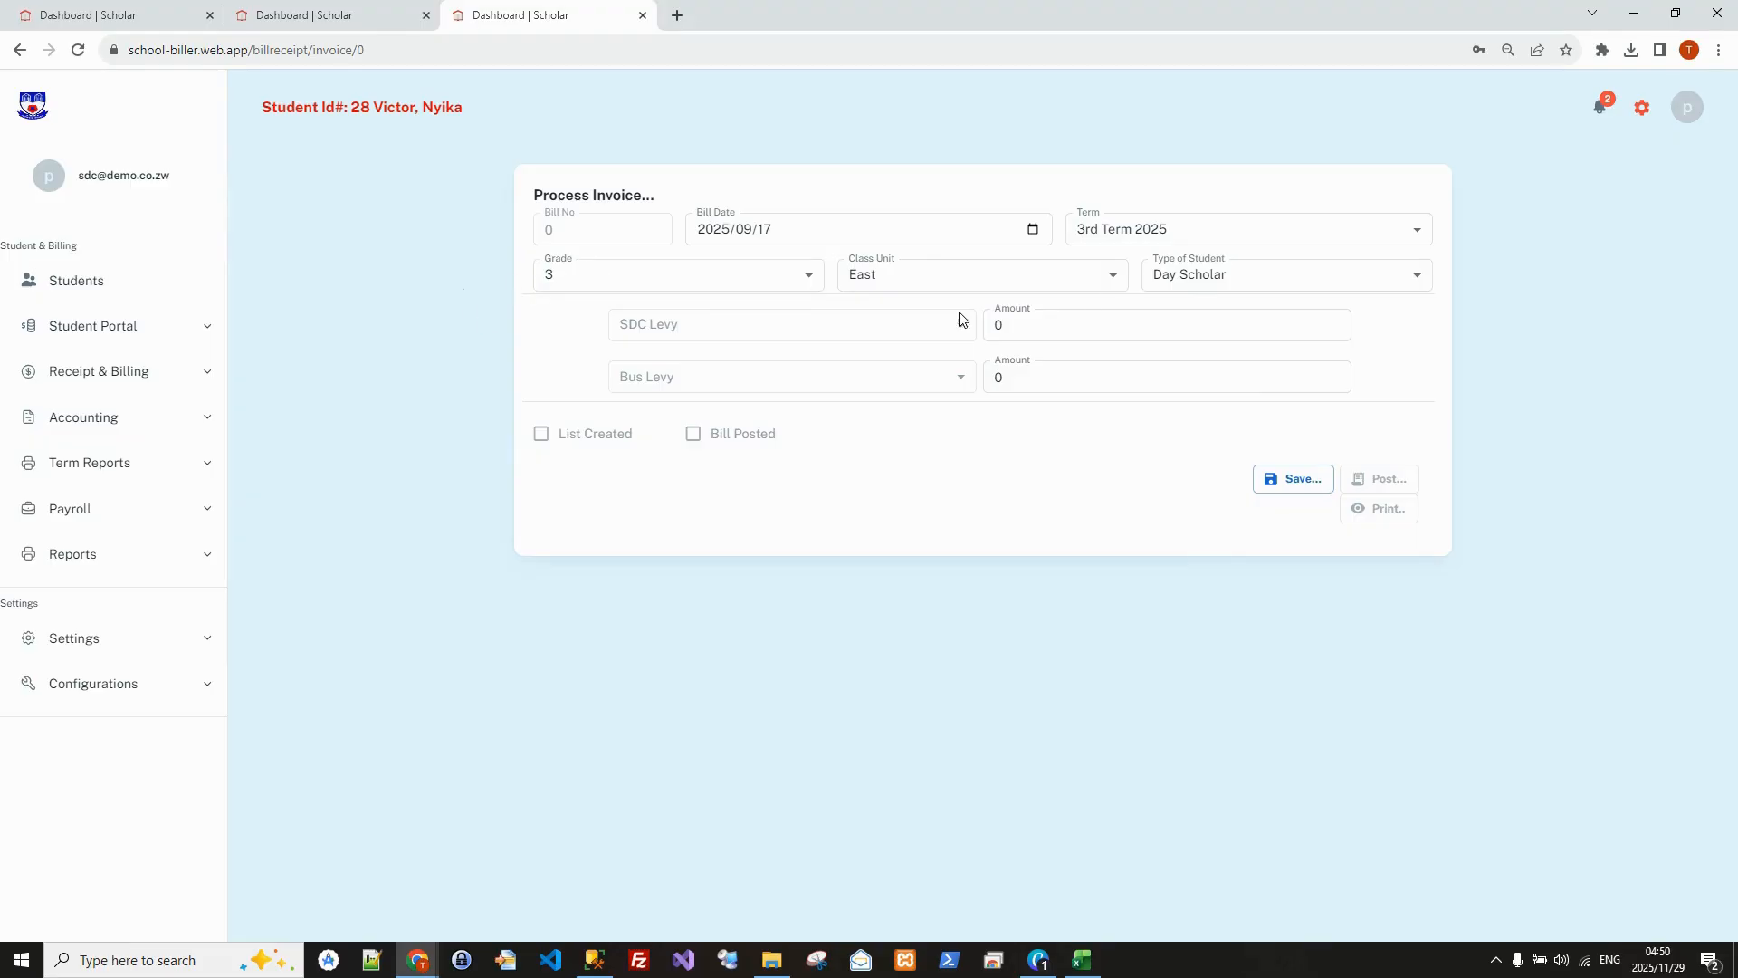
left_click(1011, 325)
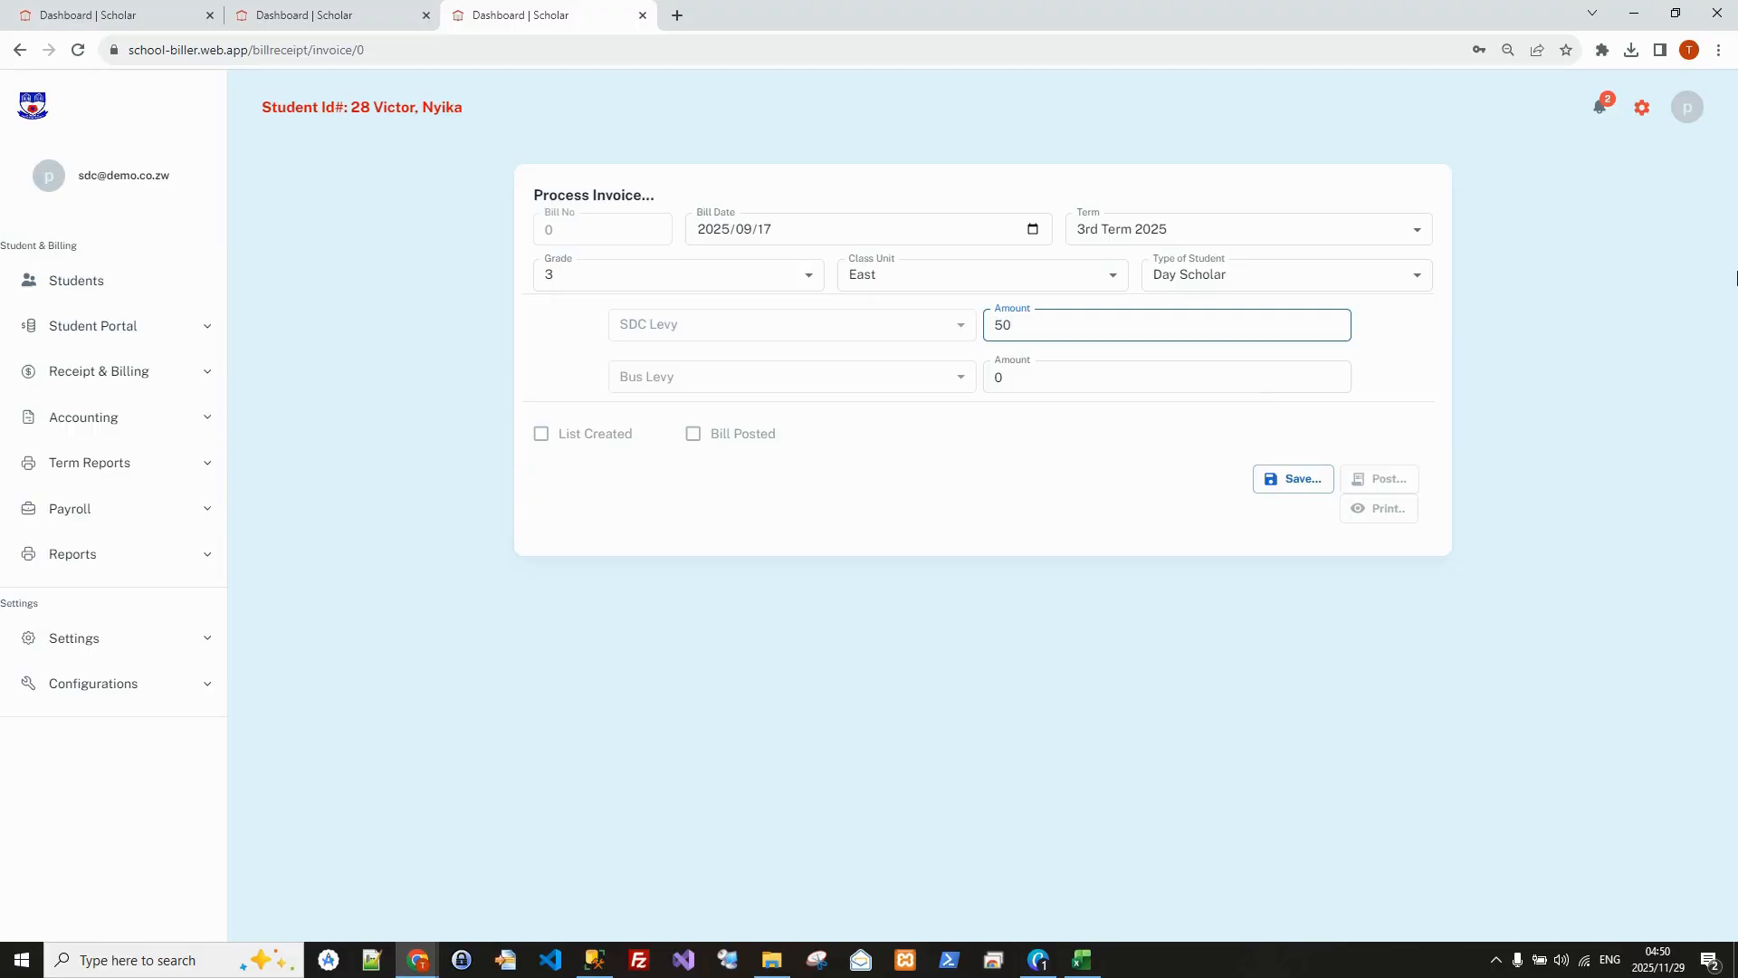
left_click(1037, 378)
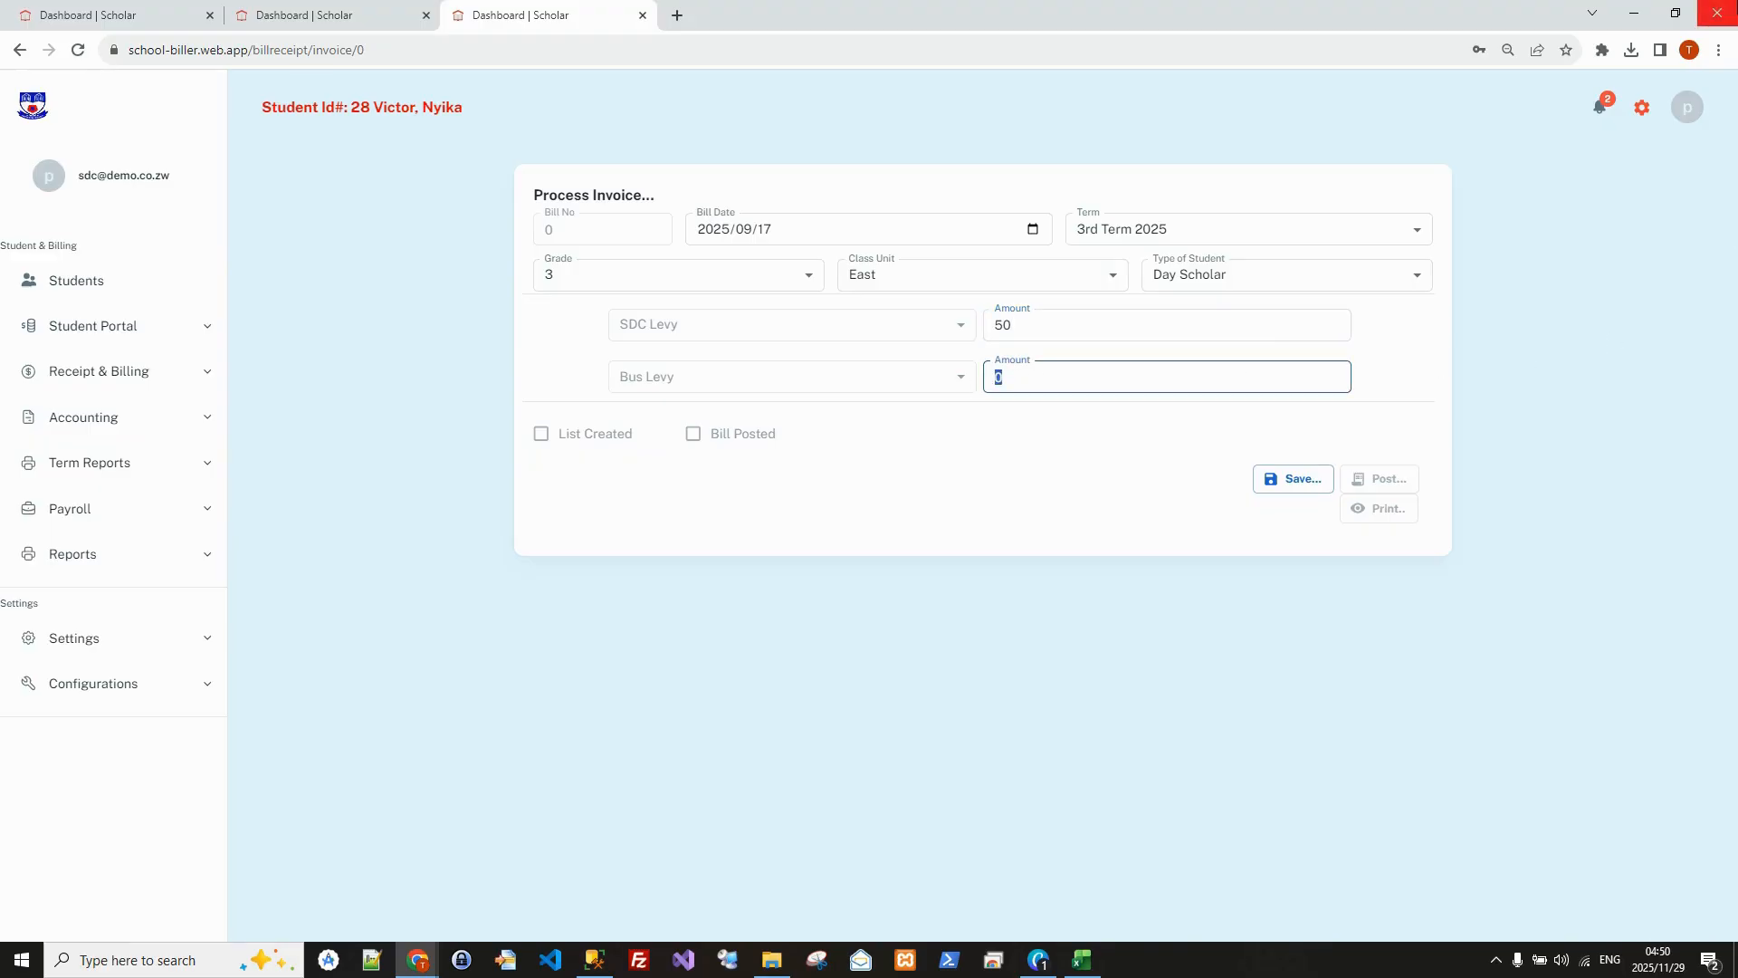
type("15")
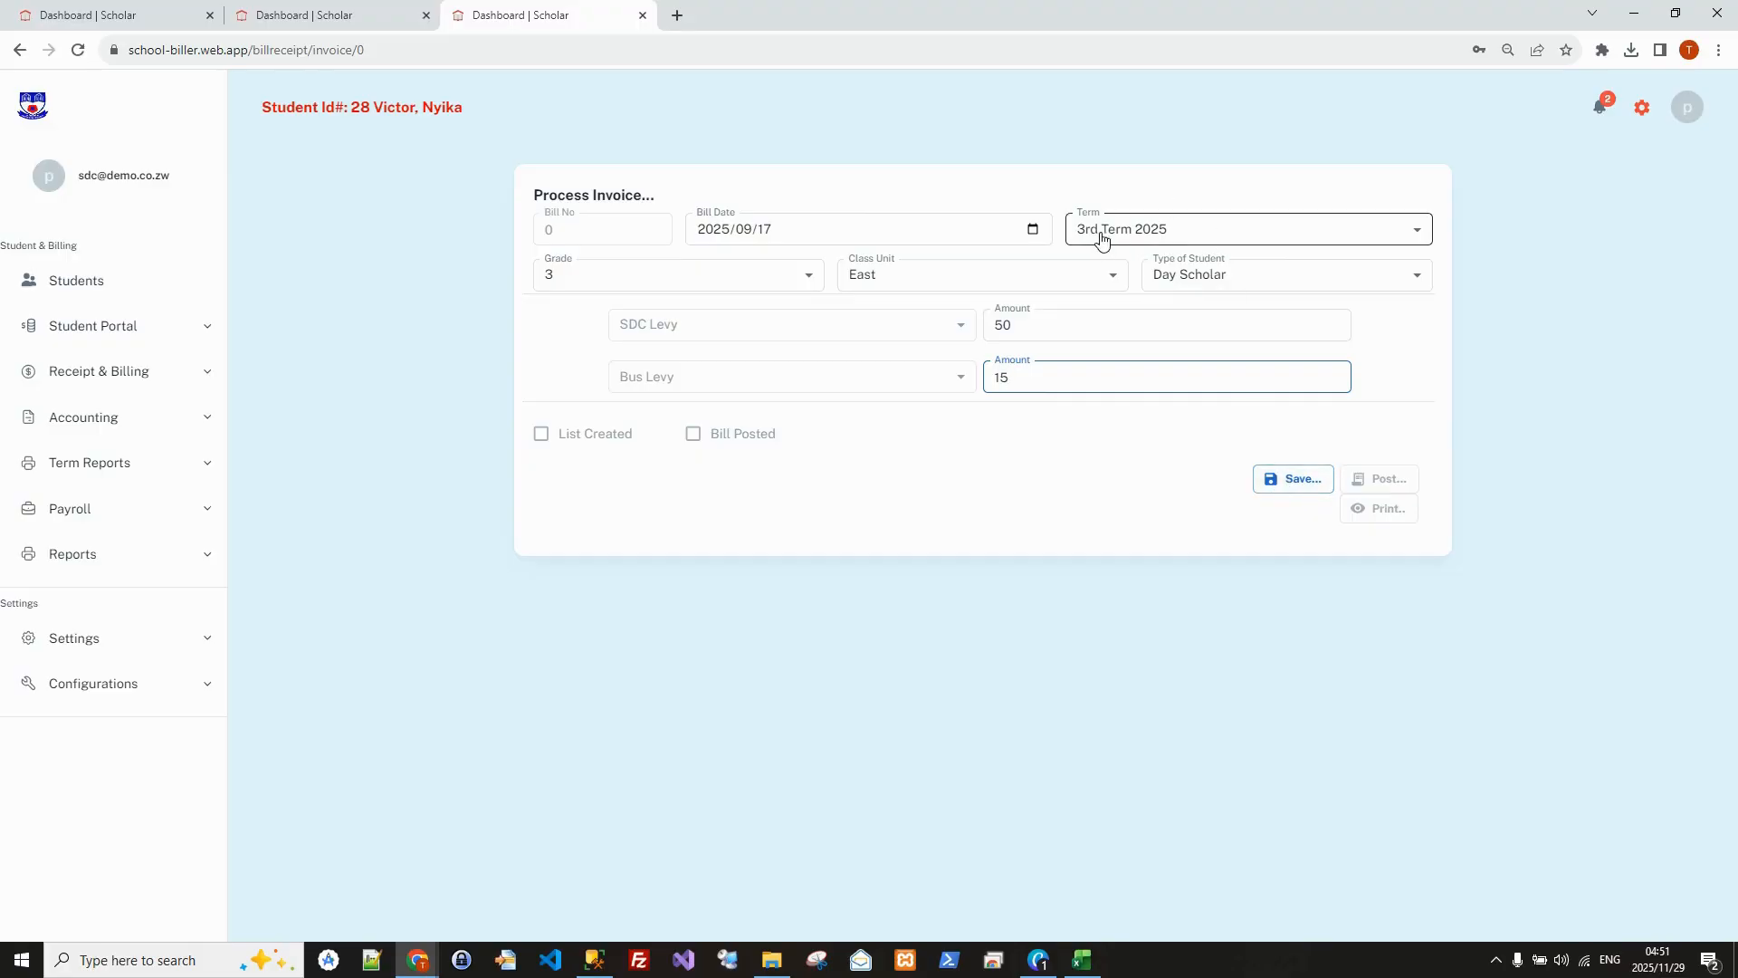
left_click(1292, 481)
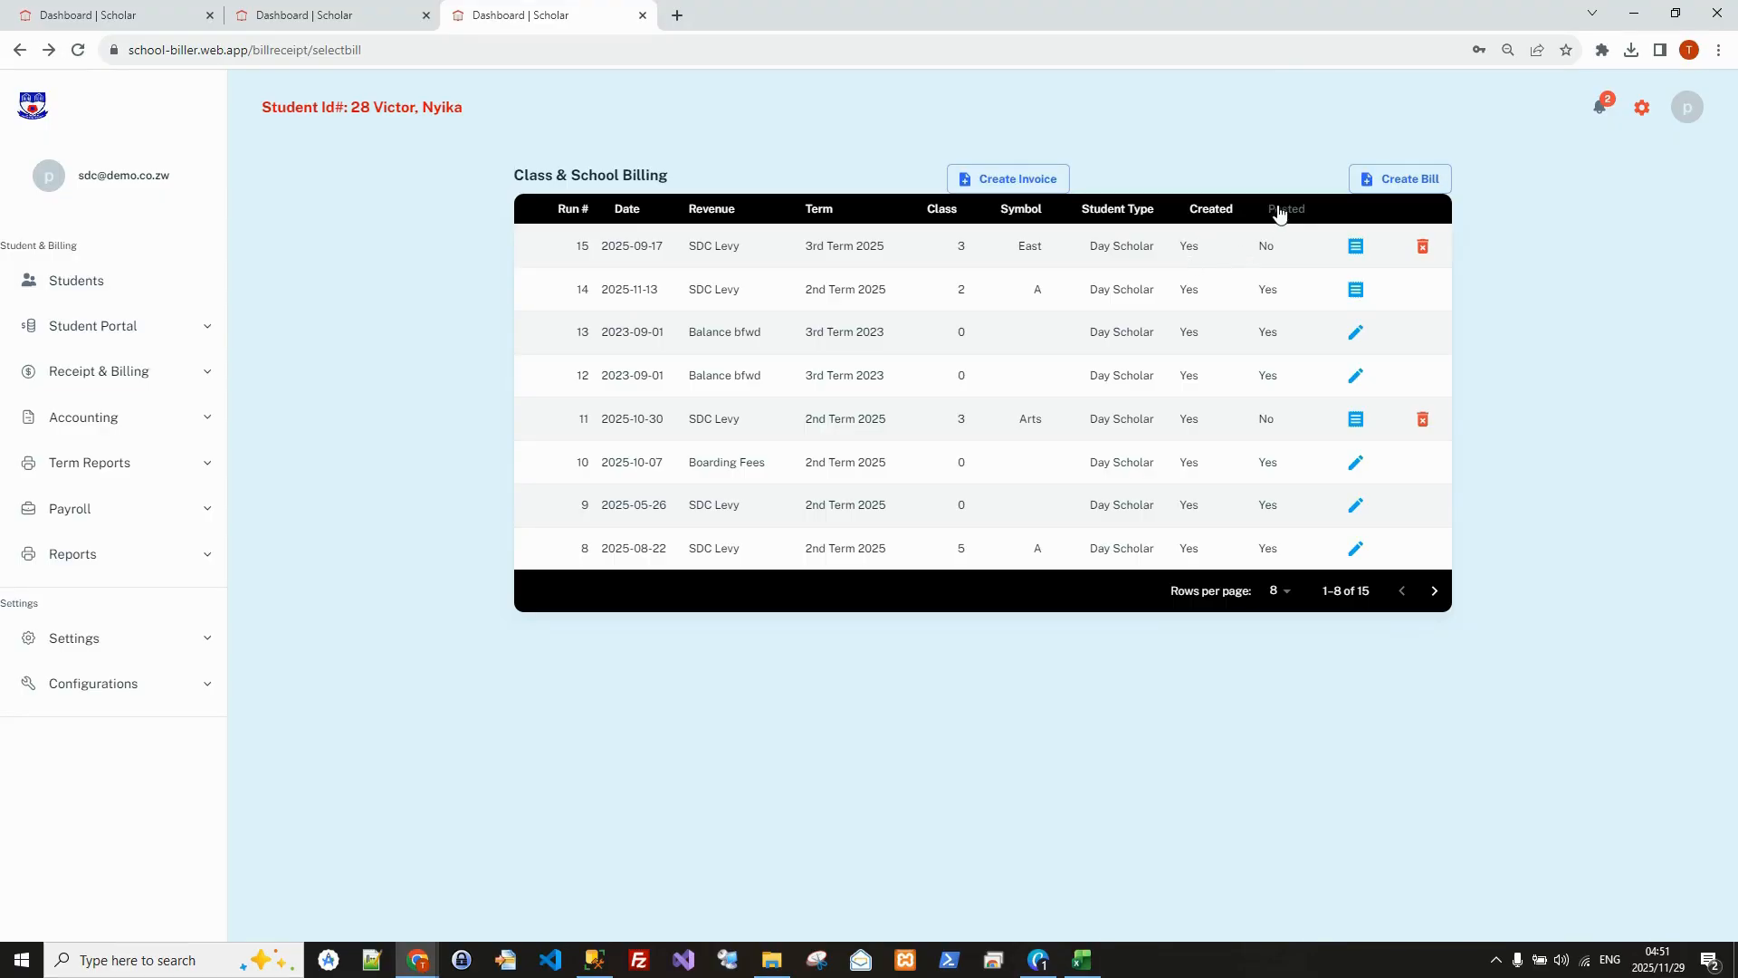
Step: Check the Created and Posted status of the two newest billing runs, and open the 3 East invoice with its student list
double_click(1266, 251)
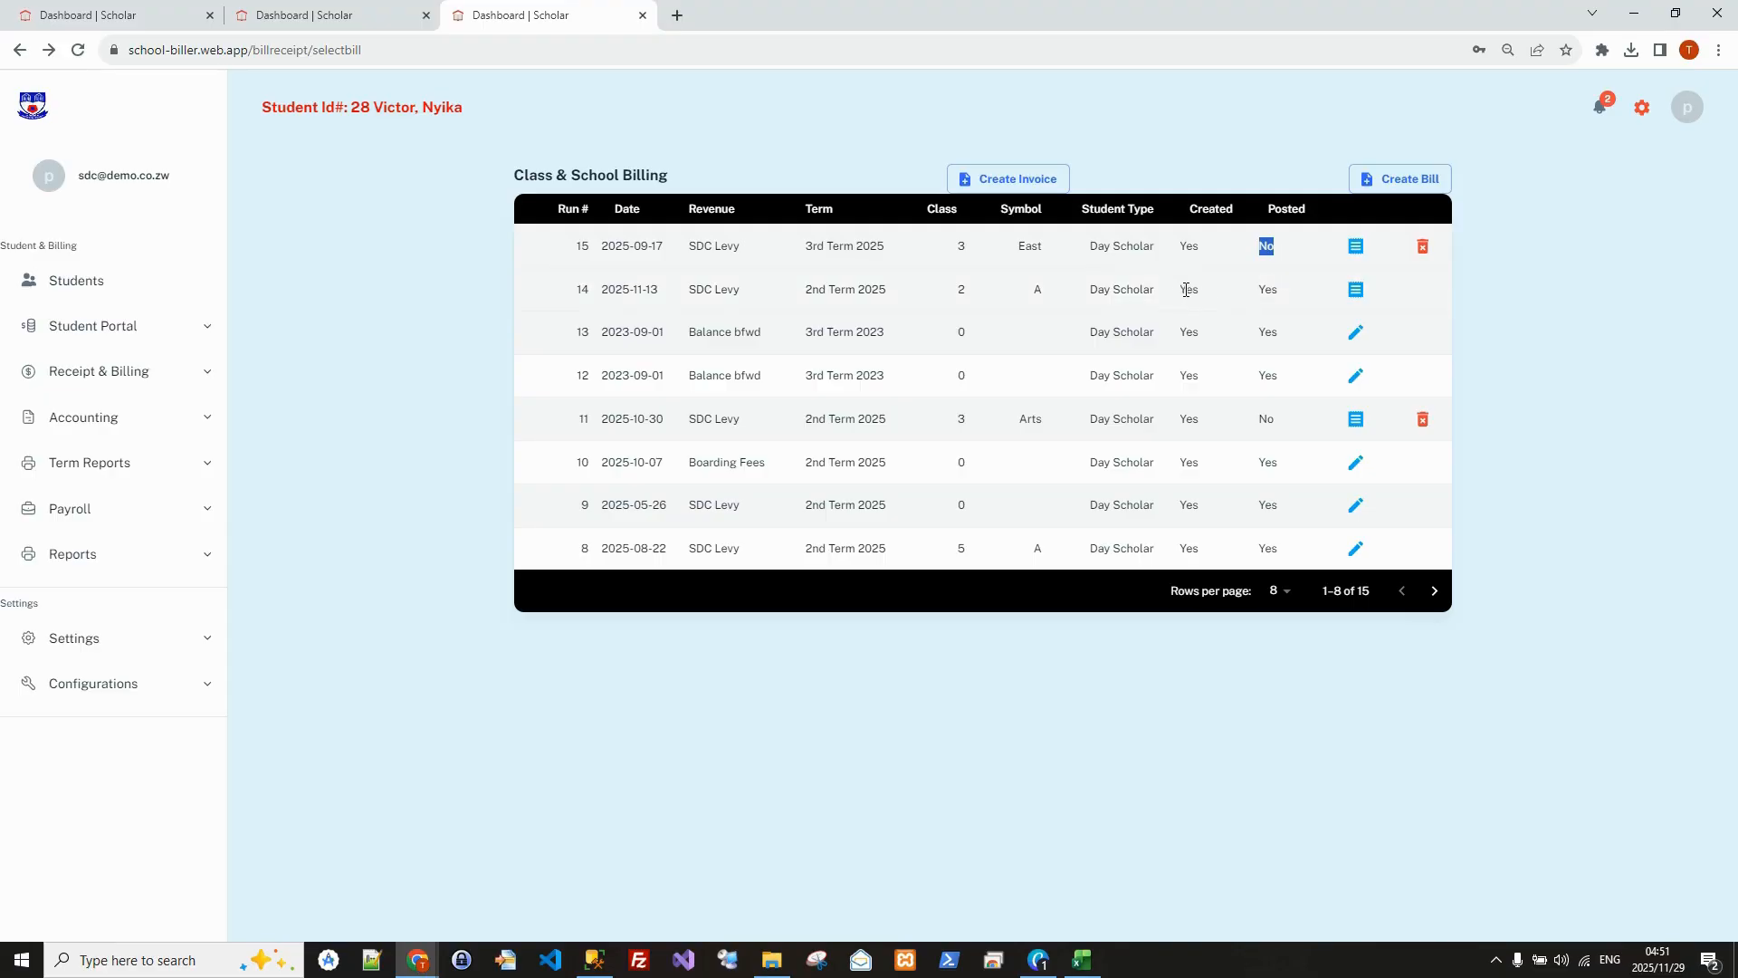
double_click(1186, 291)
double_click(1271, 289)
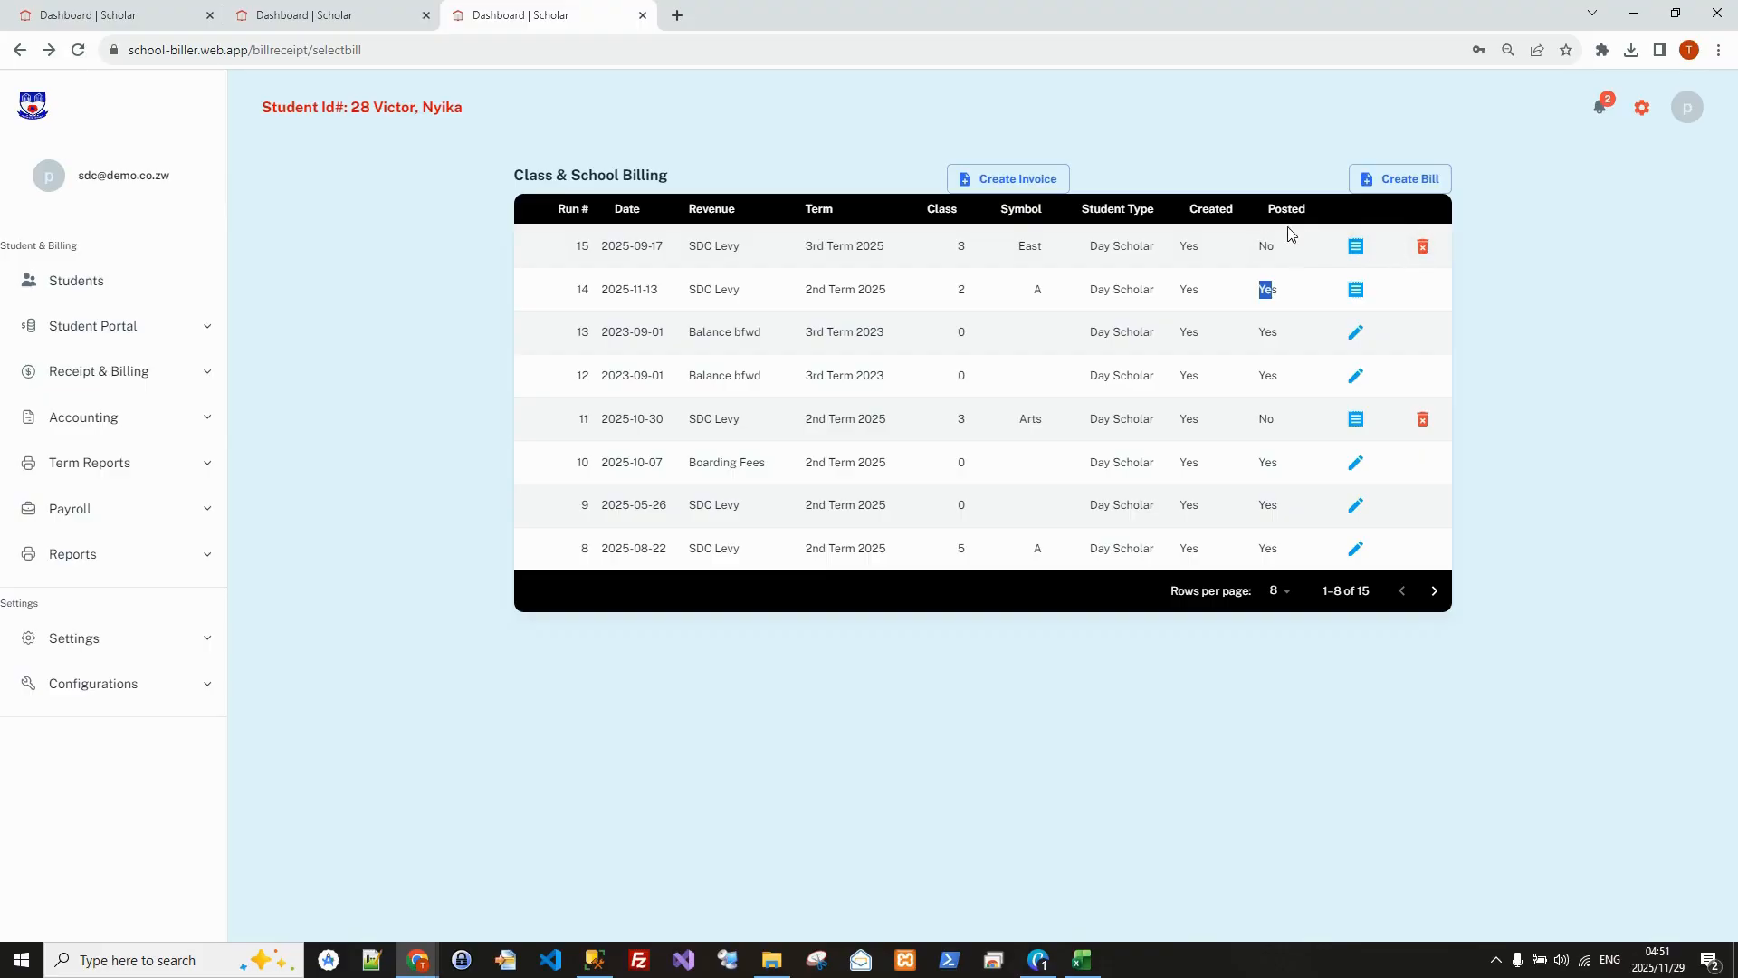
left_click(1355, 247)
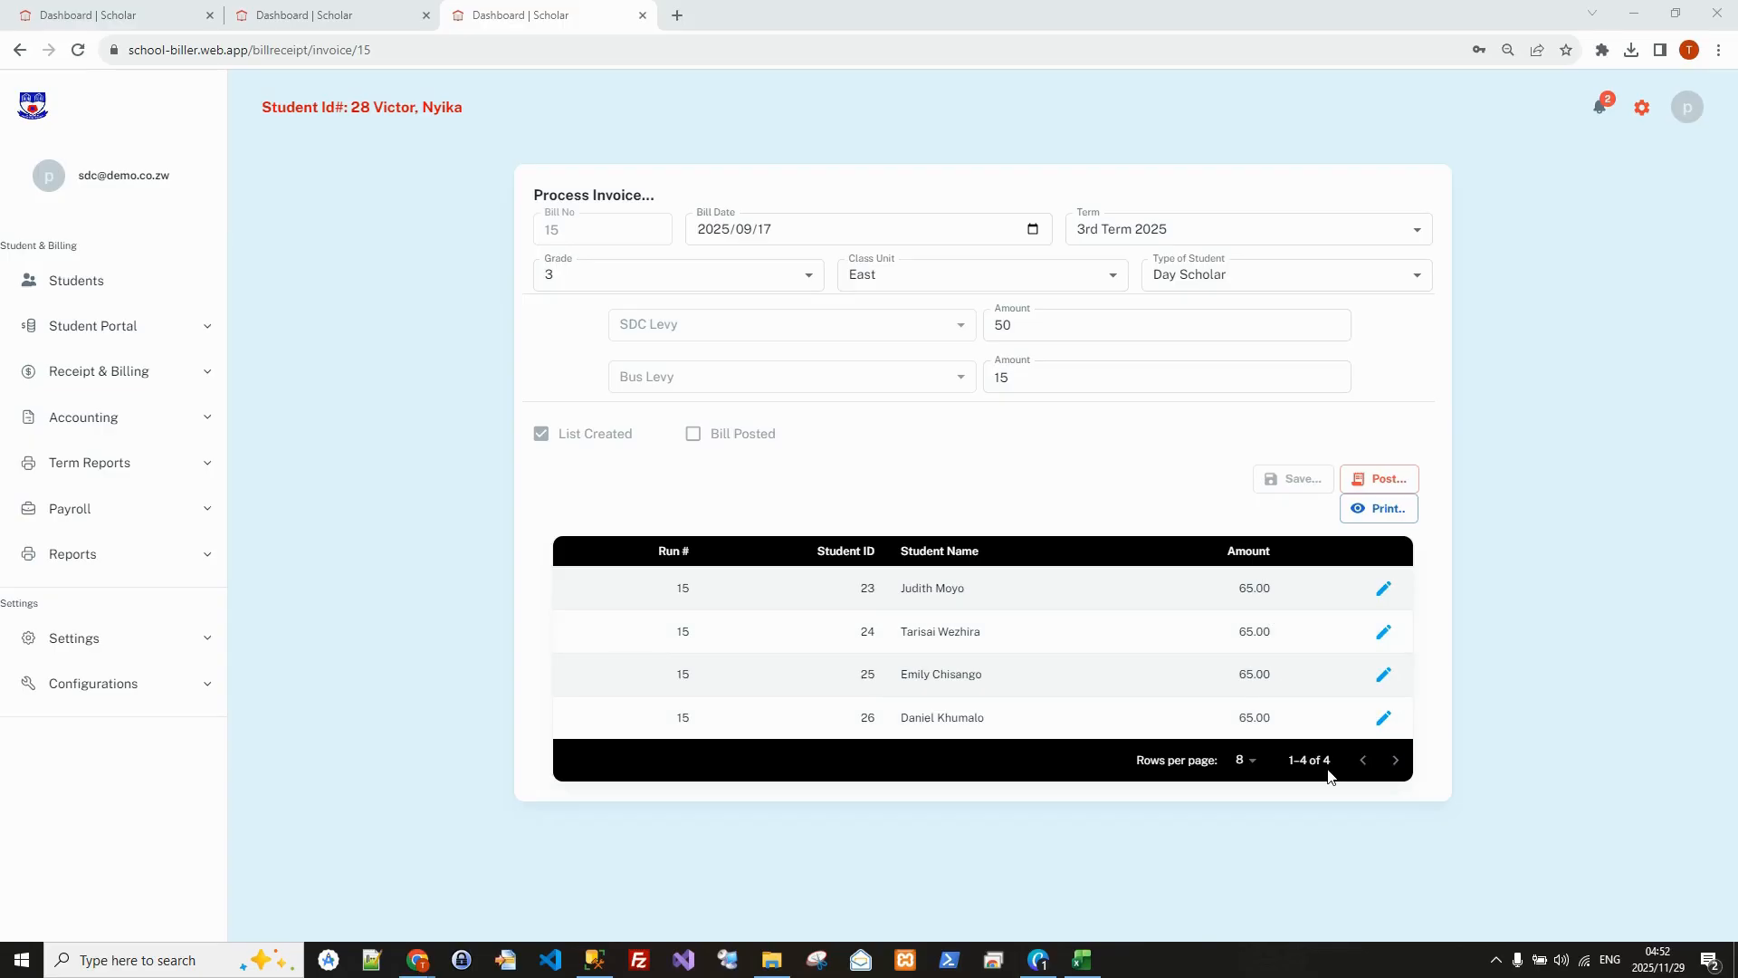
Step: Switch to the enrolment template in Excel and set StudentType to 2 for the last two students
left_click(1081, 959)
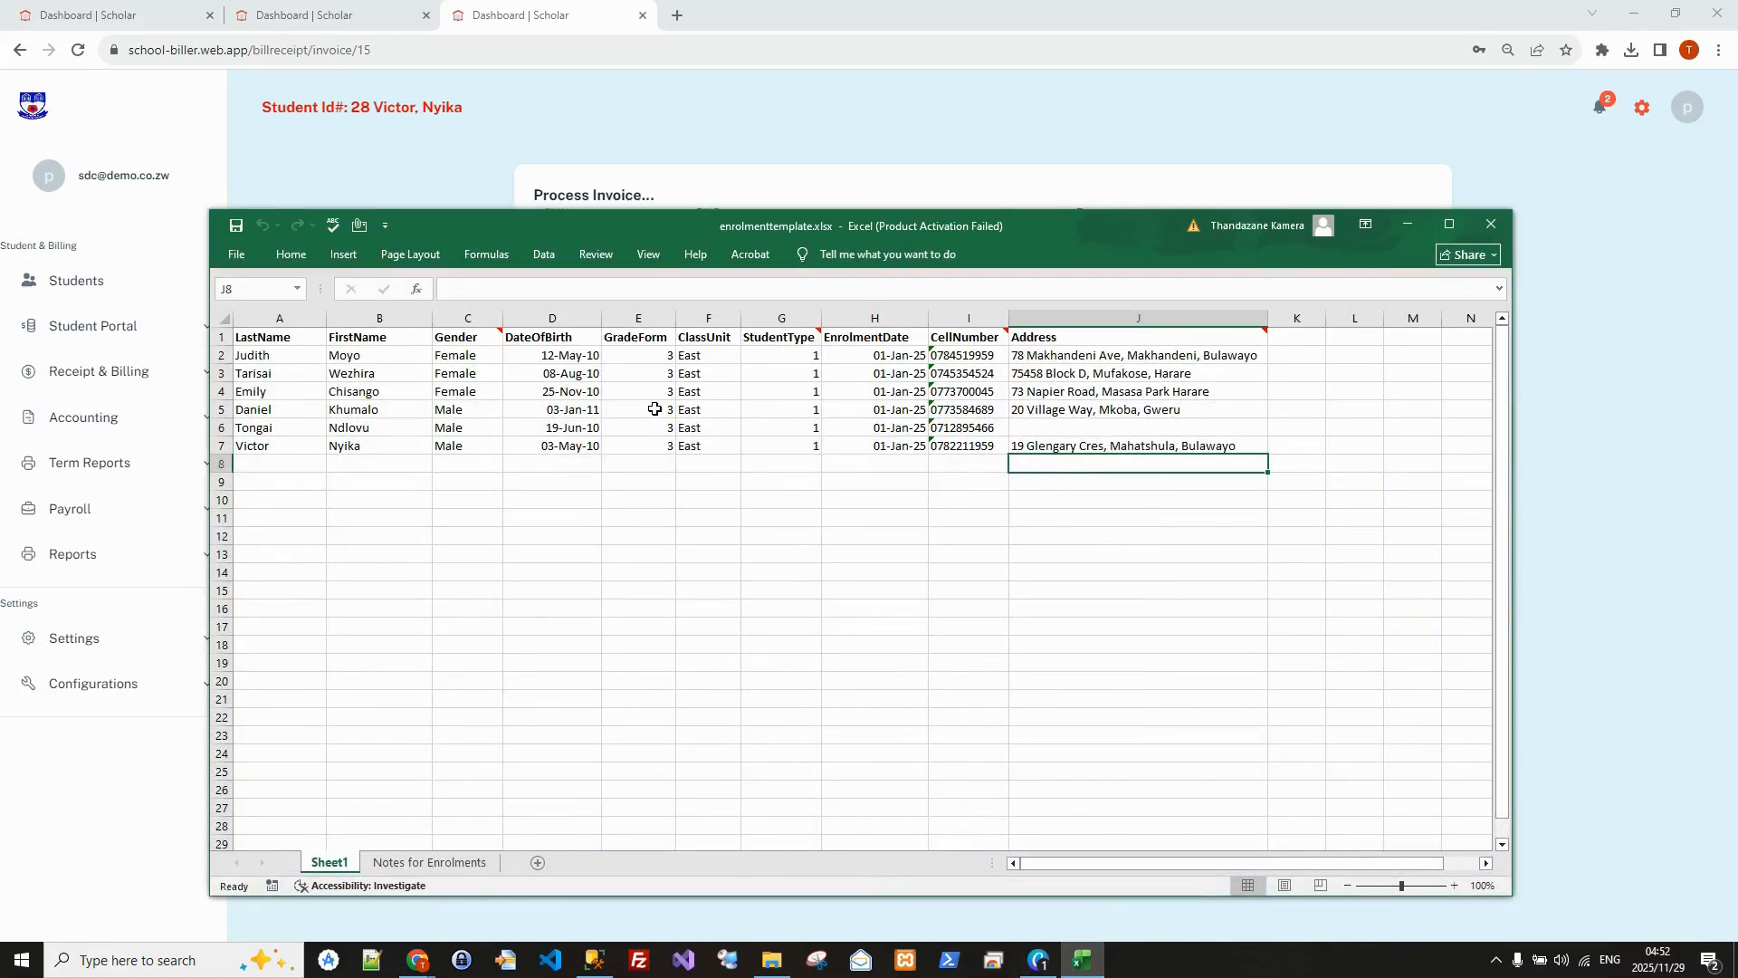
left_click(801, 424)
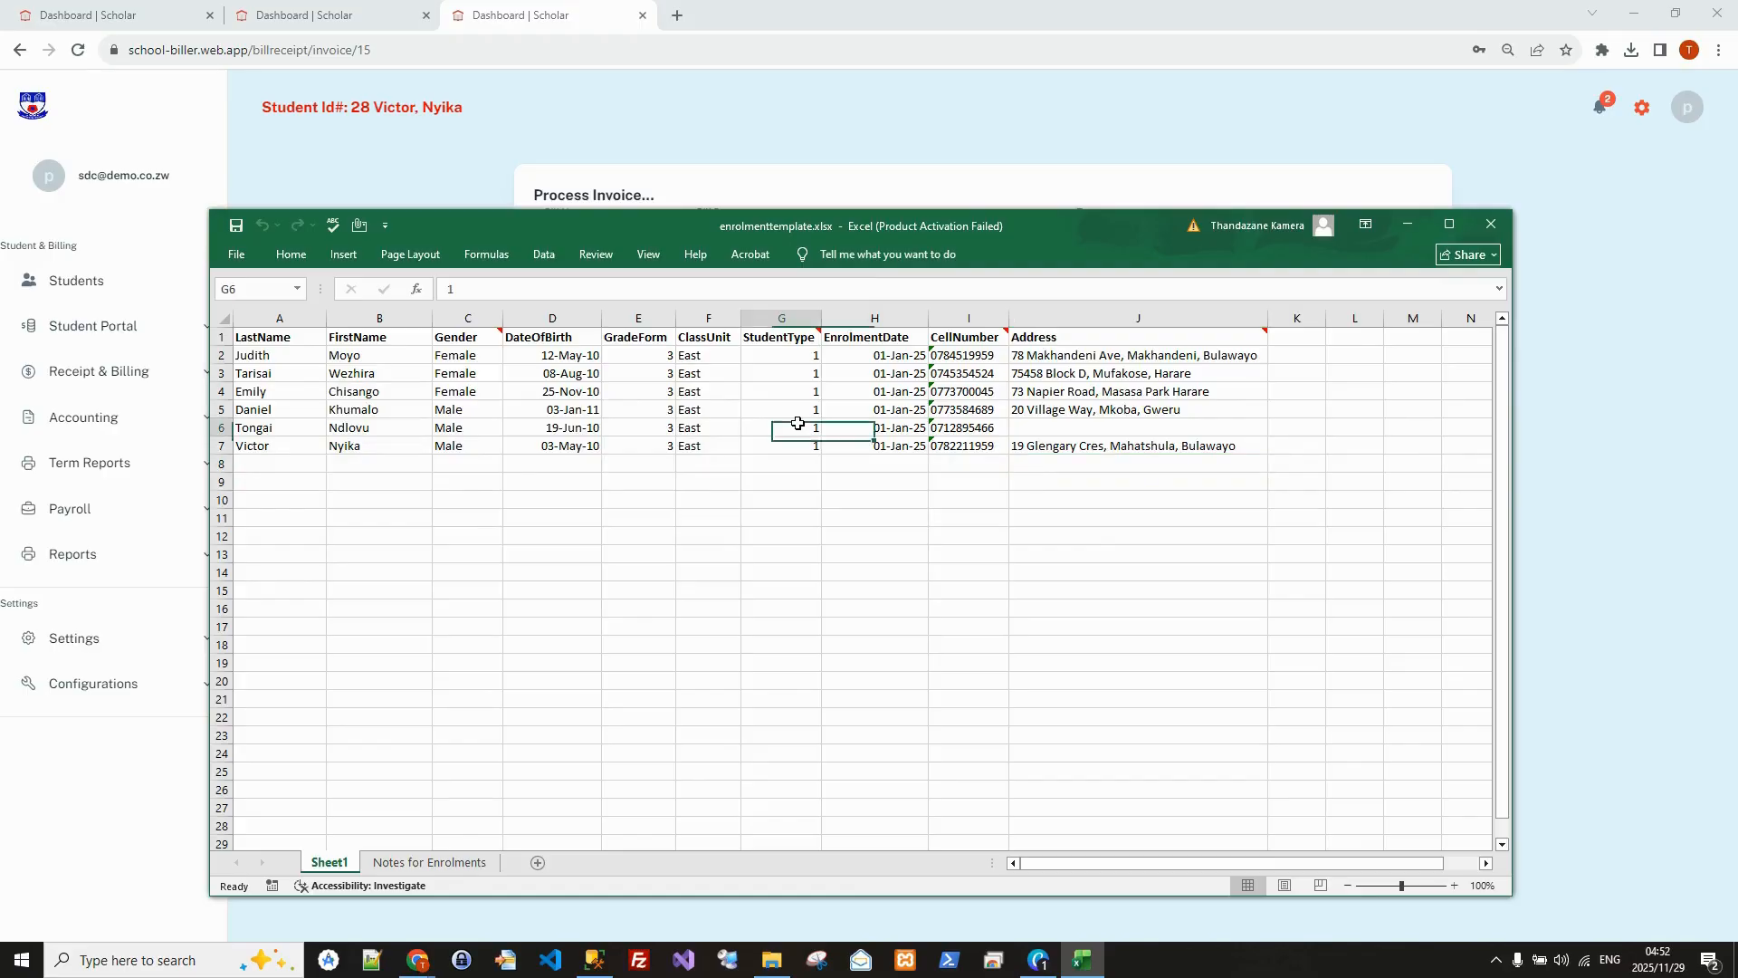
type("2")
key("Return")
type("2")
key("Return")
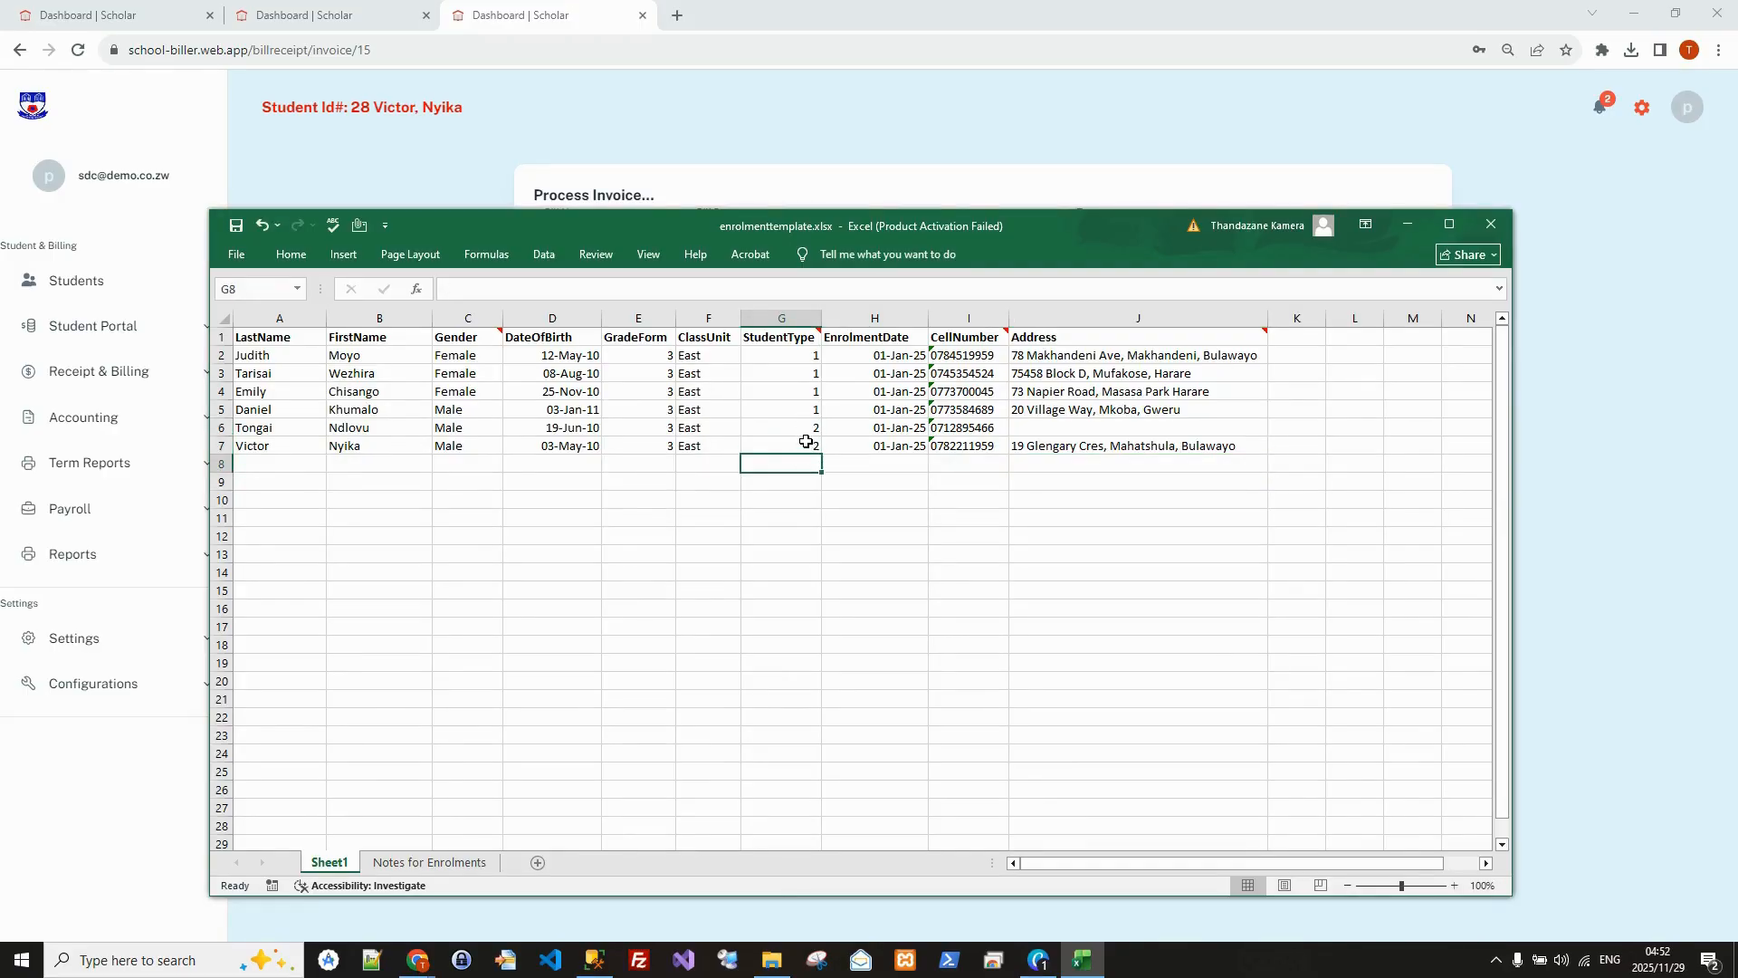
Step: Highlight the first four students in the sheet, and open the downloaded ClassListDetail_29-Nov-2025 (1).pdf in the browser to compare student types
left_click_drag(290, 409, 263, 355)
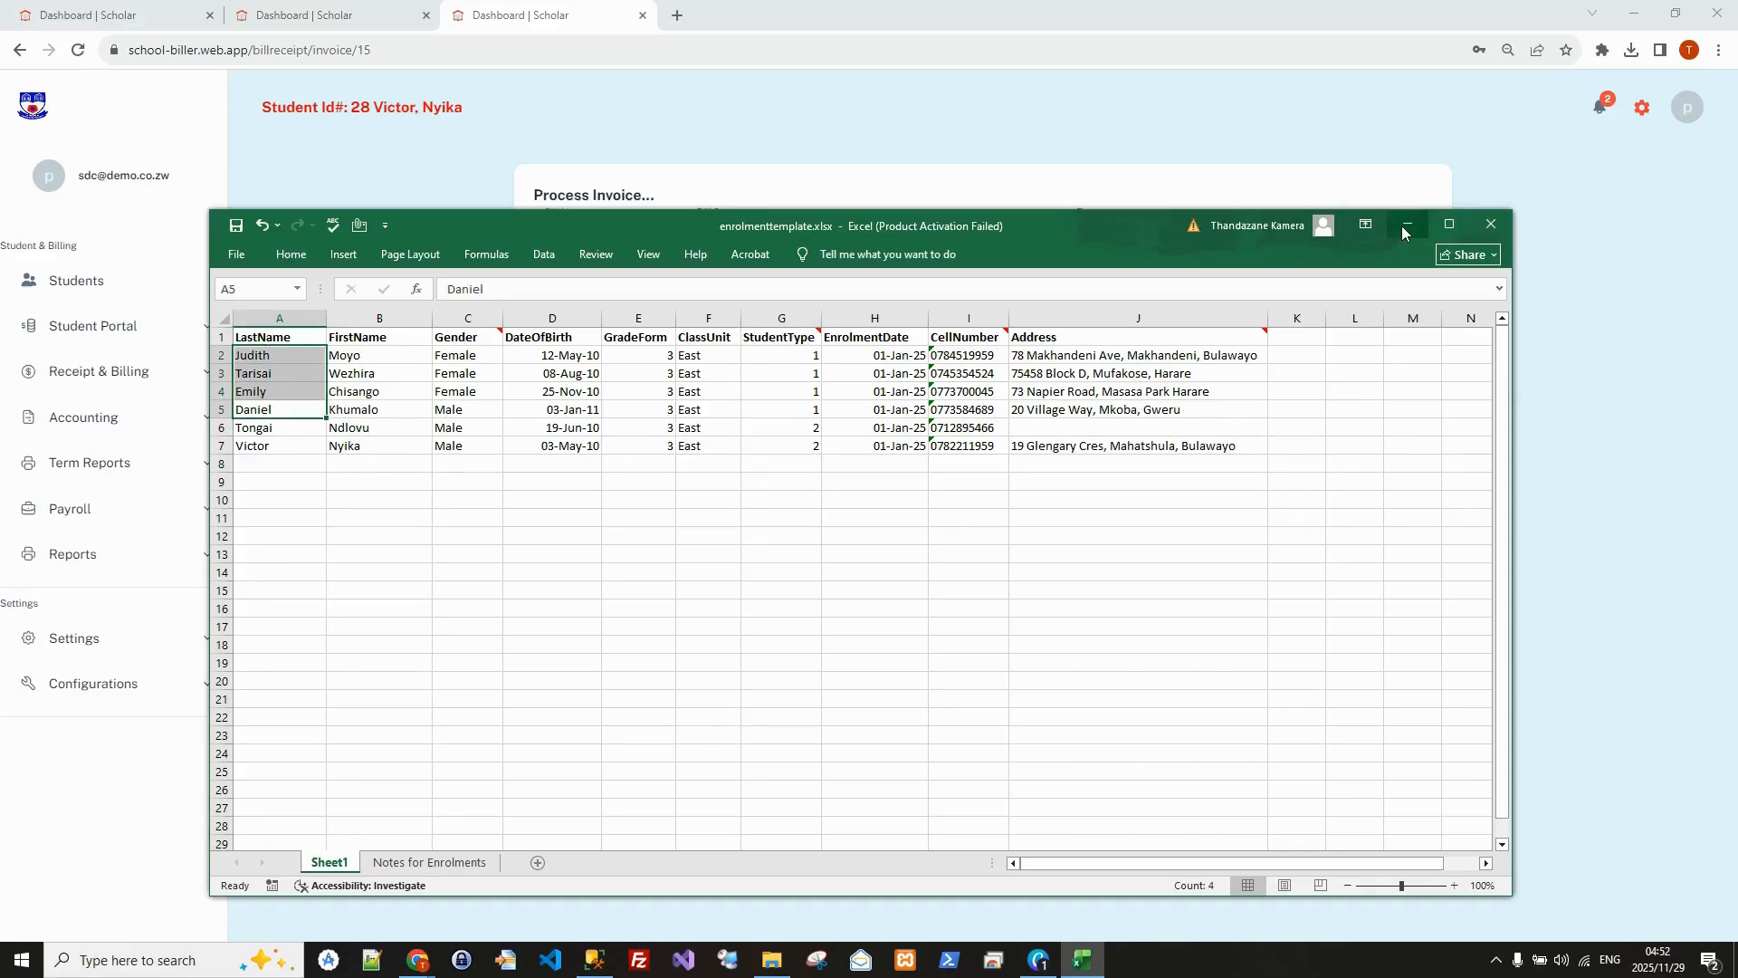
left_click(1409, 229)
left_click(1633, 51)
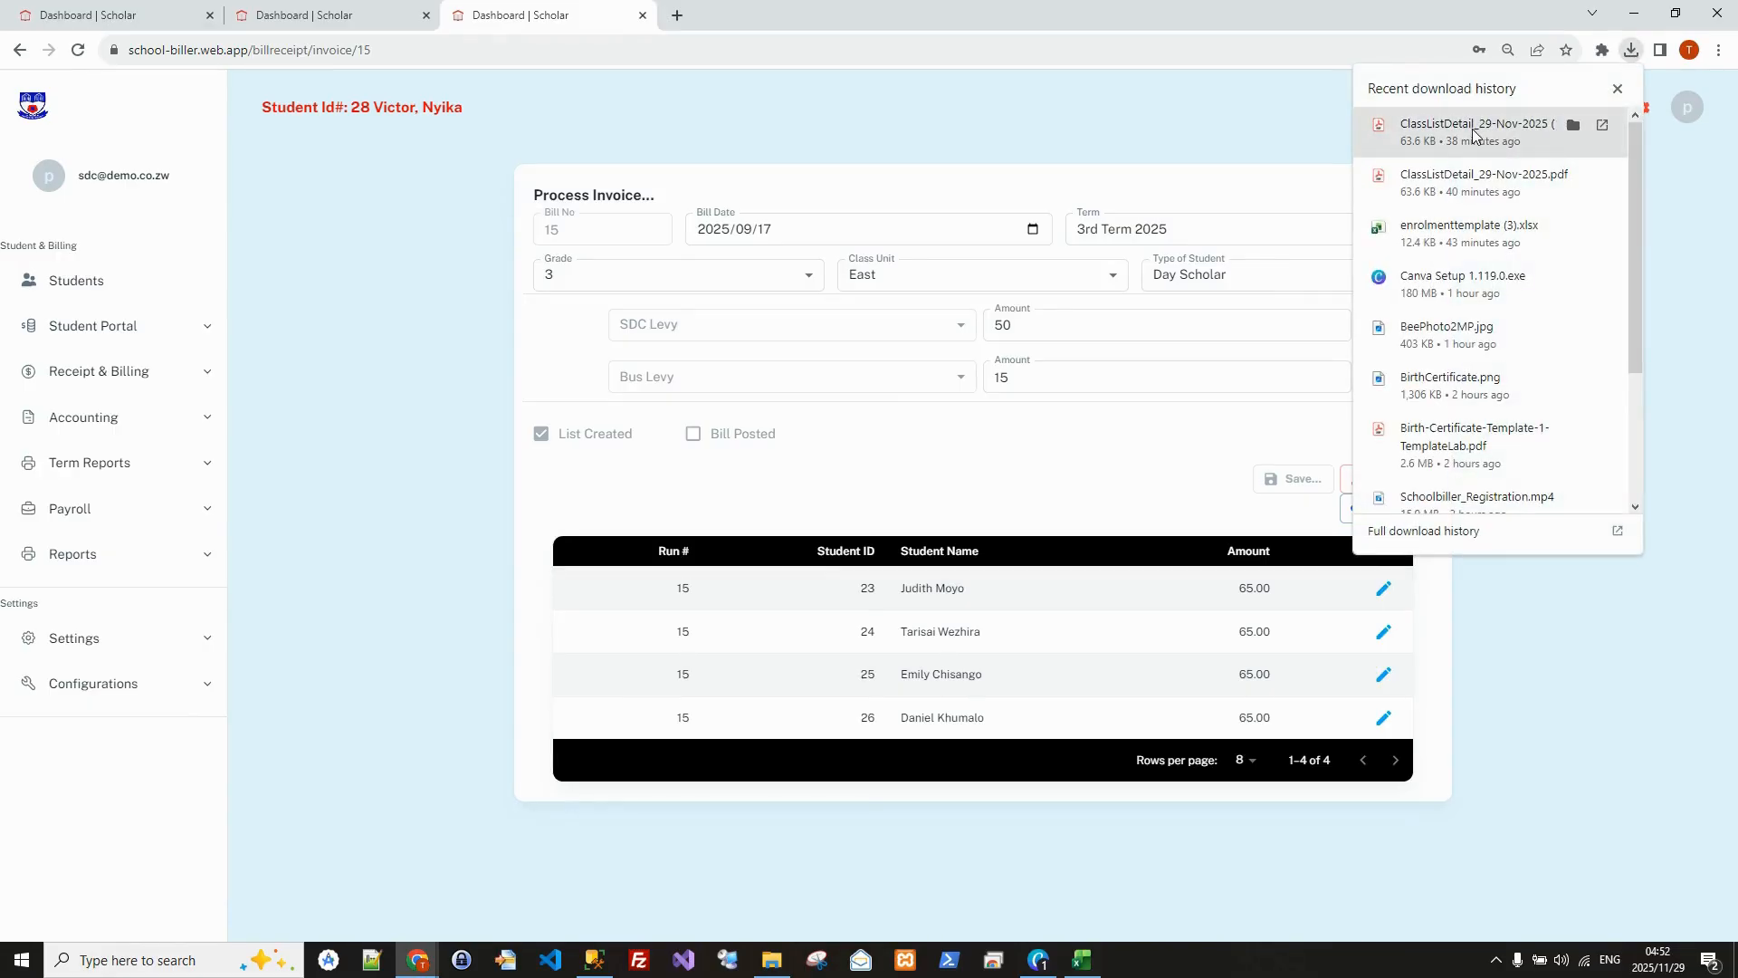
left_click(1473, 134)
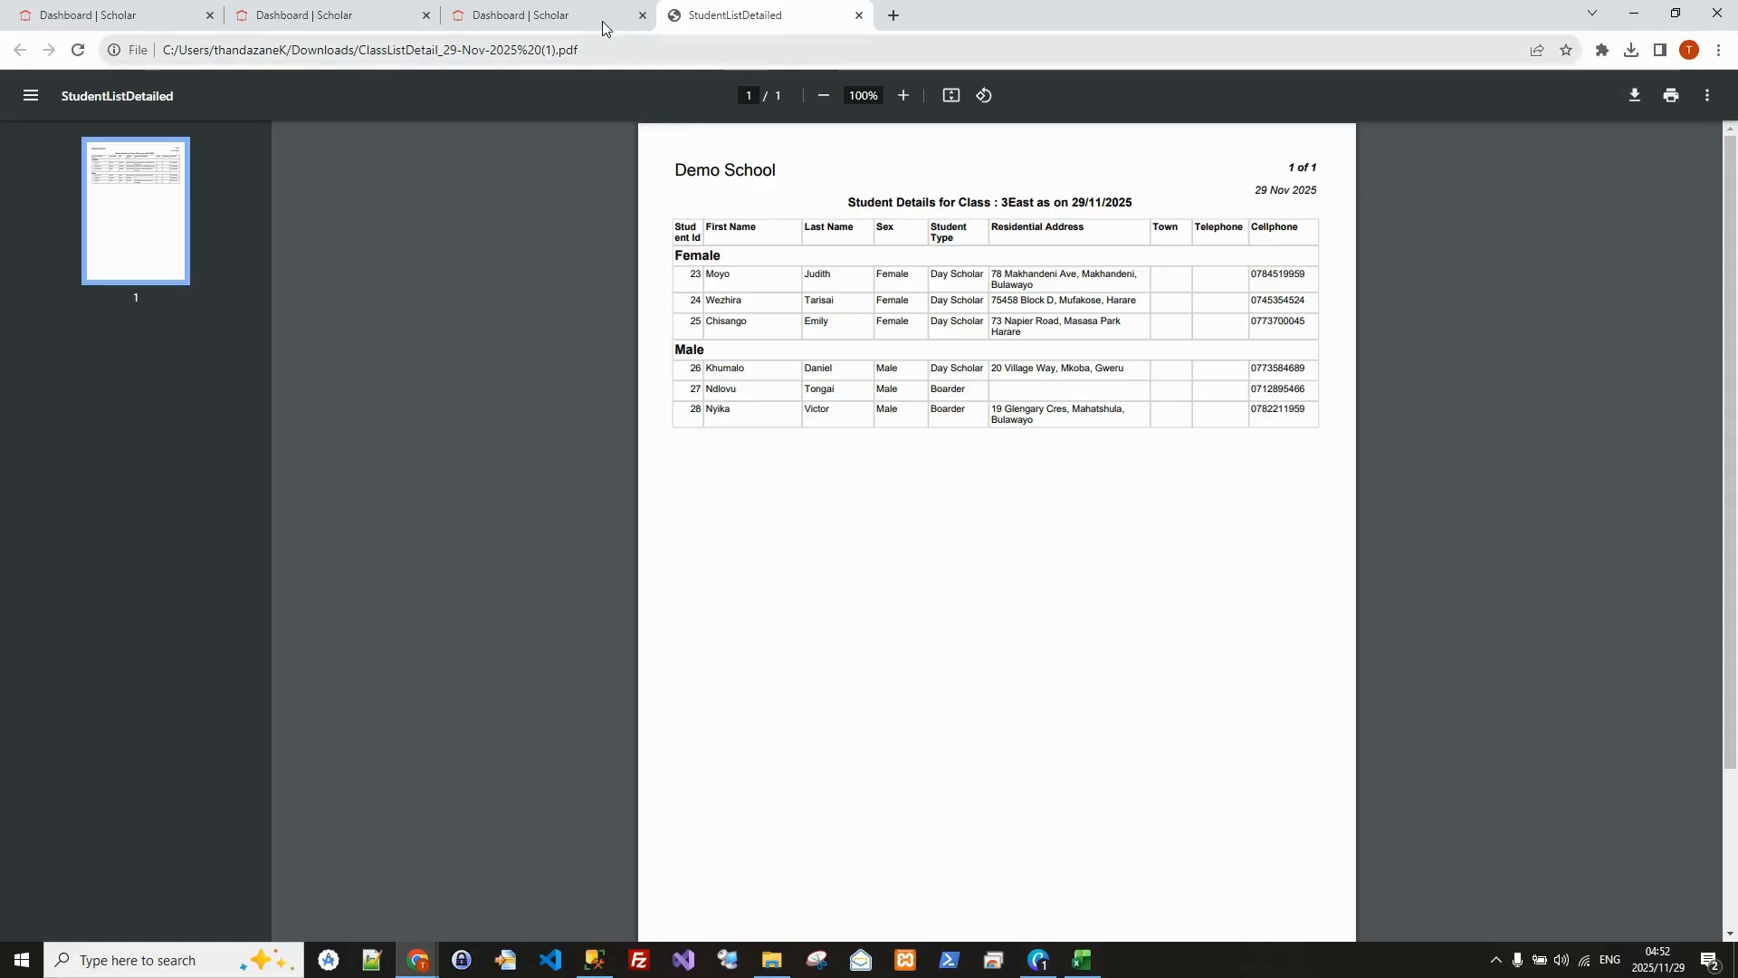
Step: Return to the 3 East invoice and post its batch of term bills
left_click(502, 18)
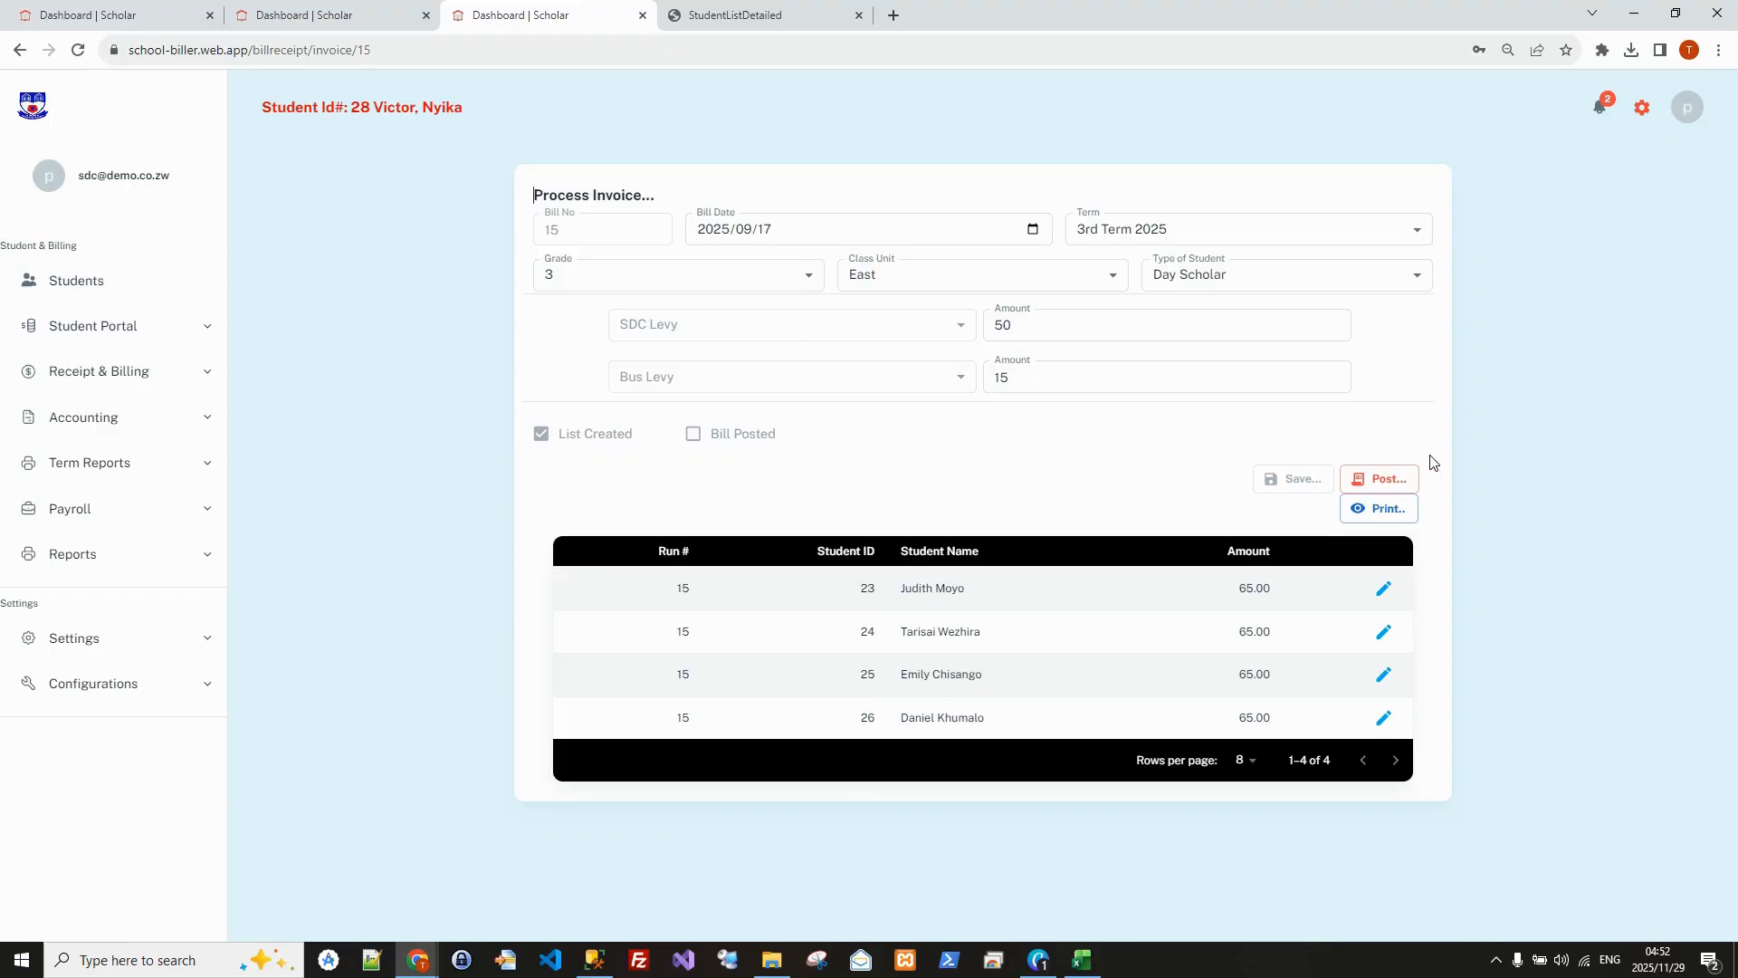
left_click(1382, 480)
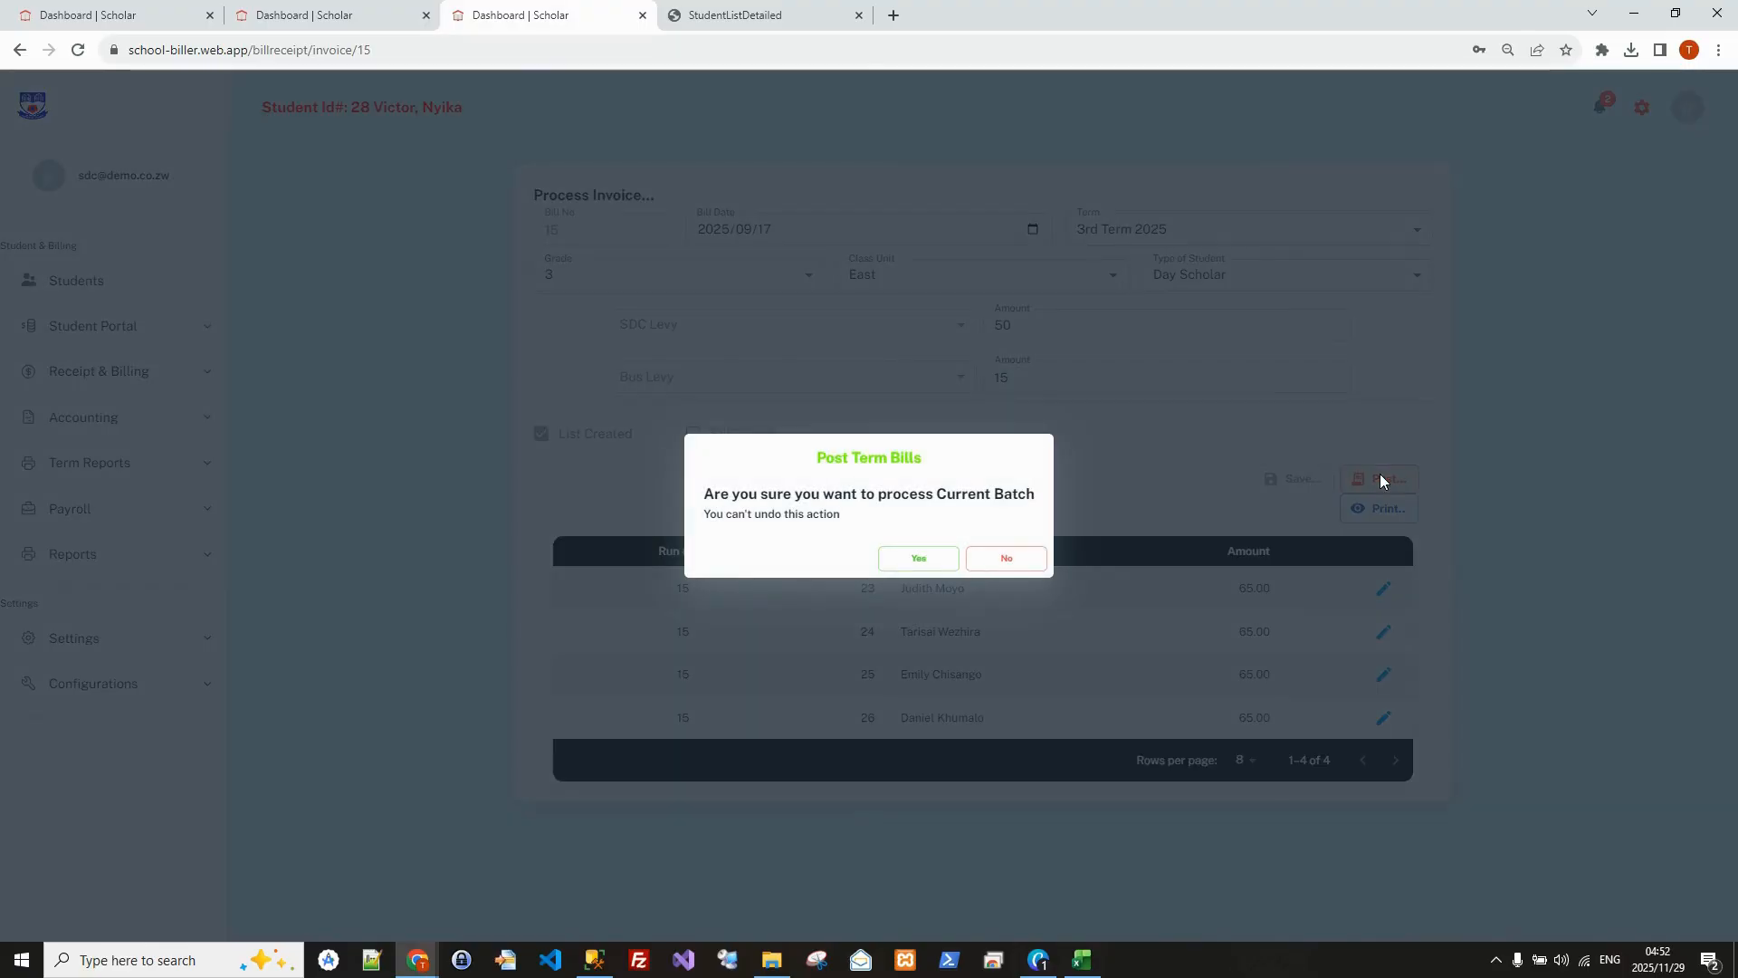
left_click(912, 558)
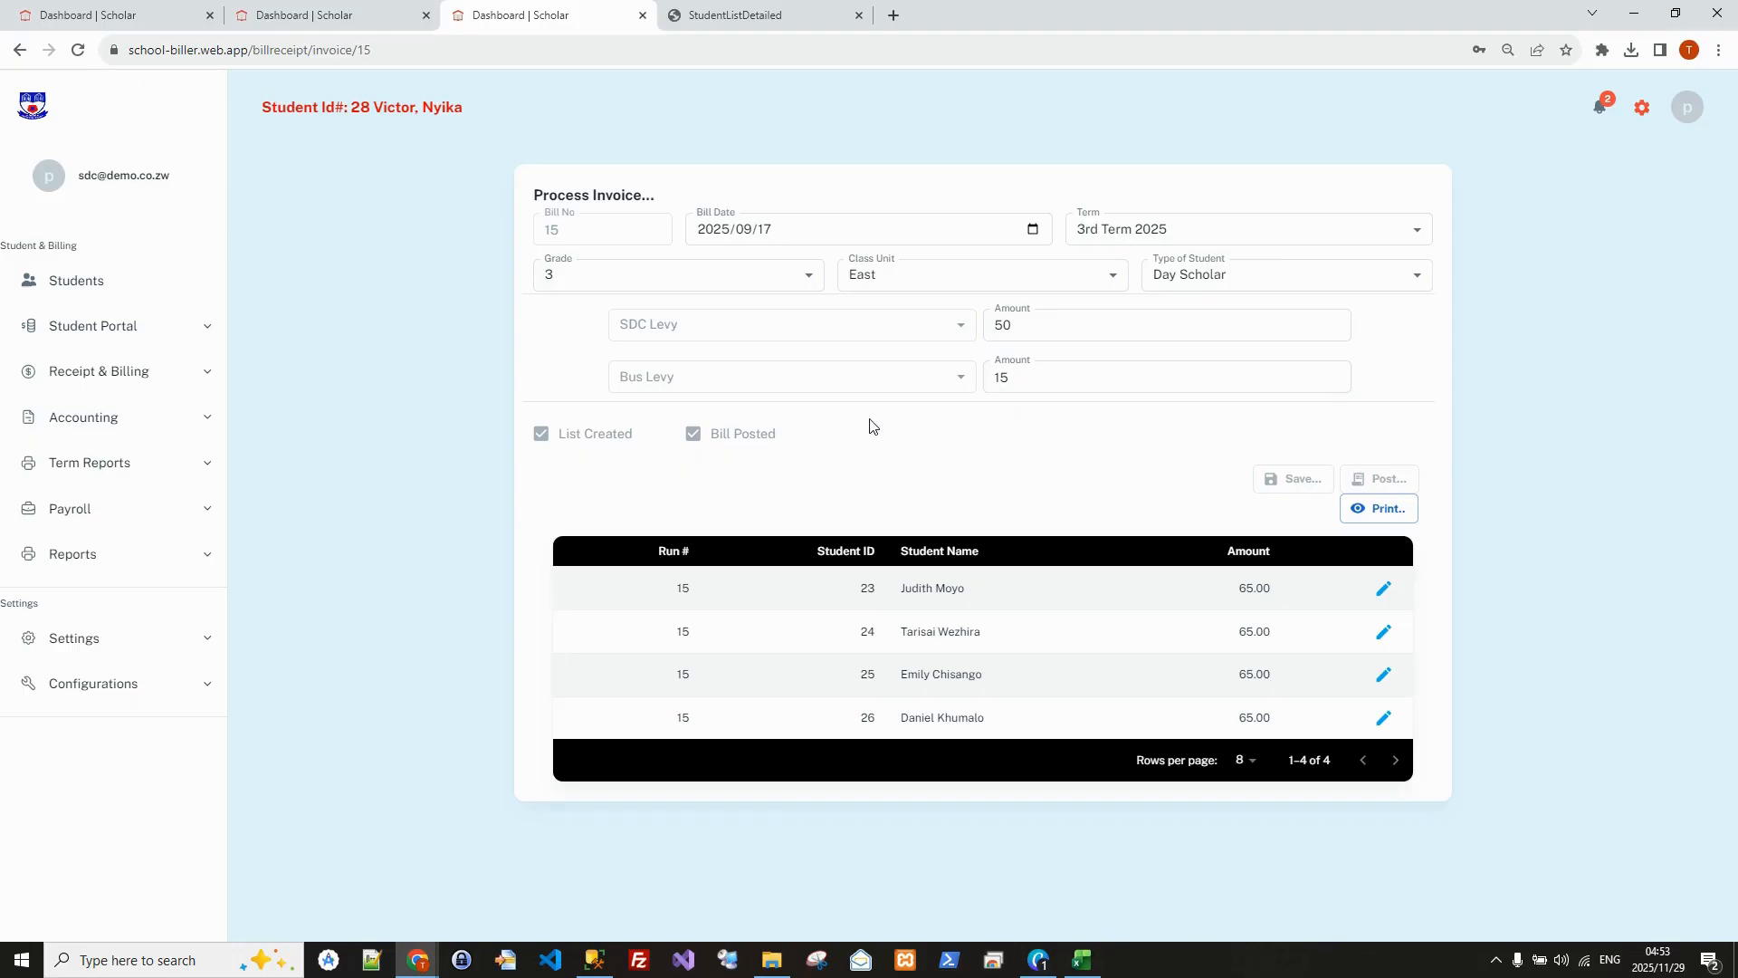
Step: Preview the printable invoices of the posted bill and read through the first student's fees invoice
left_click(1380, 512)
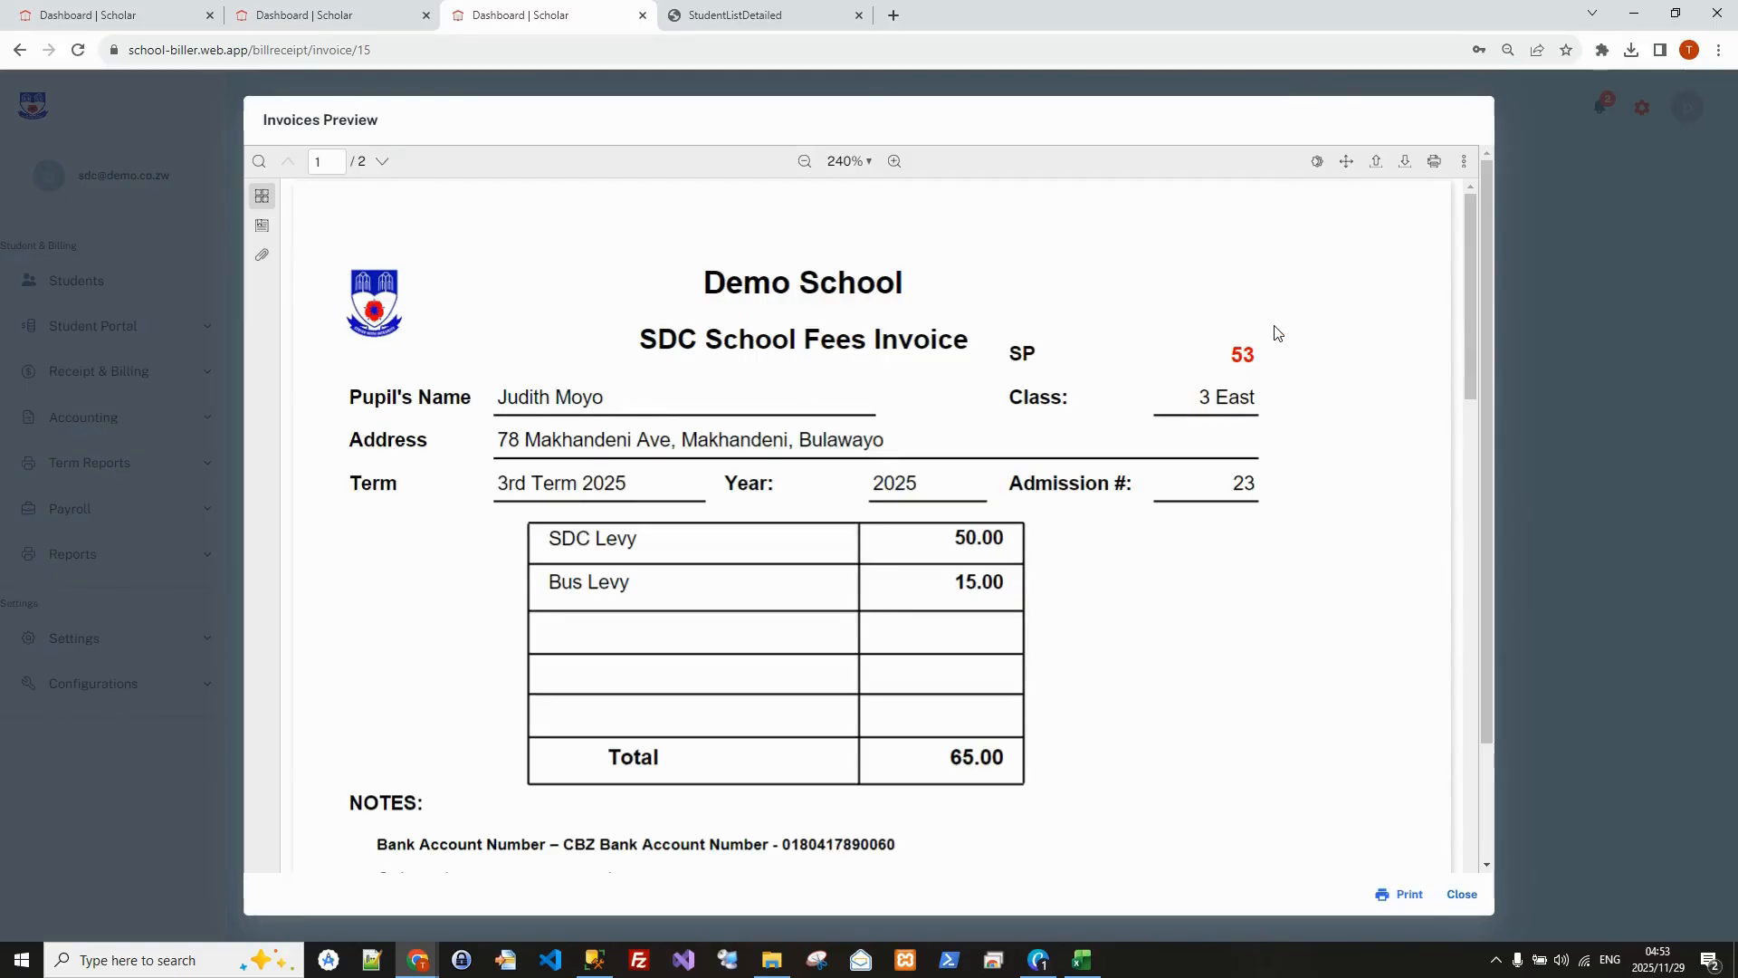
left_click_drag(1472, 241, 1466, 269)
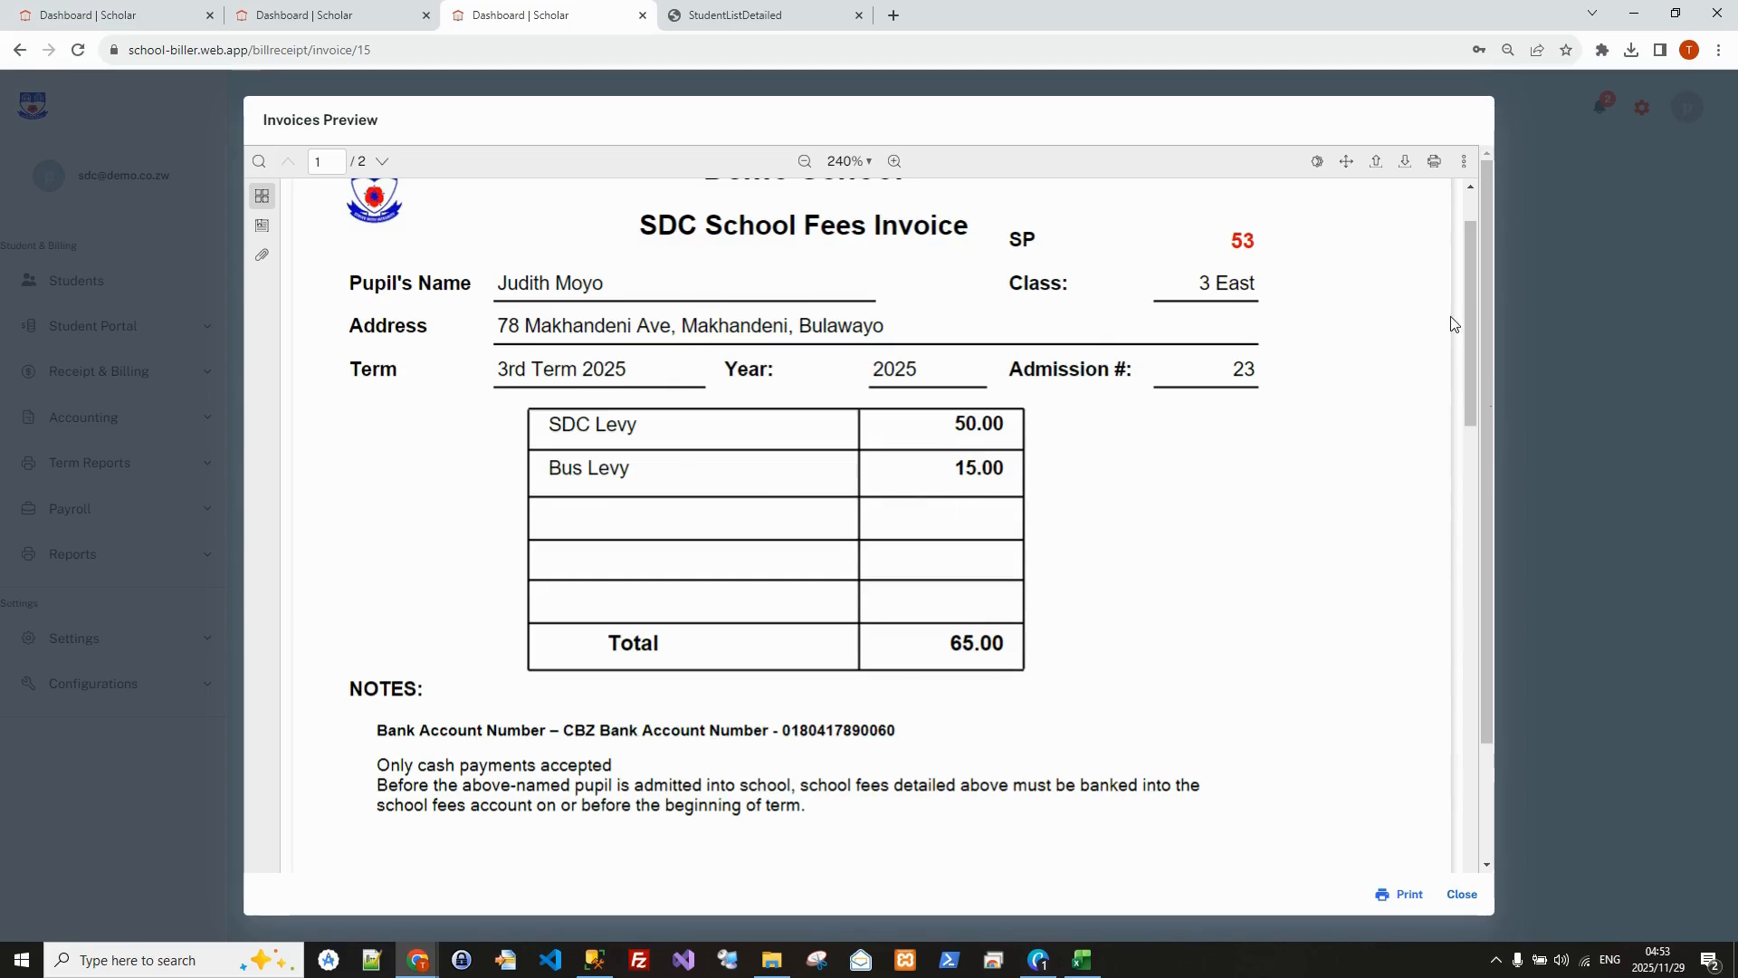
left_click_drag(1469, 311, 1440, 353)
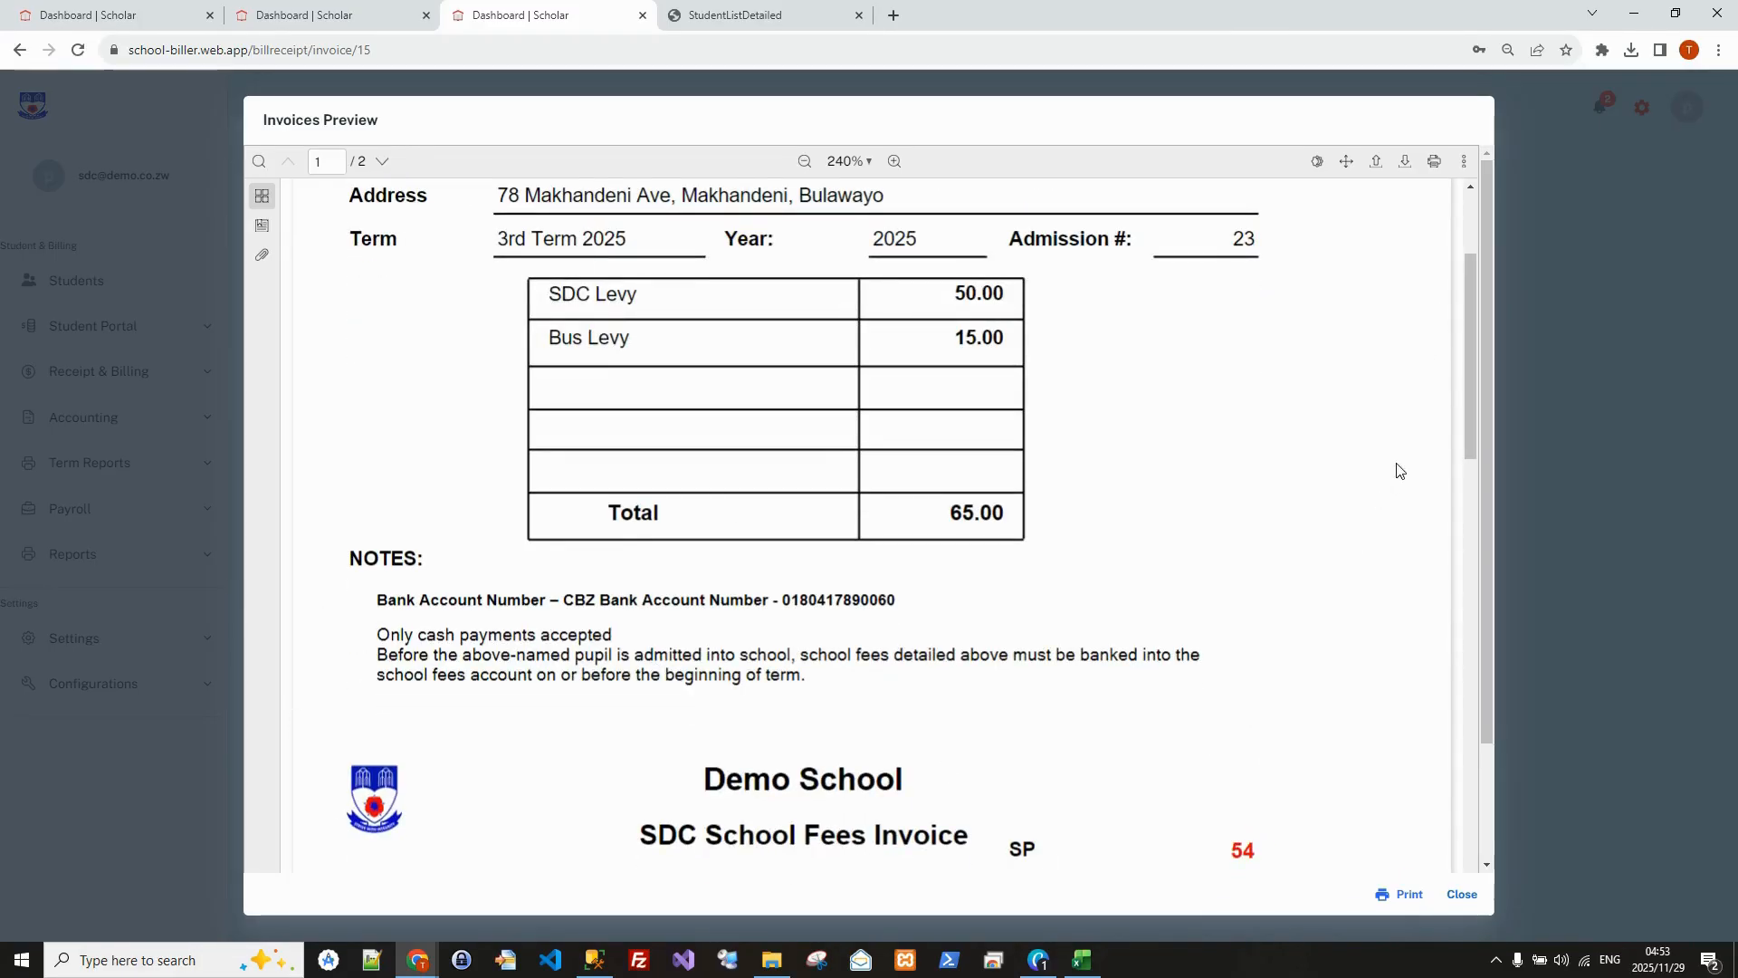
left_click_drag(1470, 366, 1470, 257)
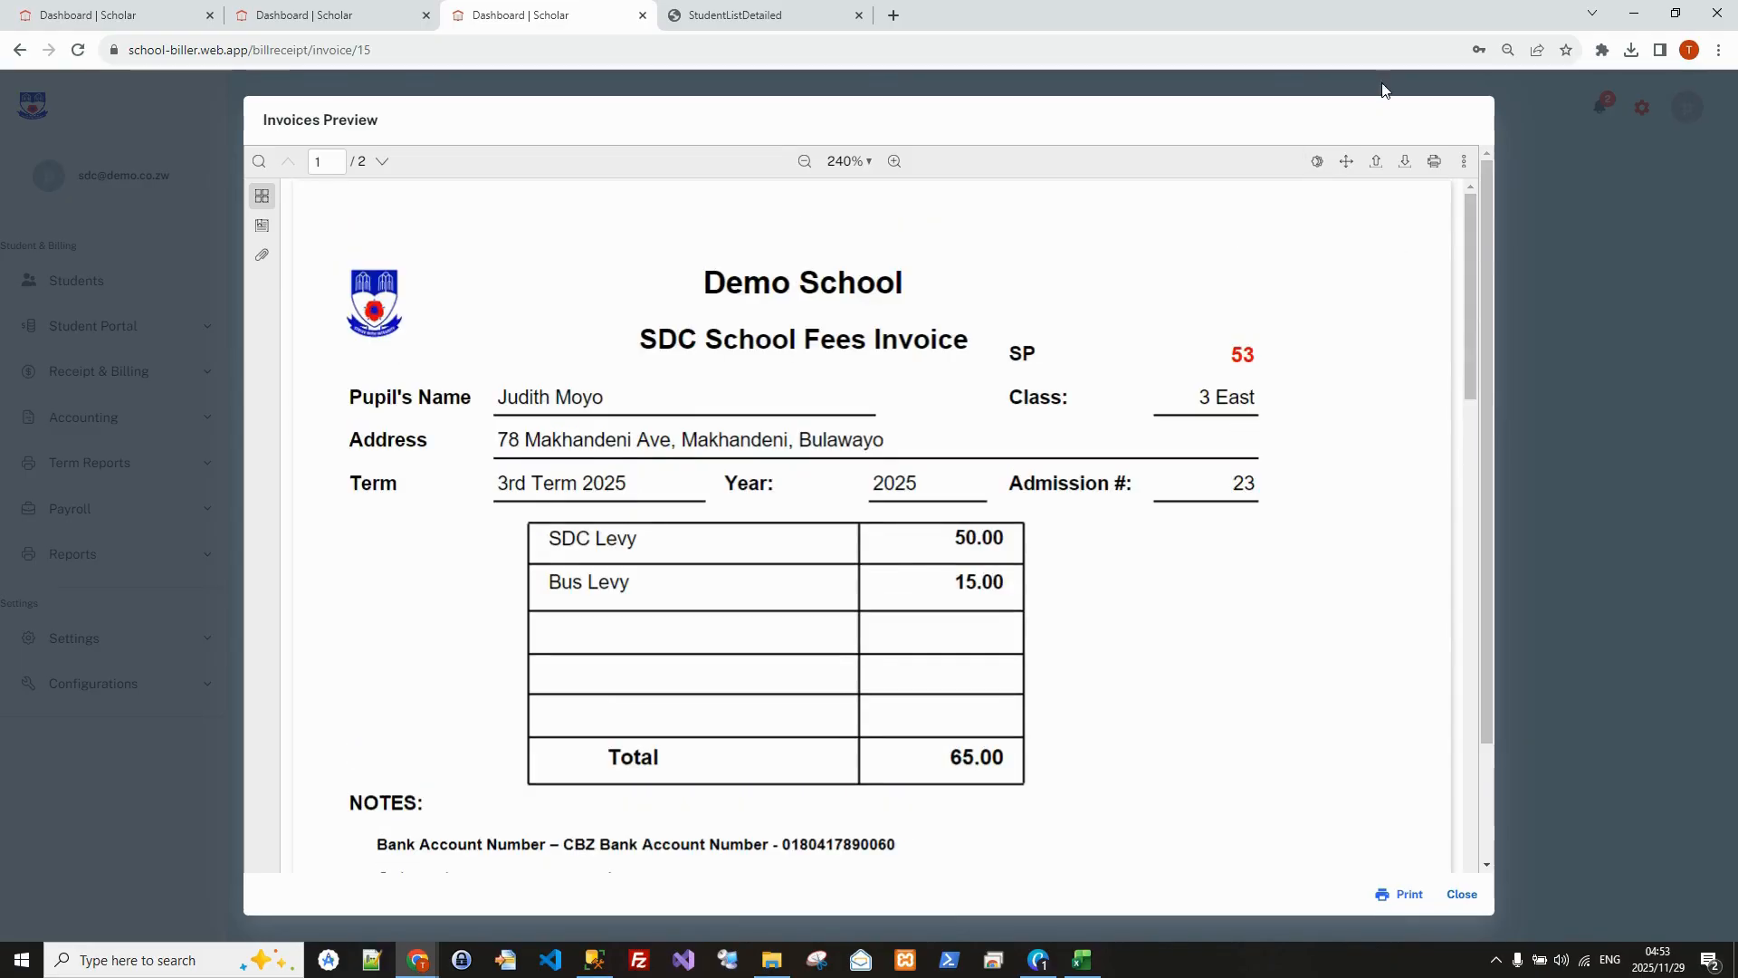
Step: Close the invoice preview, then find the last billed day scholar's record and review the SDA and Tuition accounts
left_click(1524, 291)
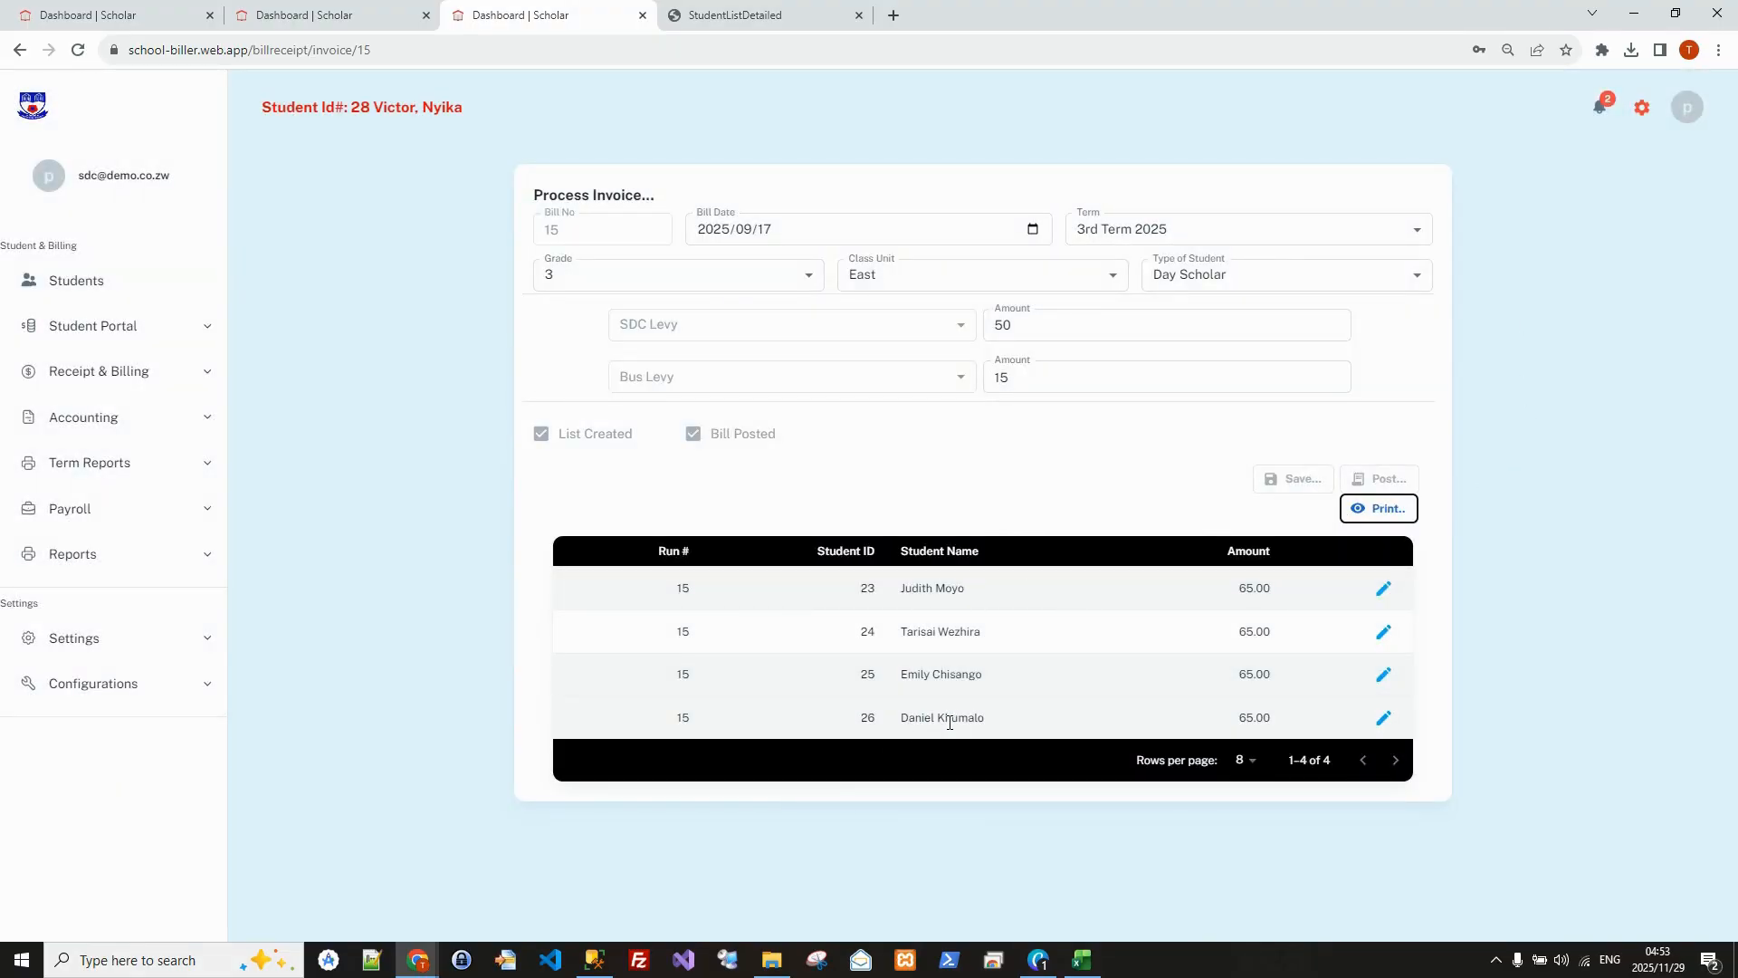
left_click(86, 288)
left_click(631, 211)
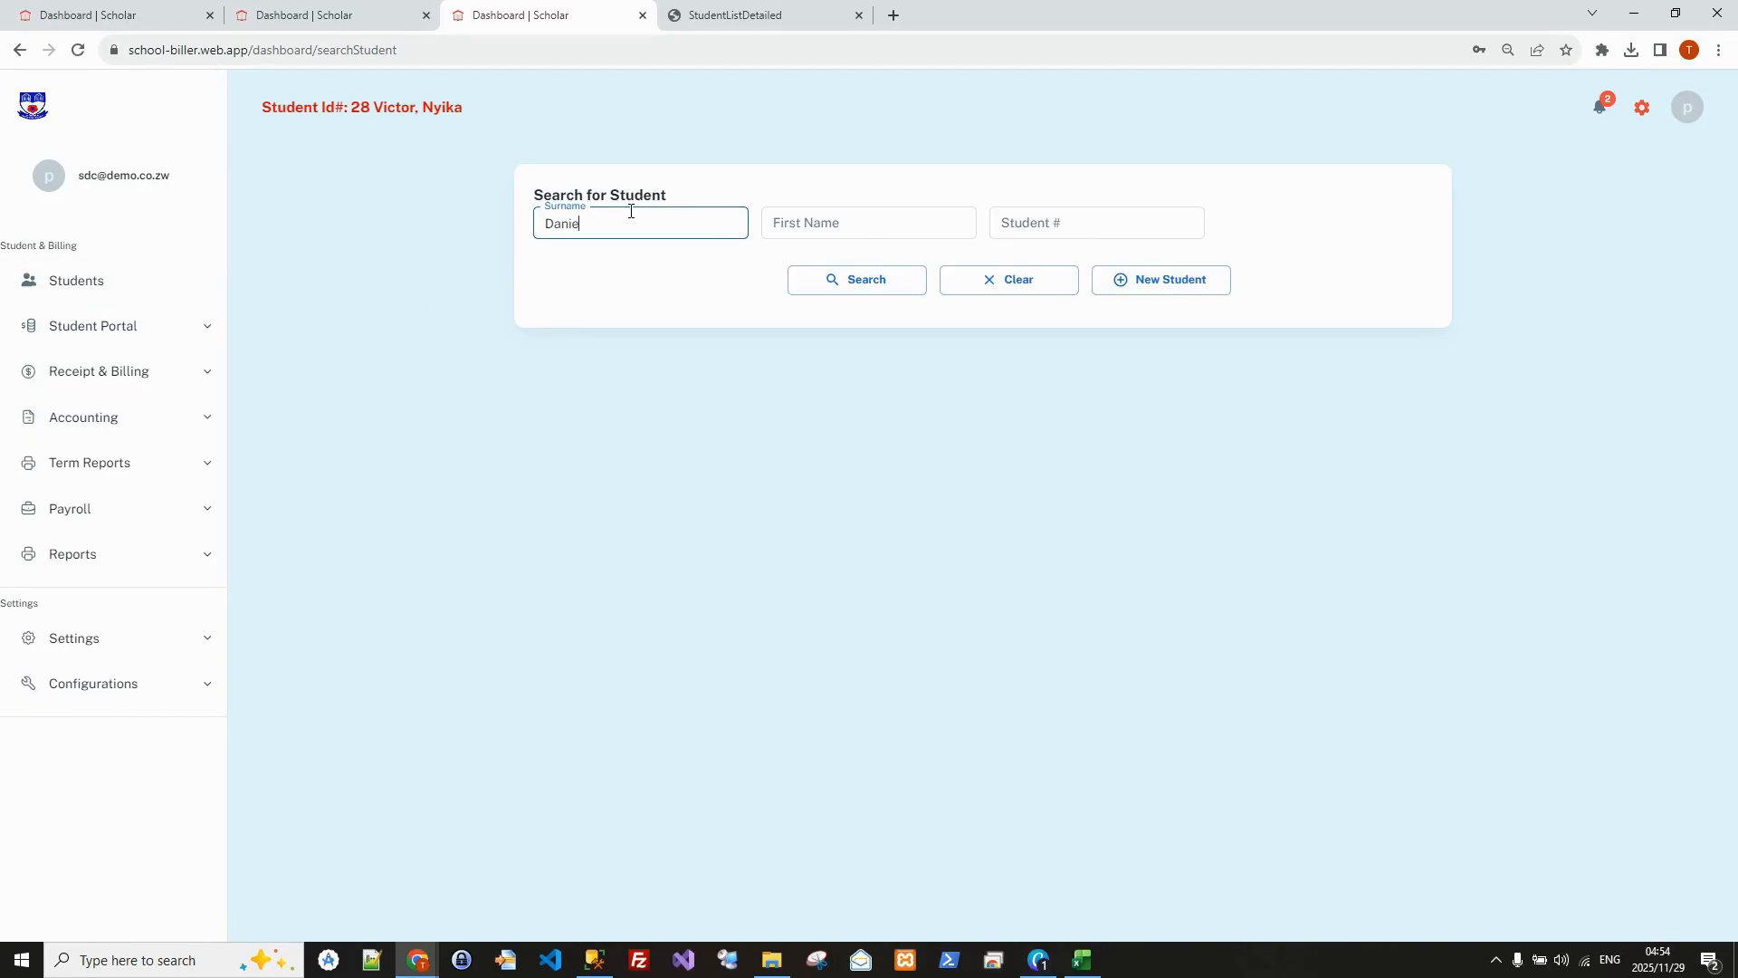
left_click(876, 282)
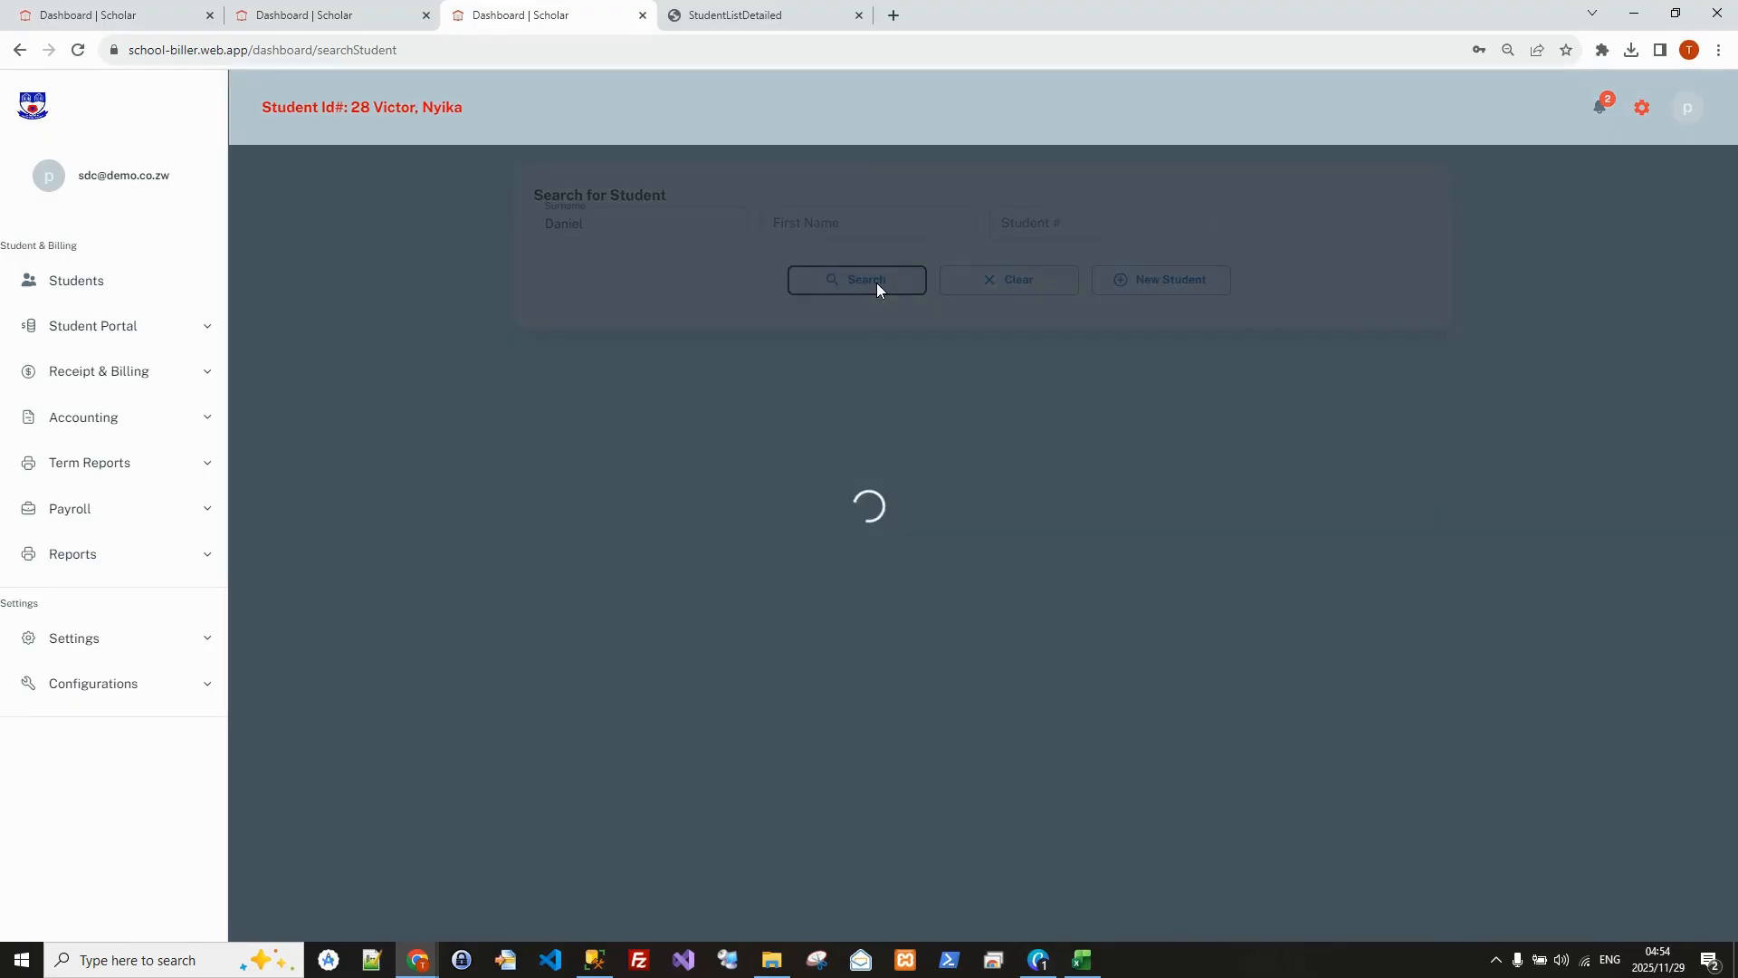
left_click(1403, 486)
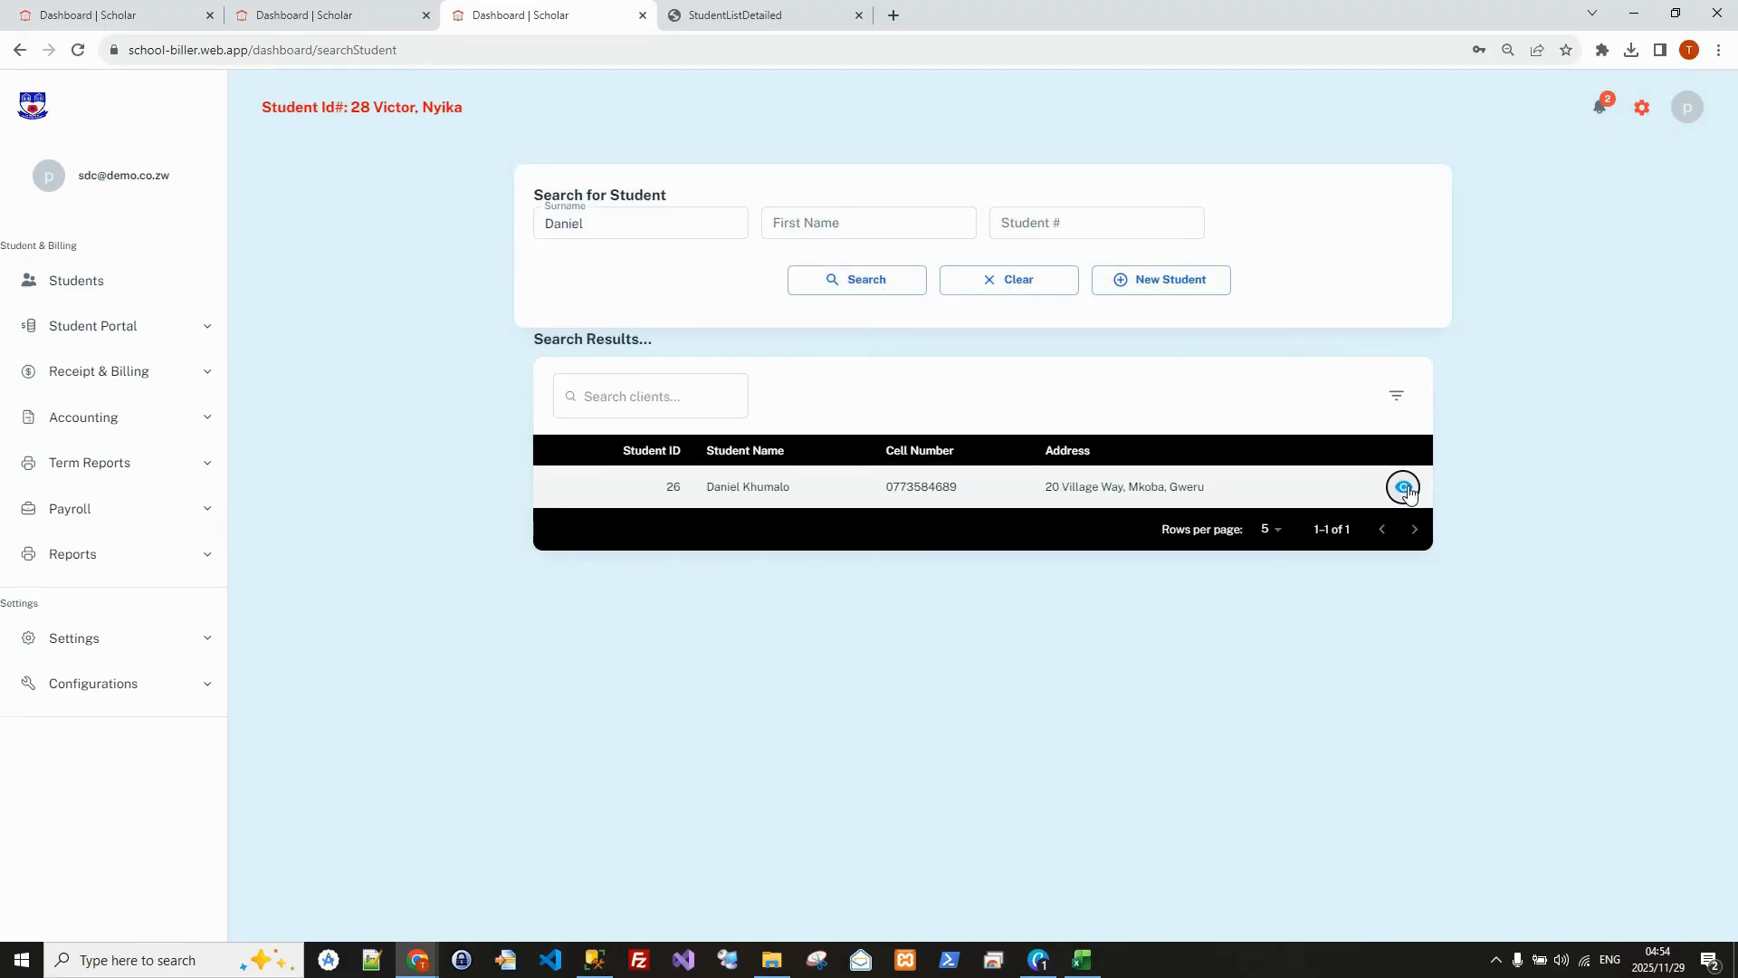
left_click(688, 206)
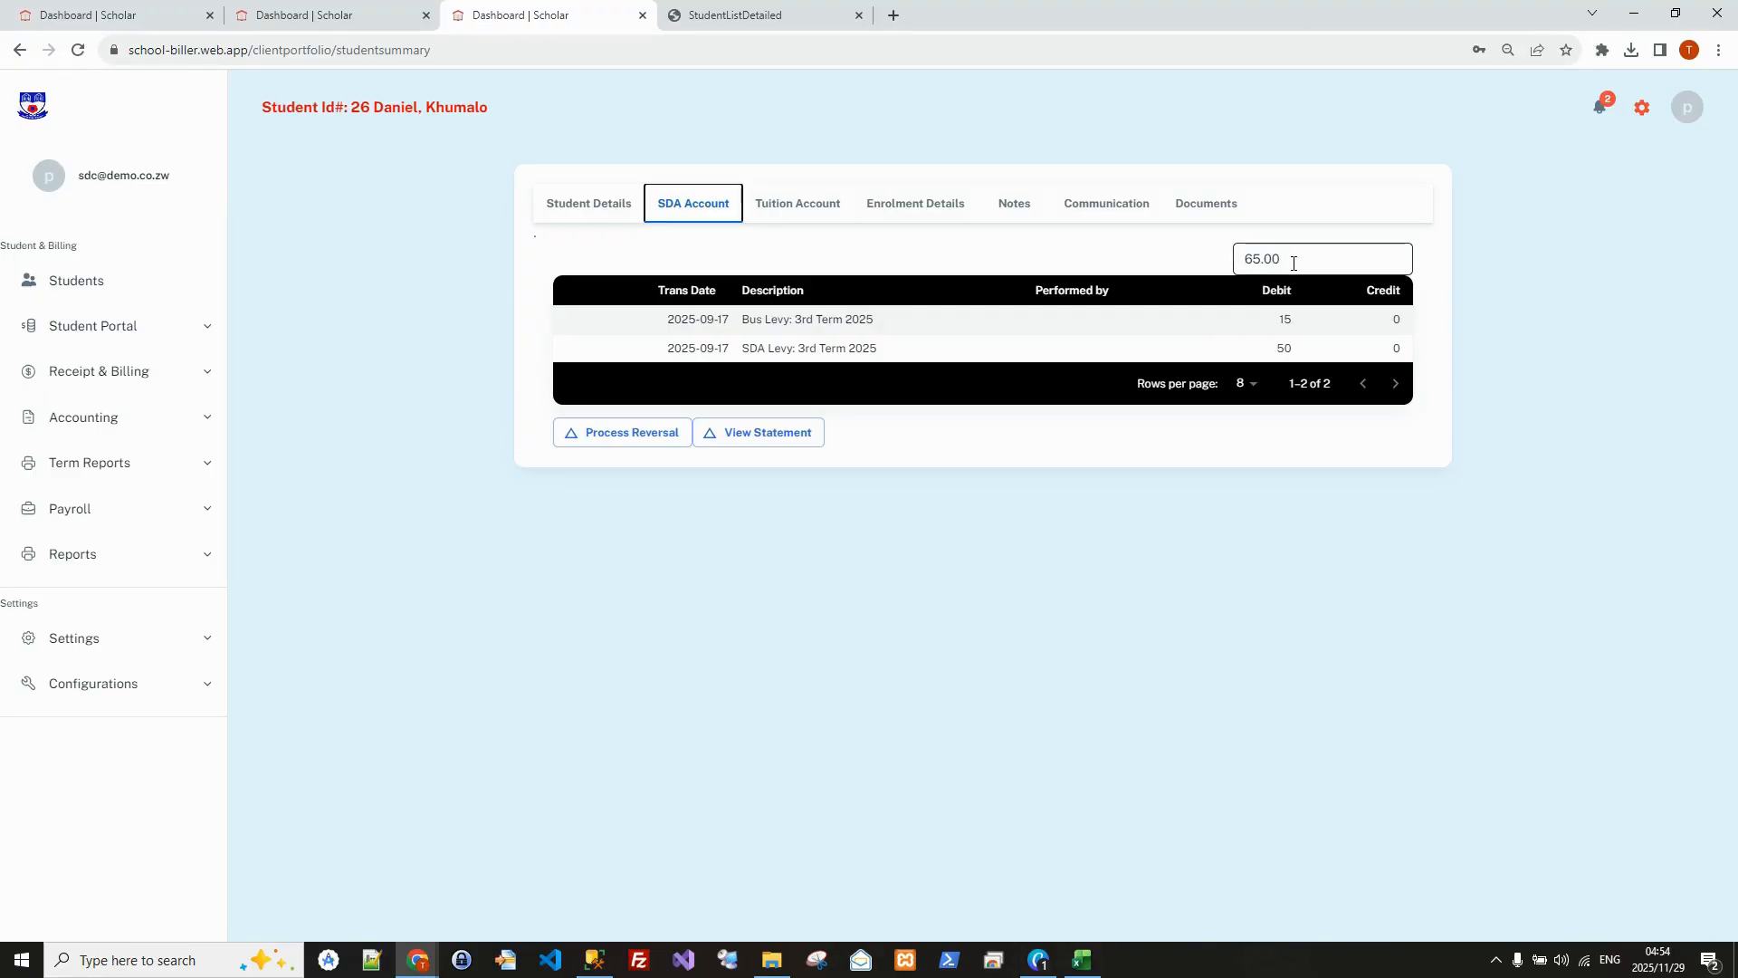
left_click(794, 205)
left_click(679, 201)
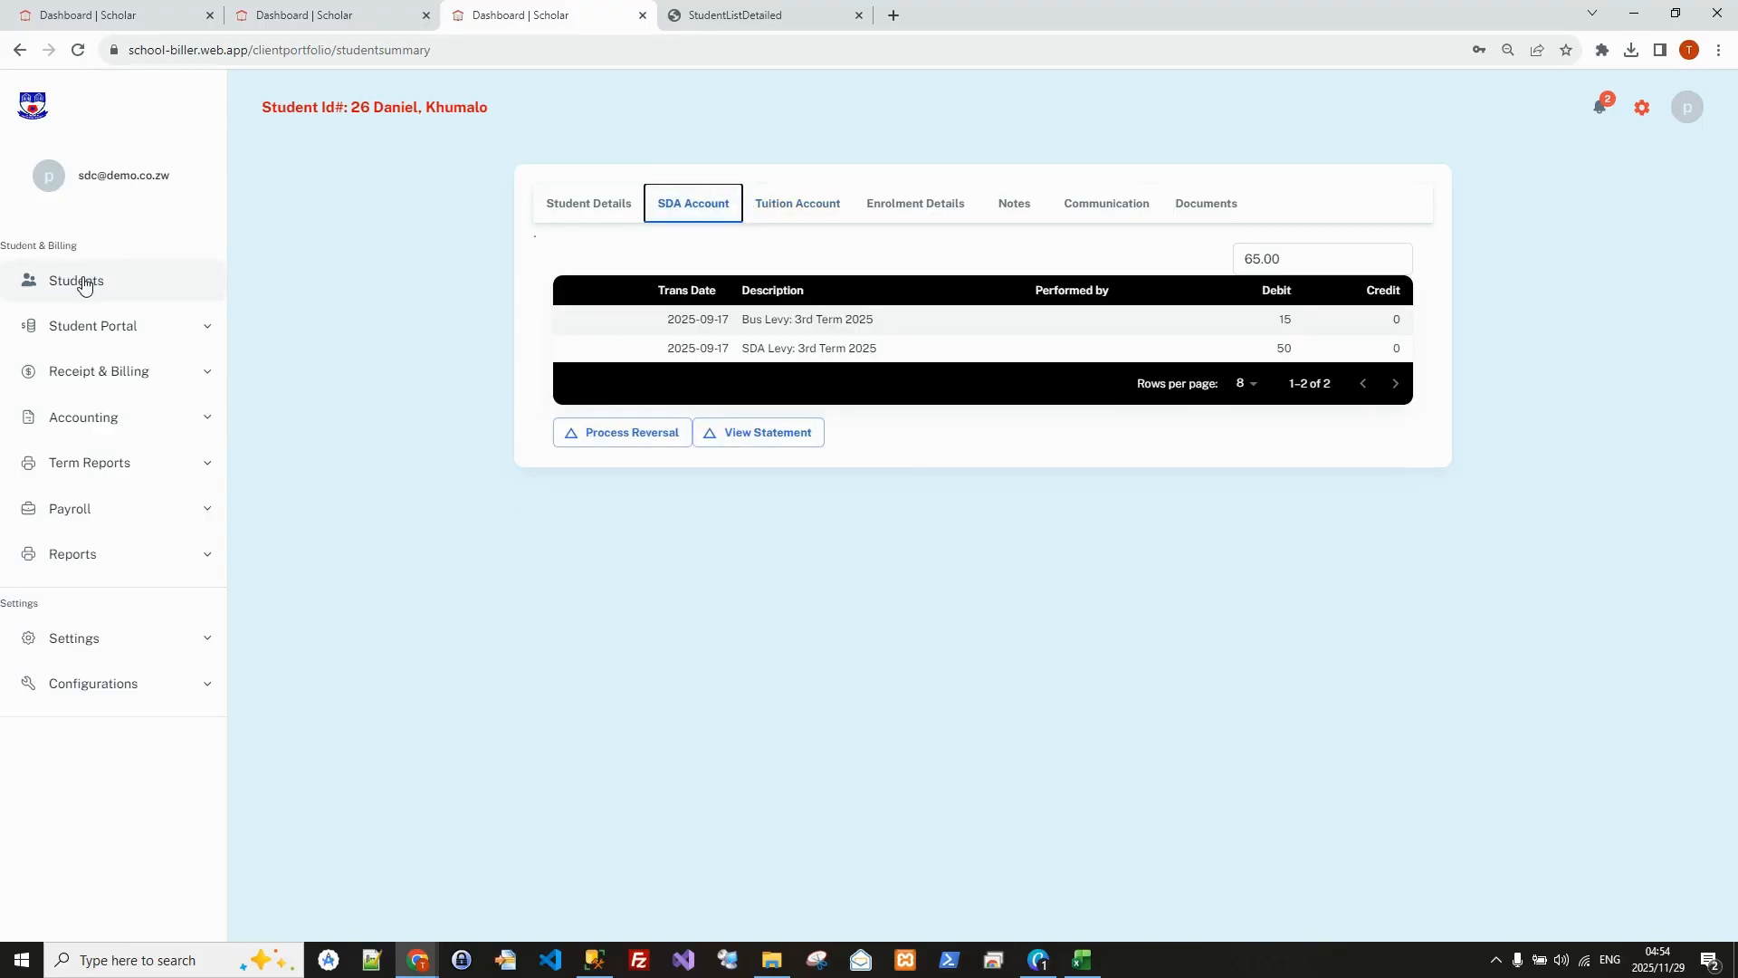
Step: Find the last enrolled 3 East student, who is not on the day scholar bill, and view the SDA Account
left_click(84, 283)
left_click(587, 219)
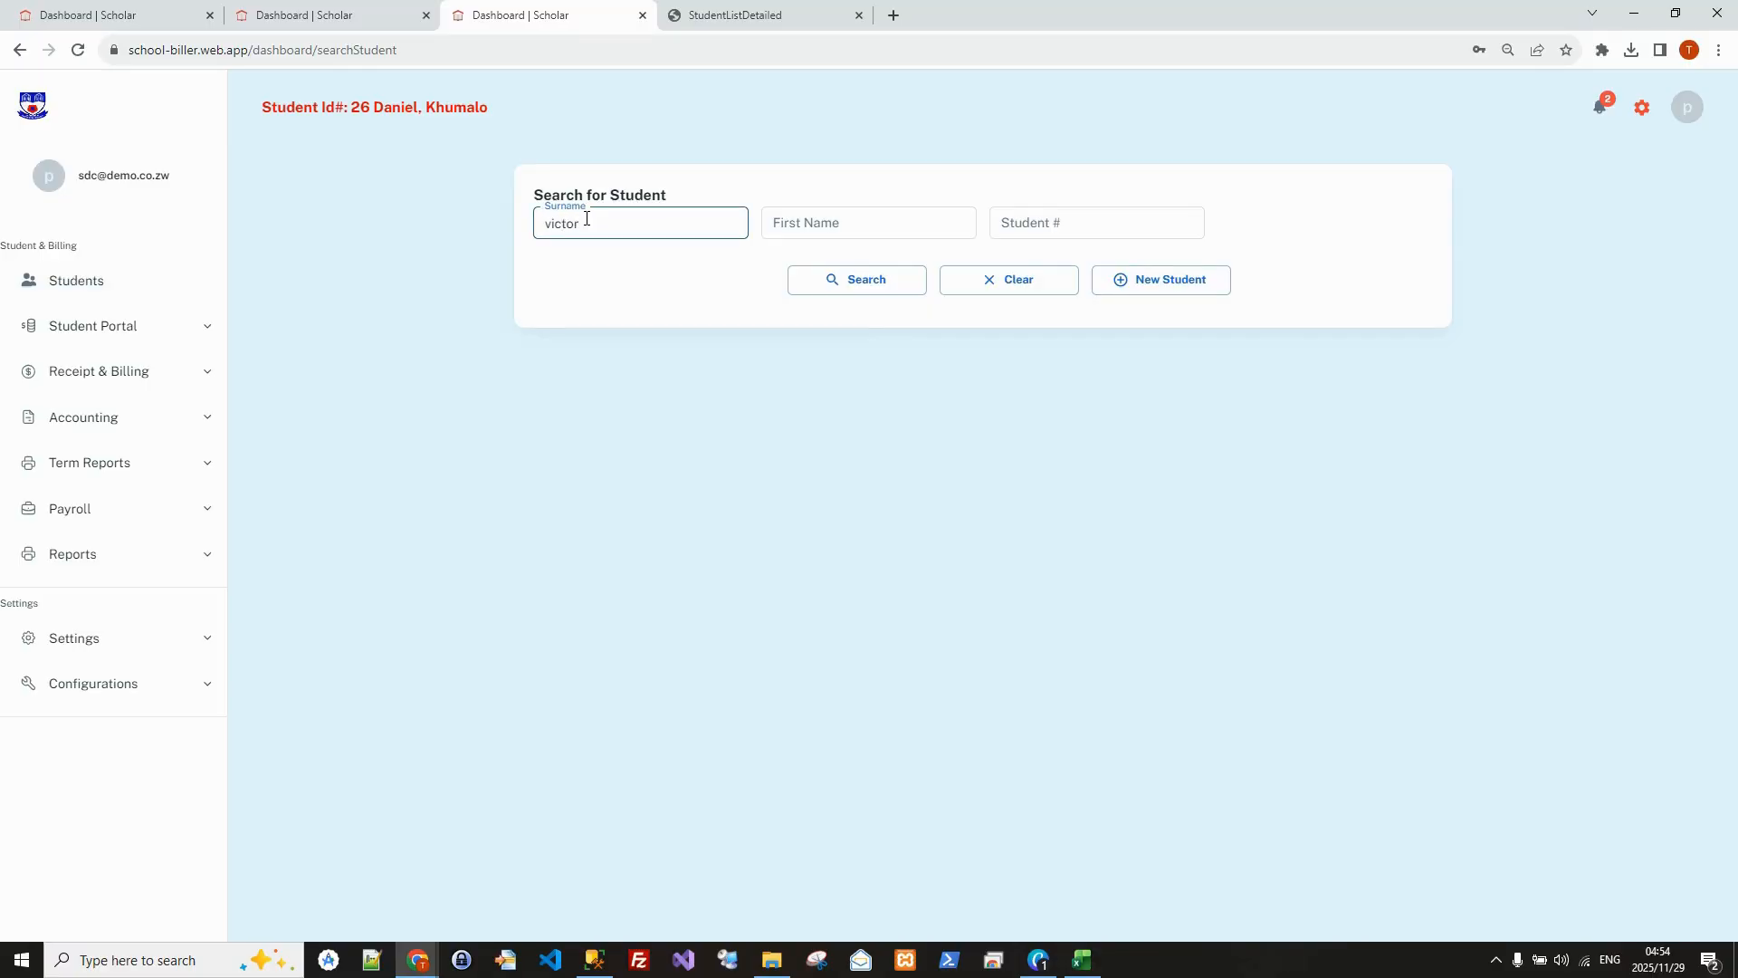
left_click(860, 278)
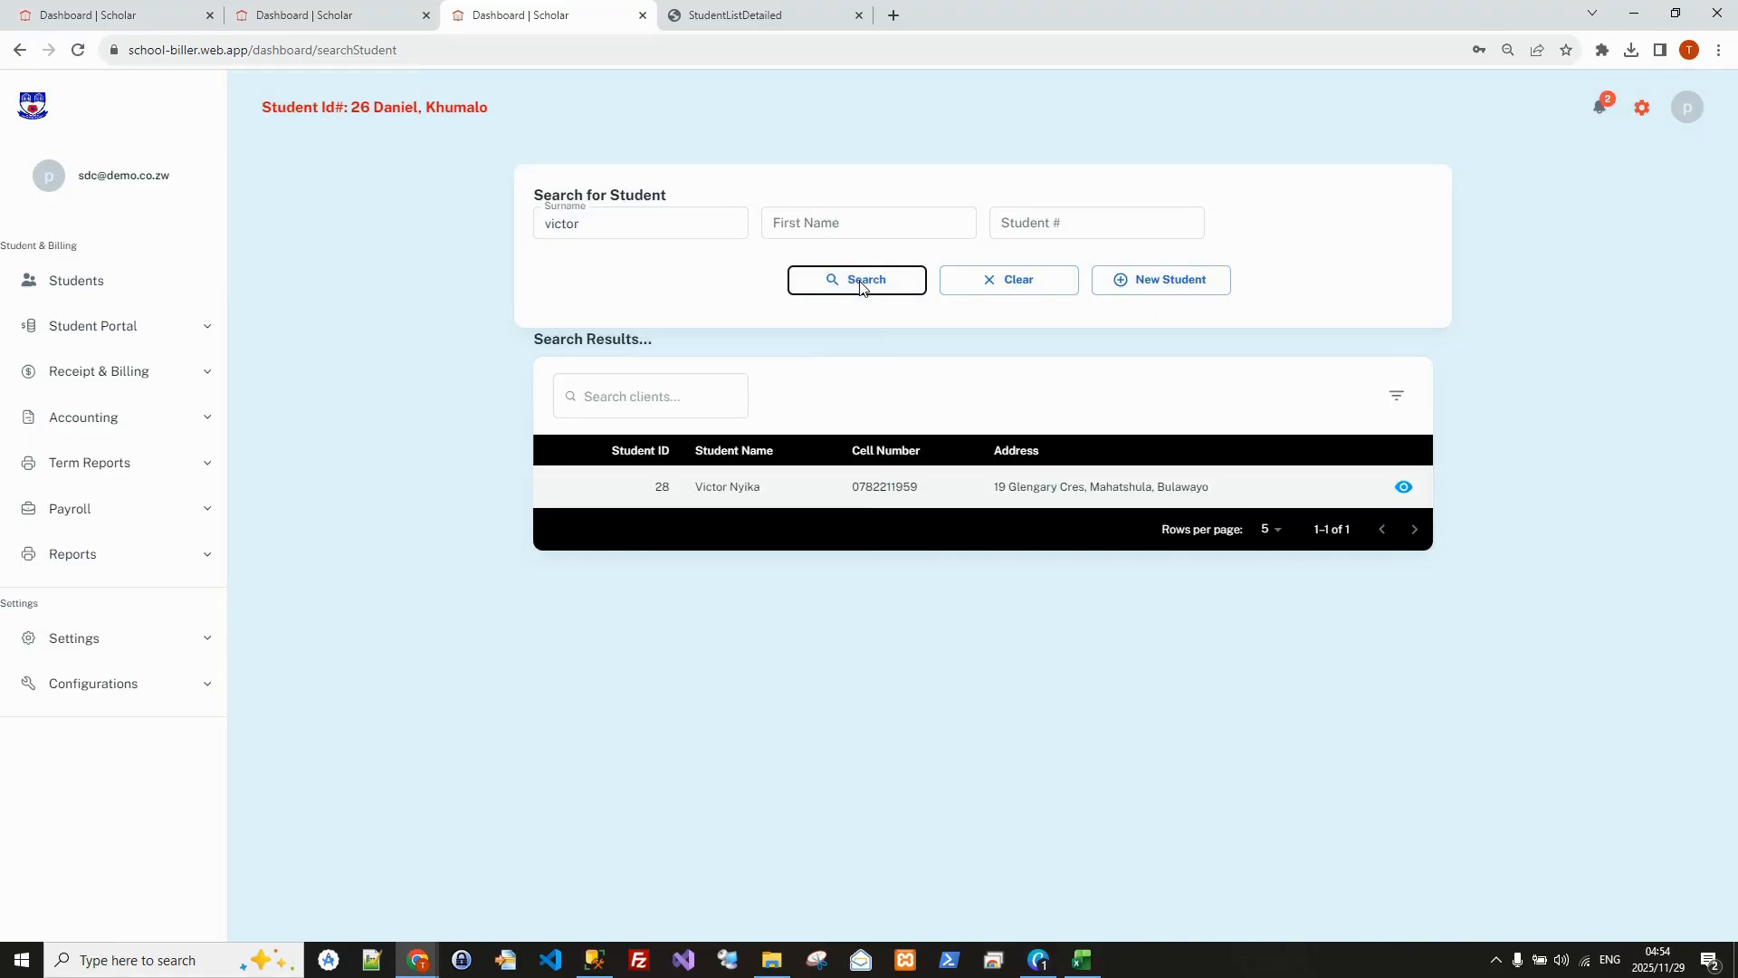
left_click(1403, 486)
left_click(691, 205)
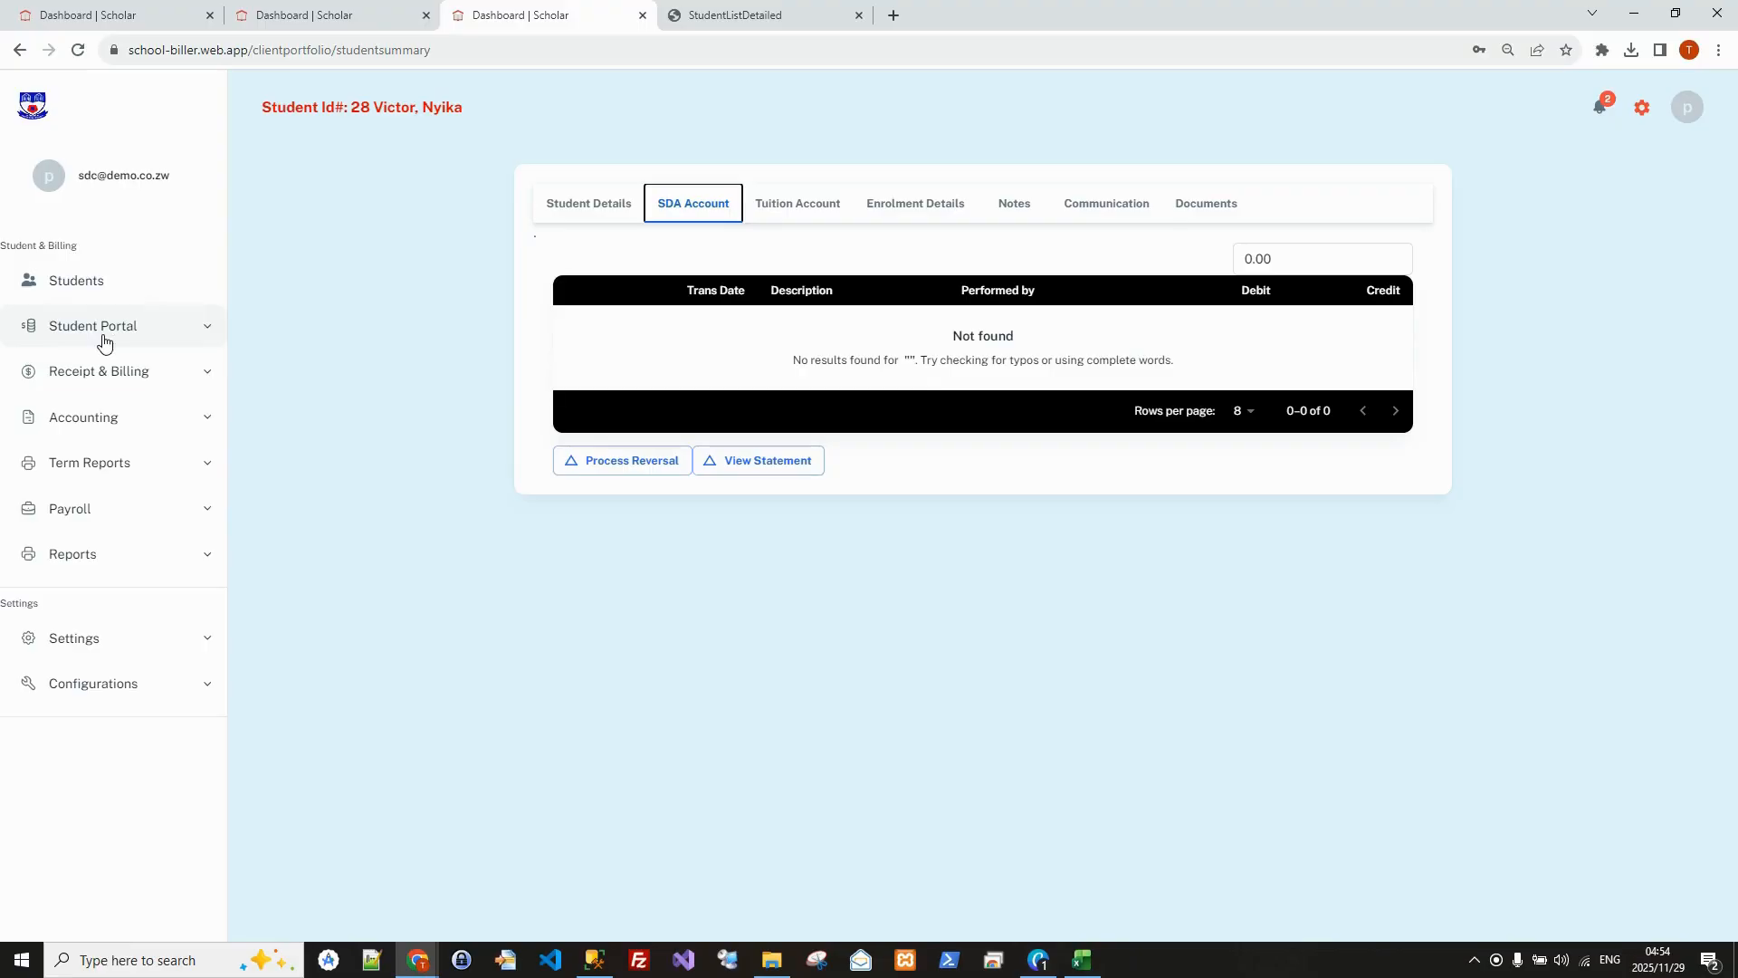
Step: Start a bill line in Bill Select for the 3 East student just viewed, with a bill amount of 16
left_click(103, 373)
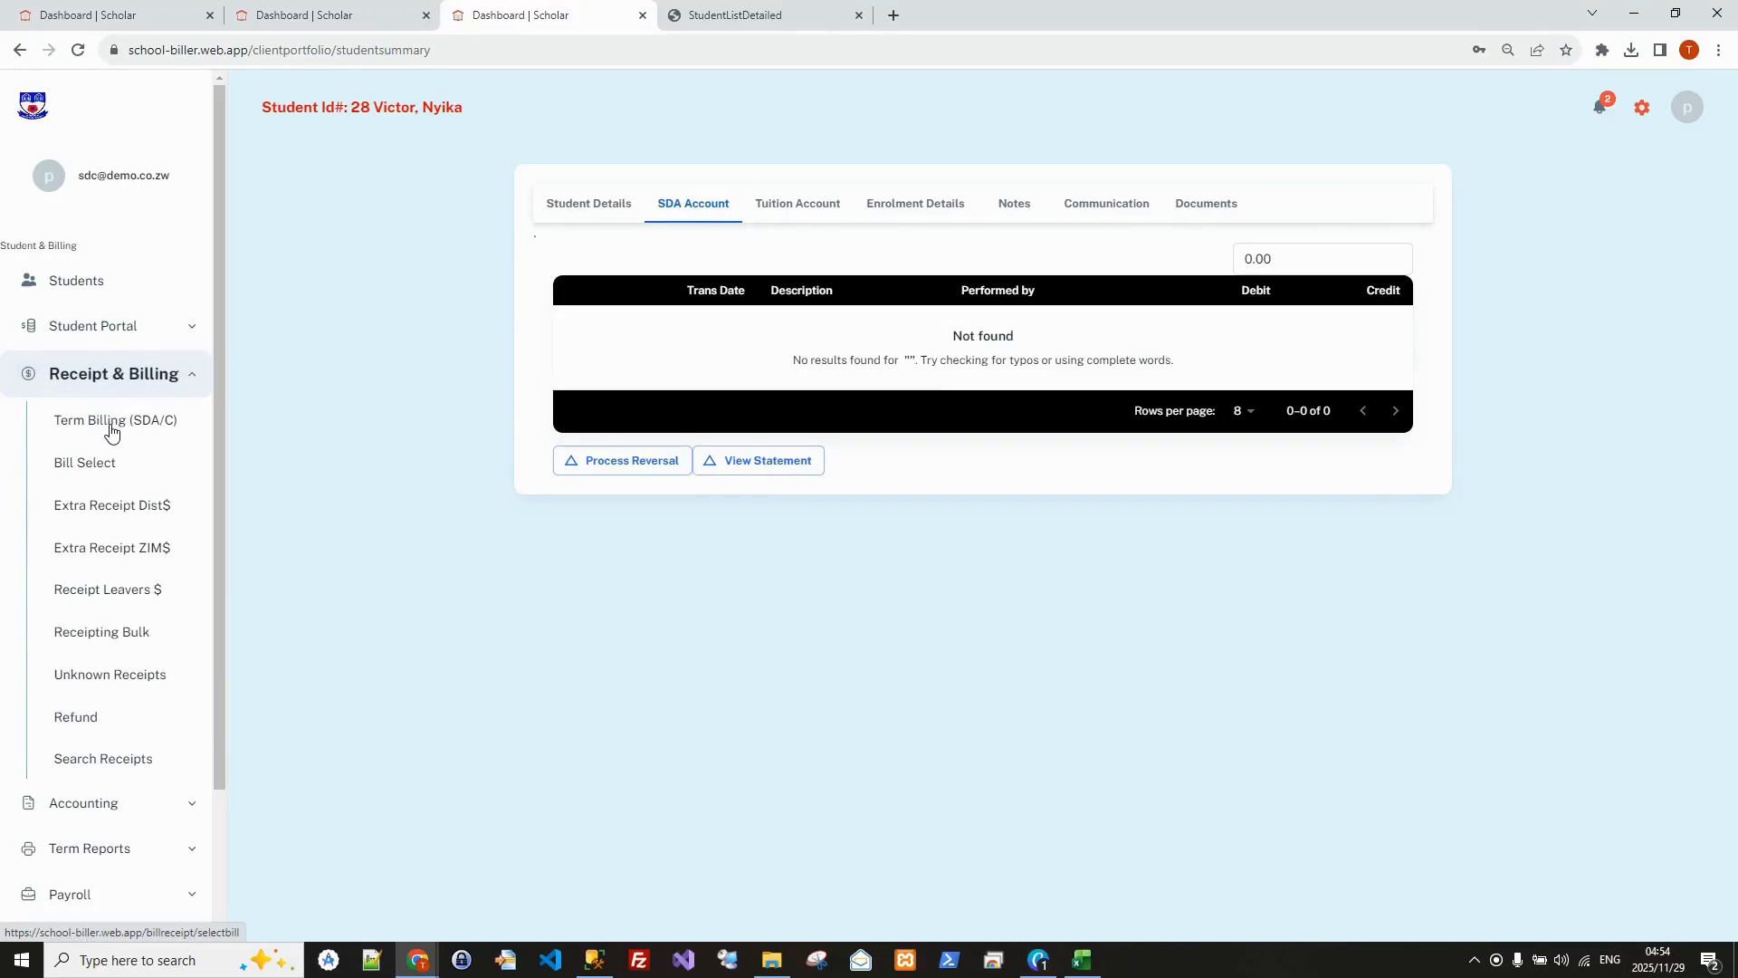
left_click(80, 466)
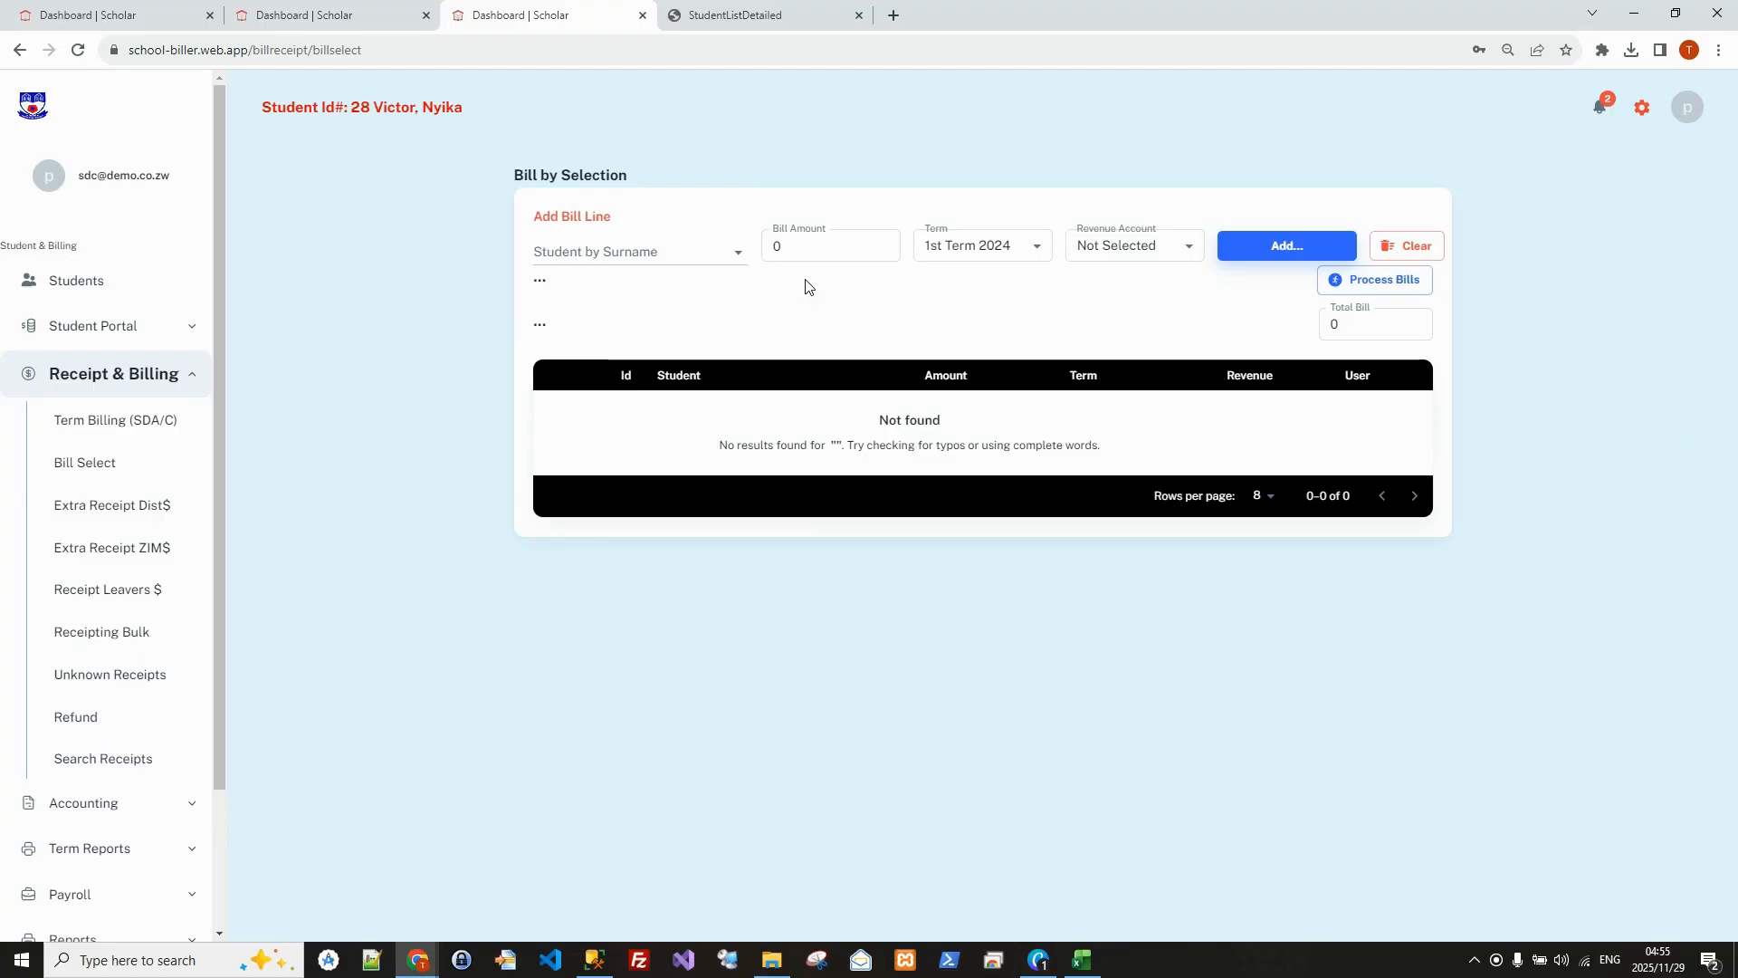
left_click(738, 259)
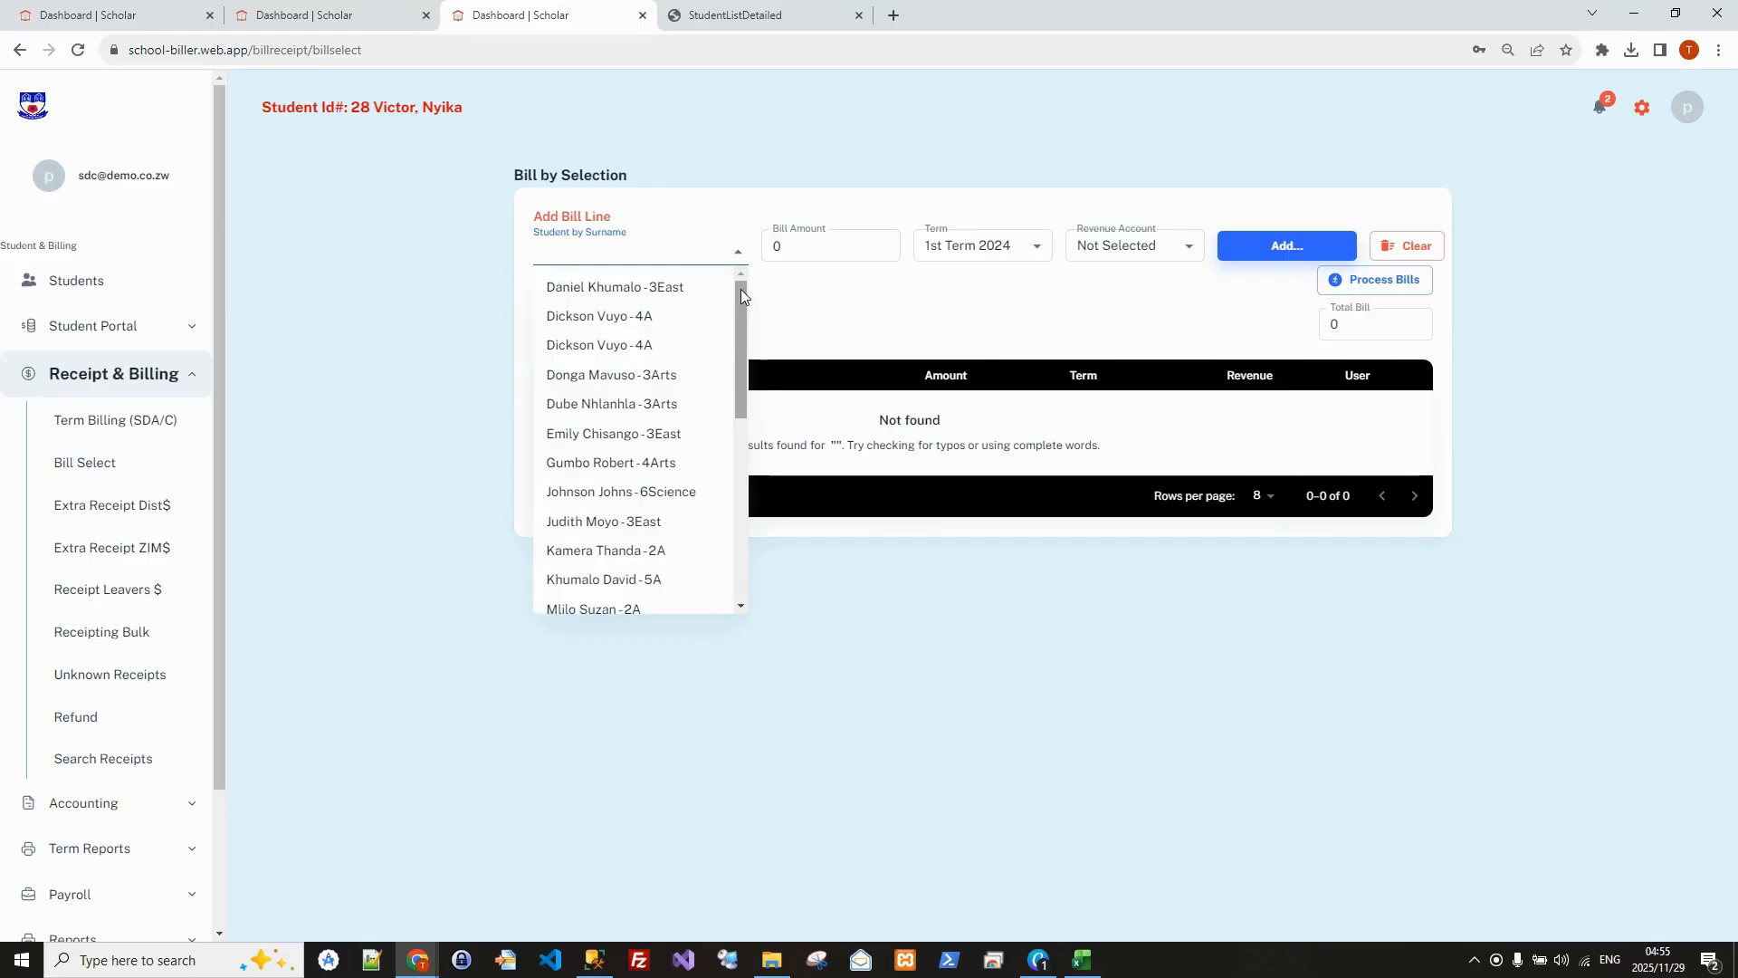
type("vi")
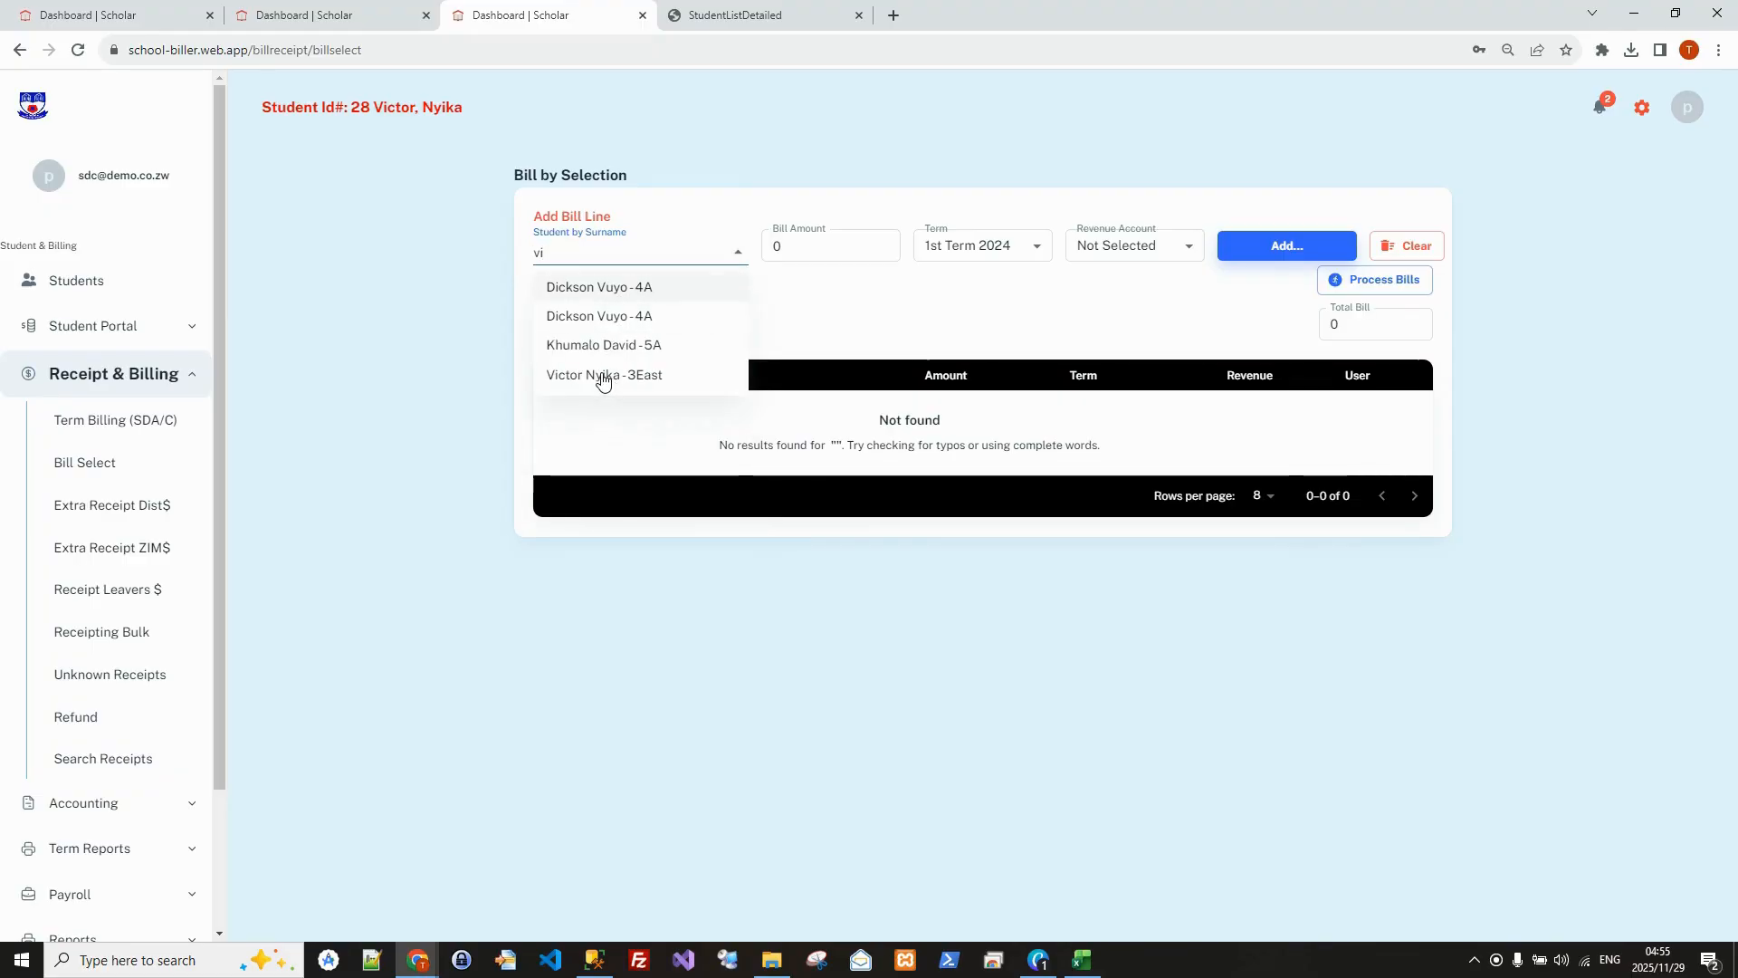
left_click(604, 376)
left_click(815, 250)
double_click(808, 249)
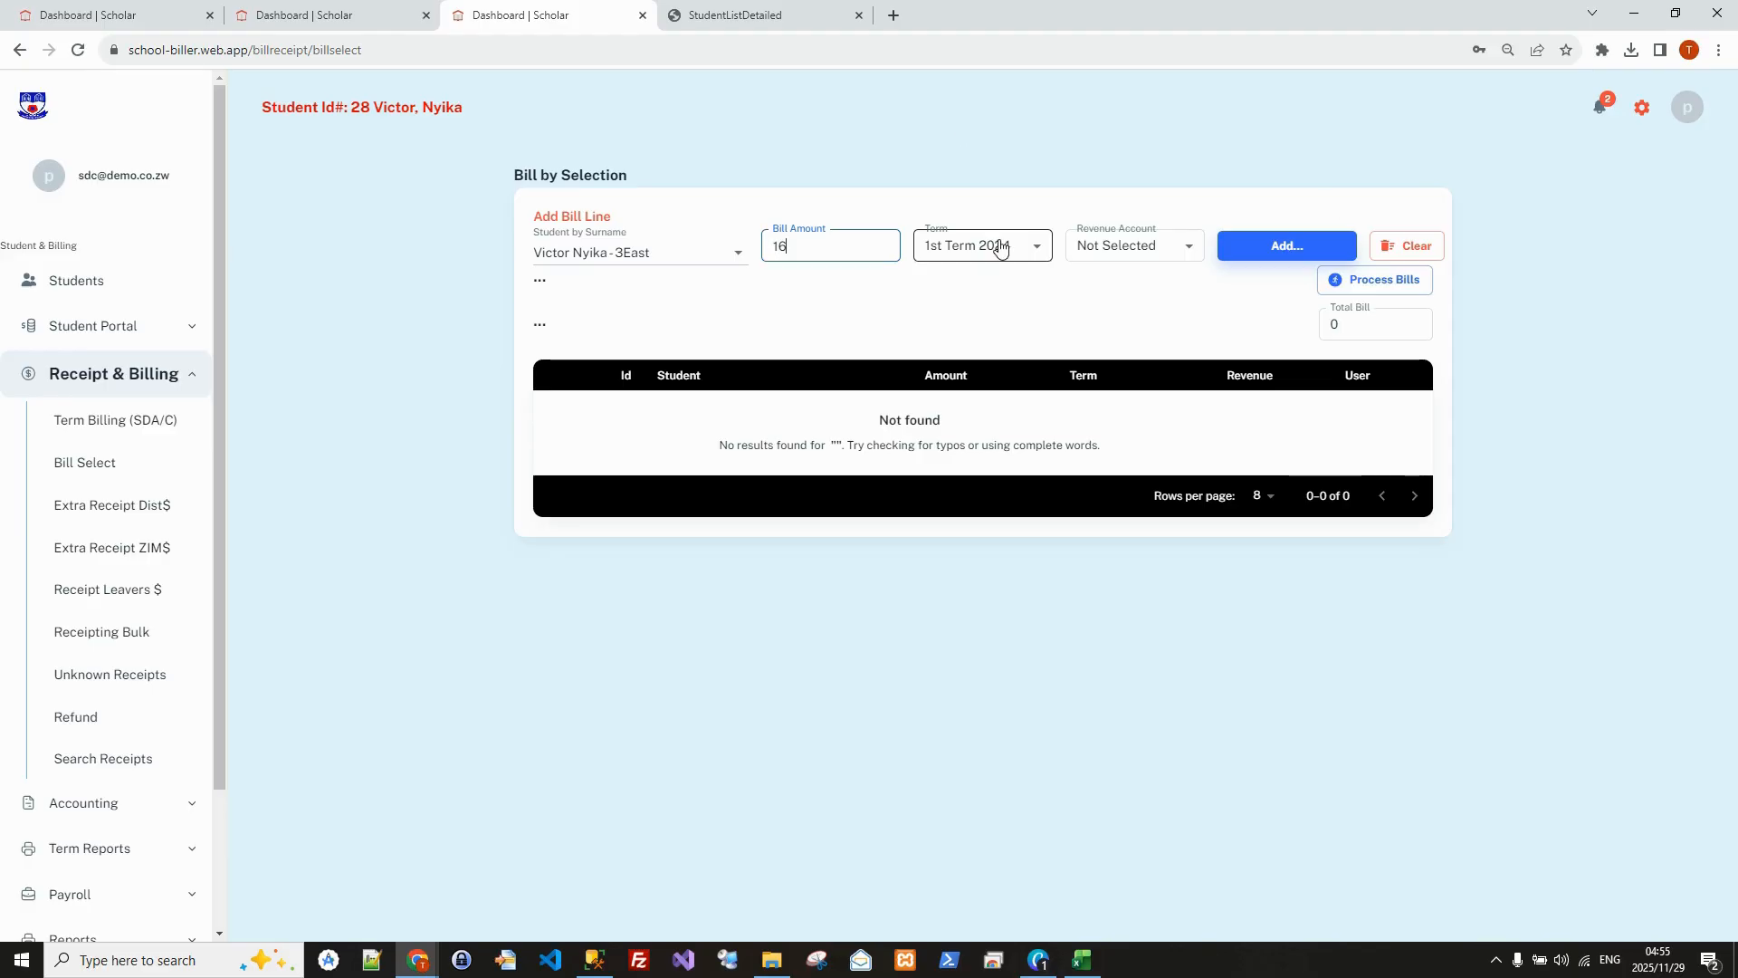
Step: Set the bill line's term to 2nd Term 2025 and revenue account to Balance bfwd, and add it to the list
left_click(1038, 251)
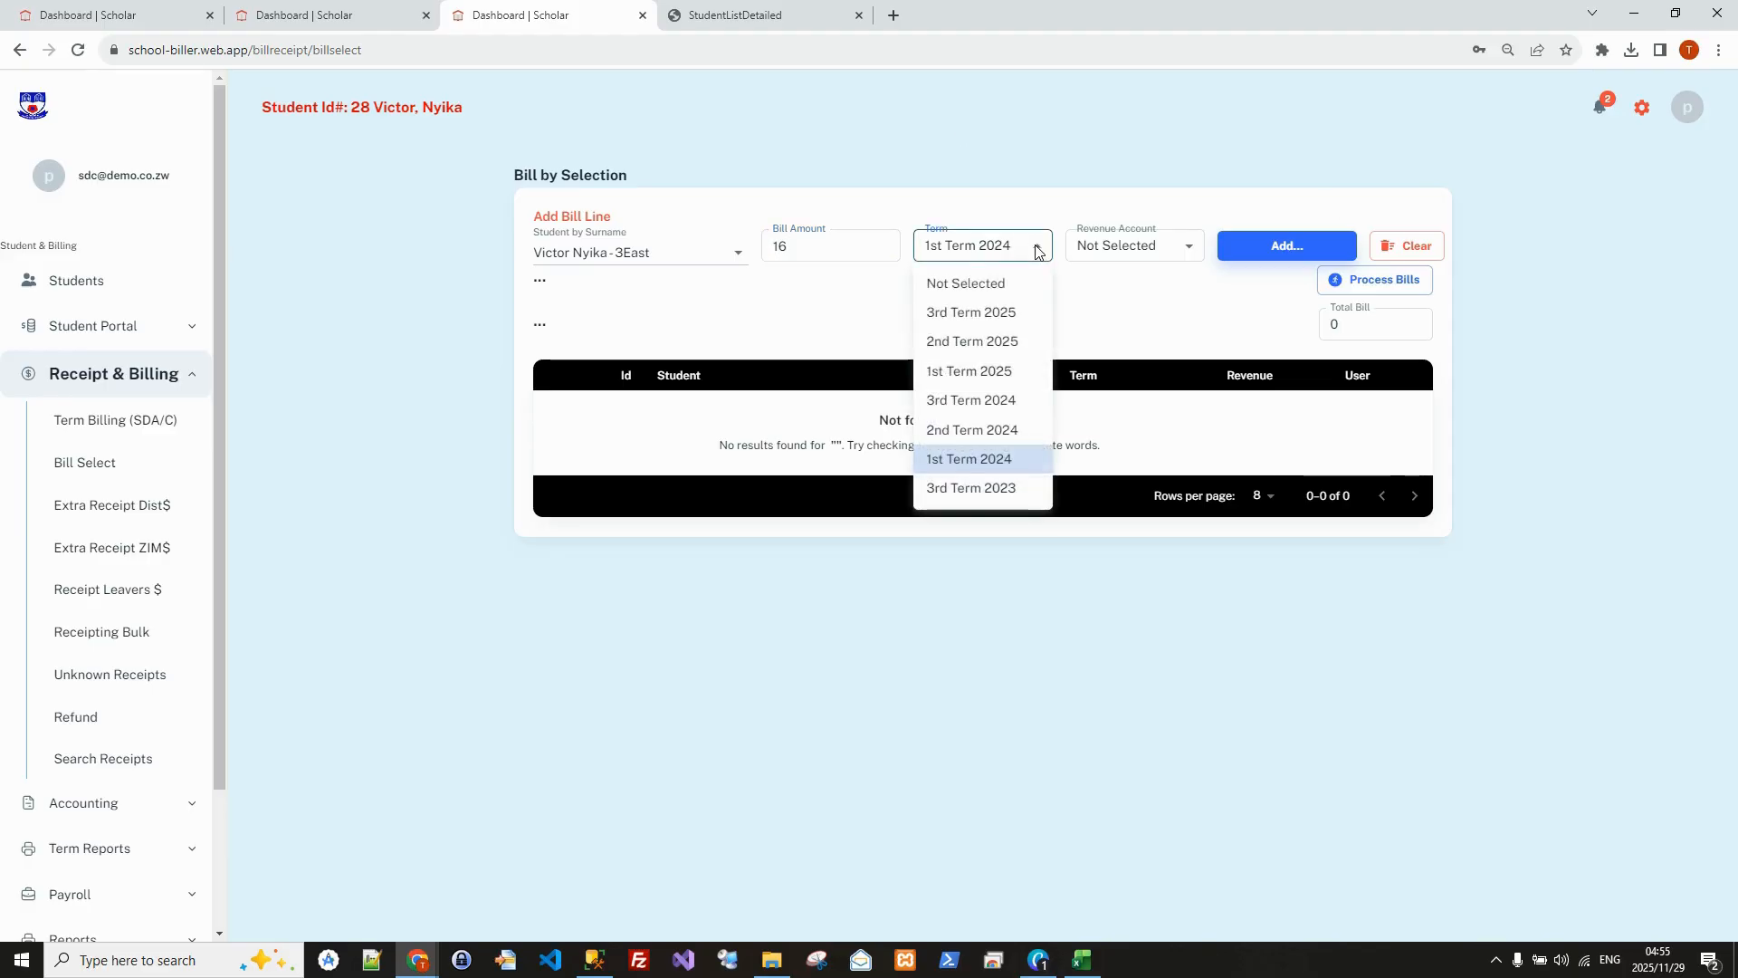
left_click(958, 342)
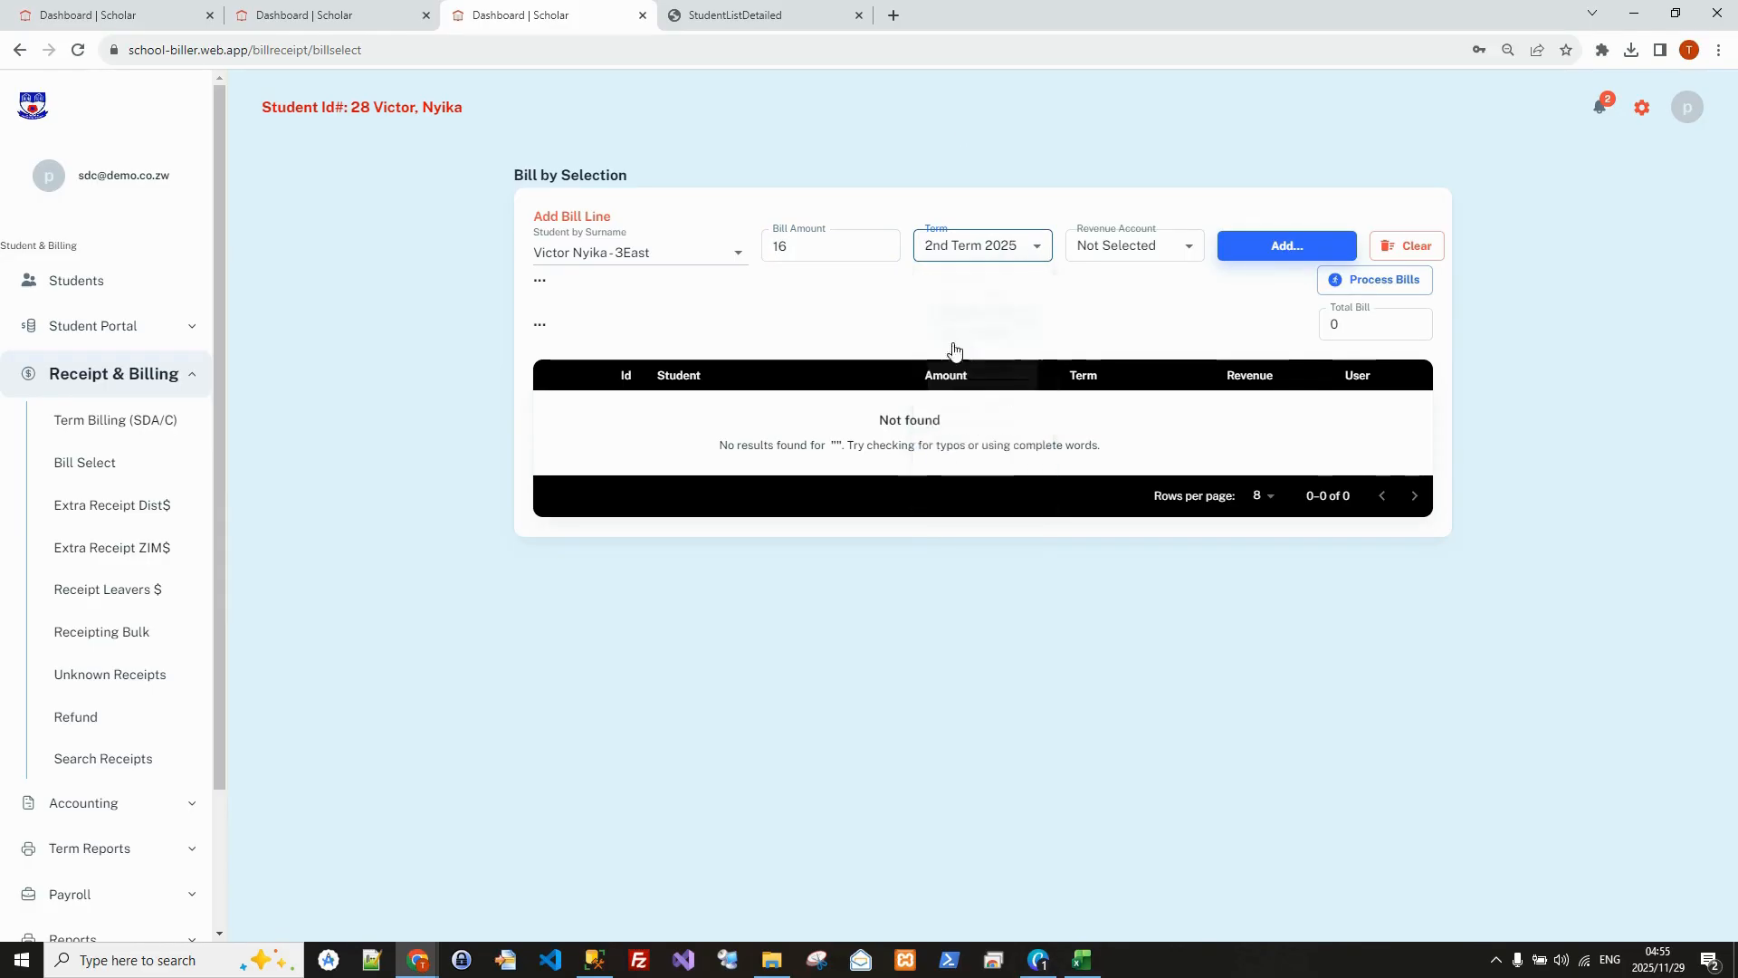
left_click(1190, 250)
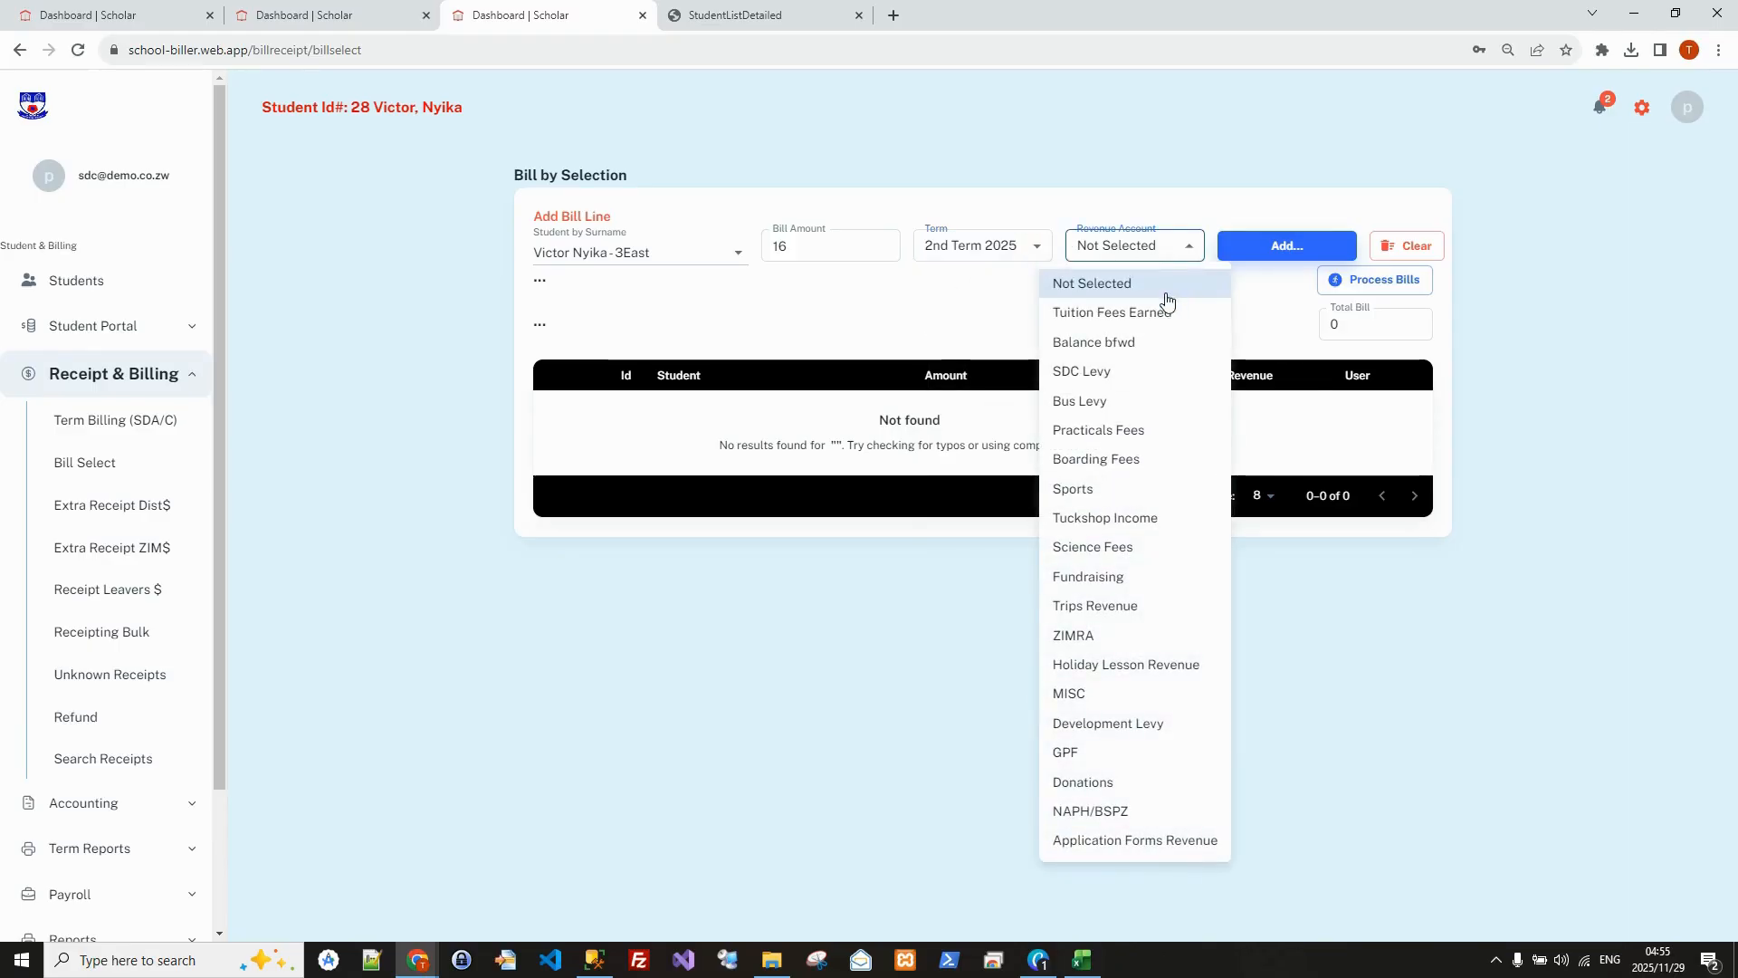
left_click(1099, 378)
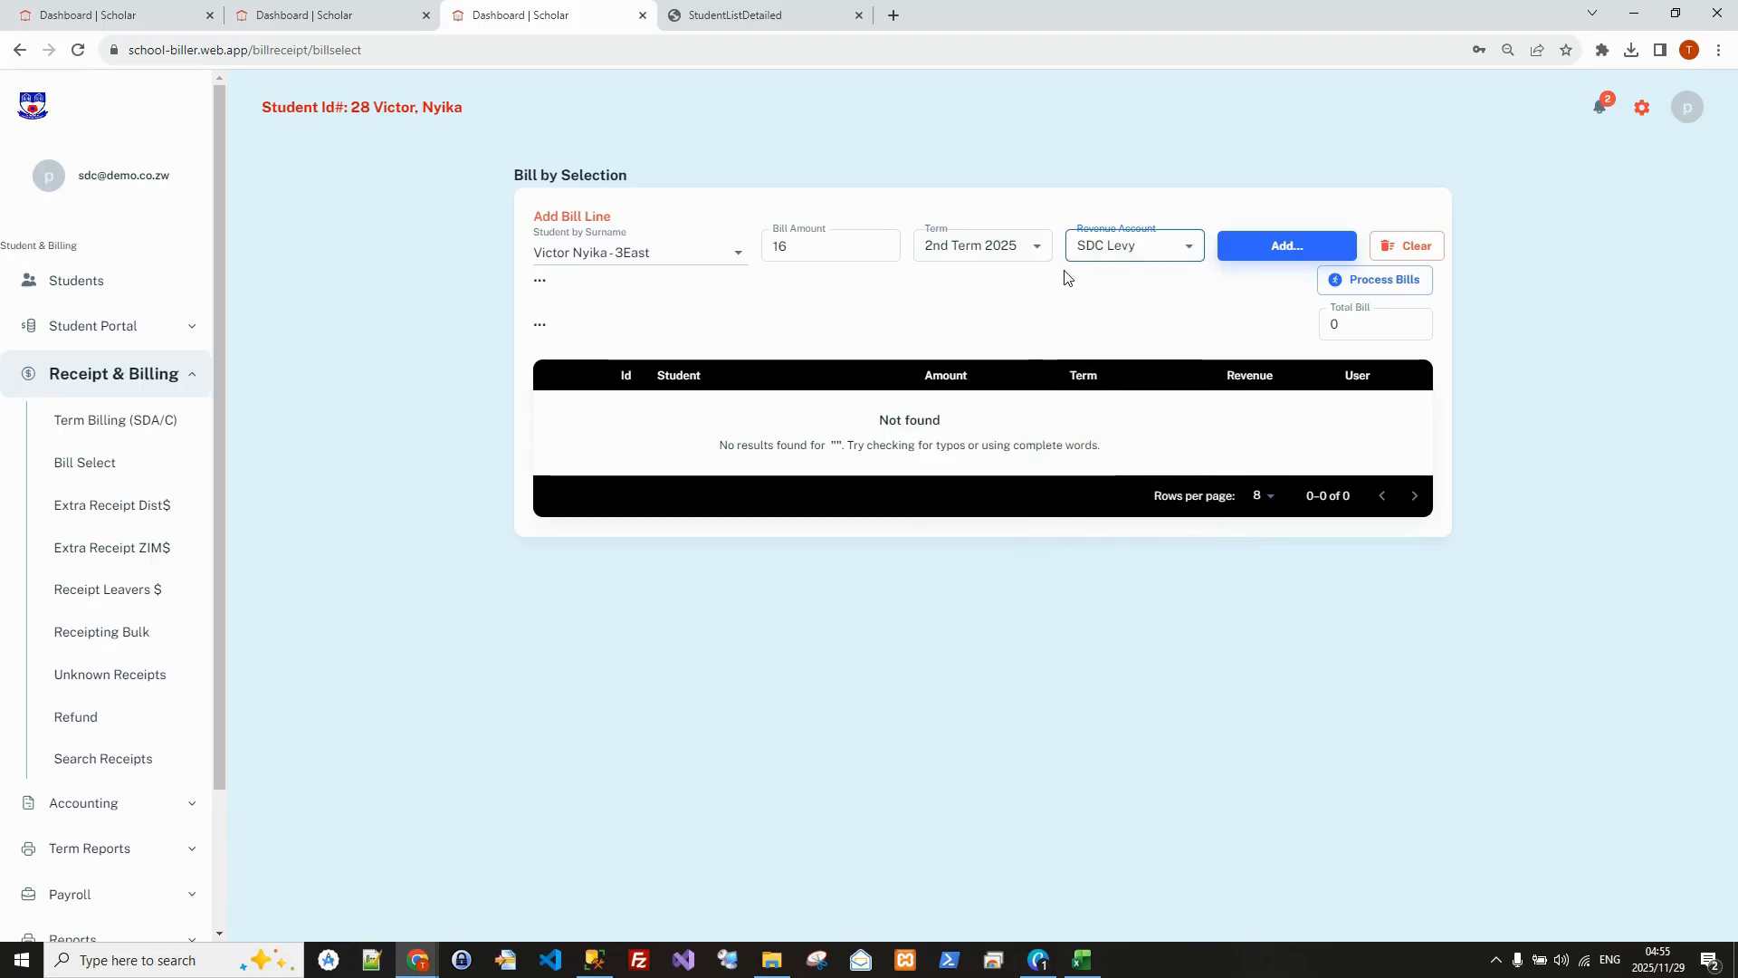
left_click(1188, 253)
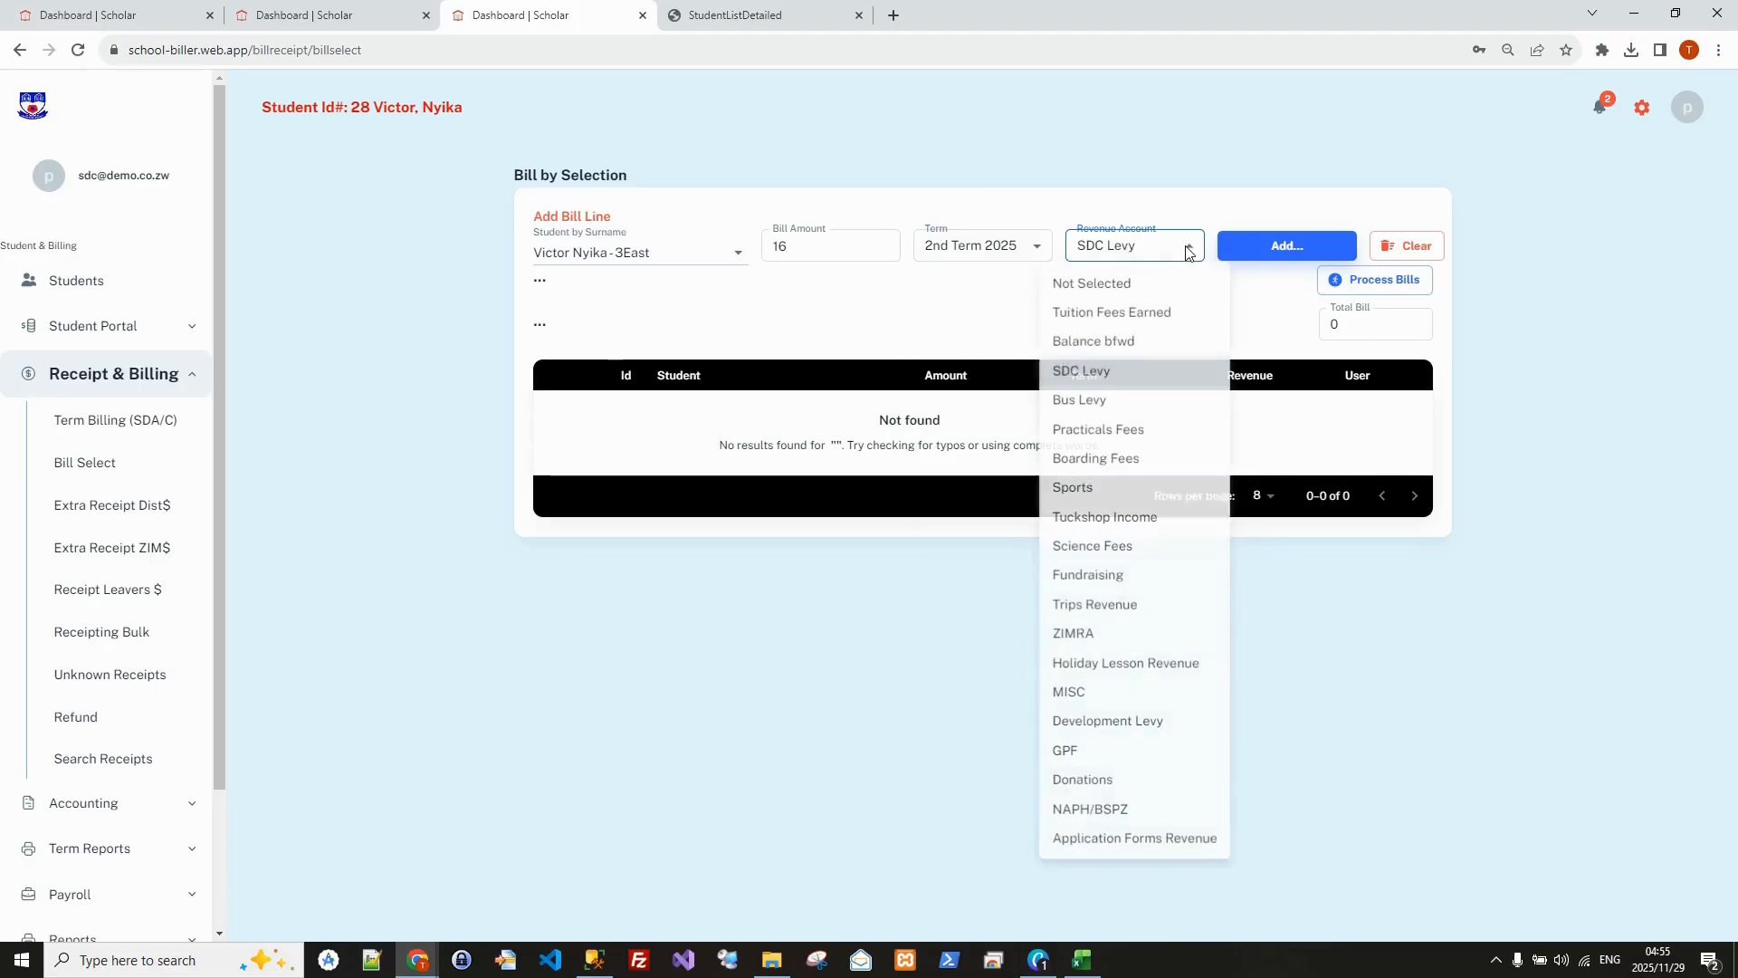
left_click(1076, 344)
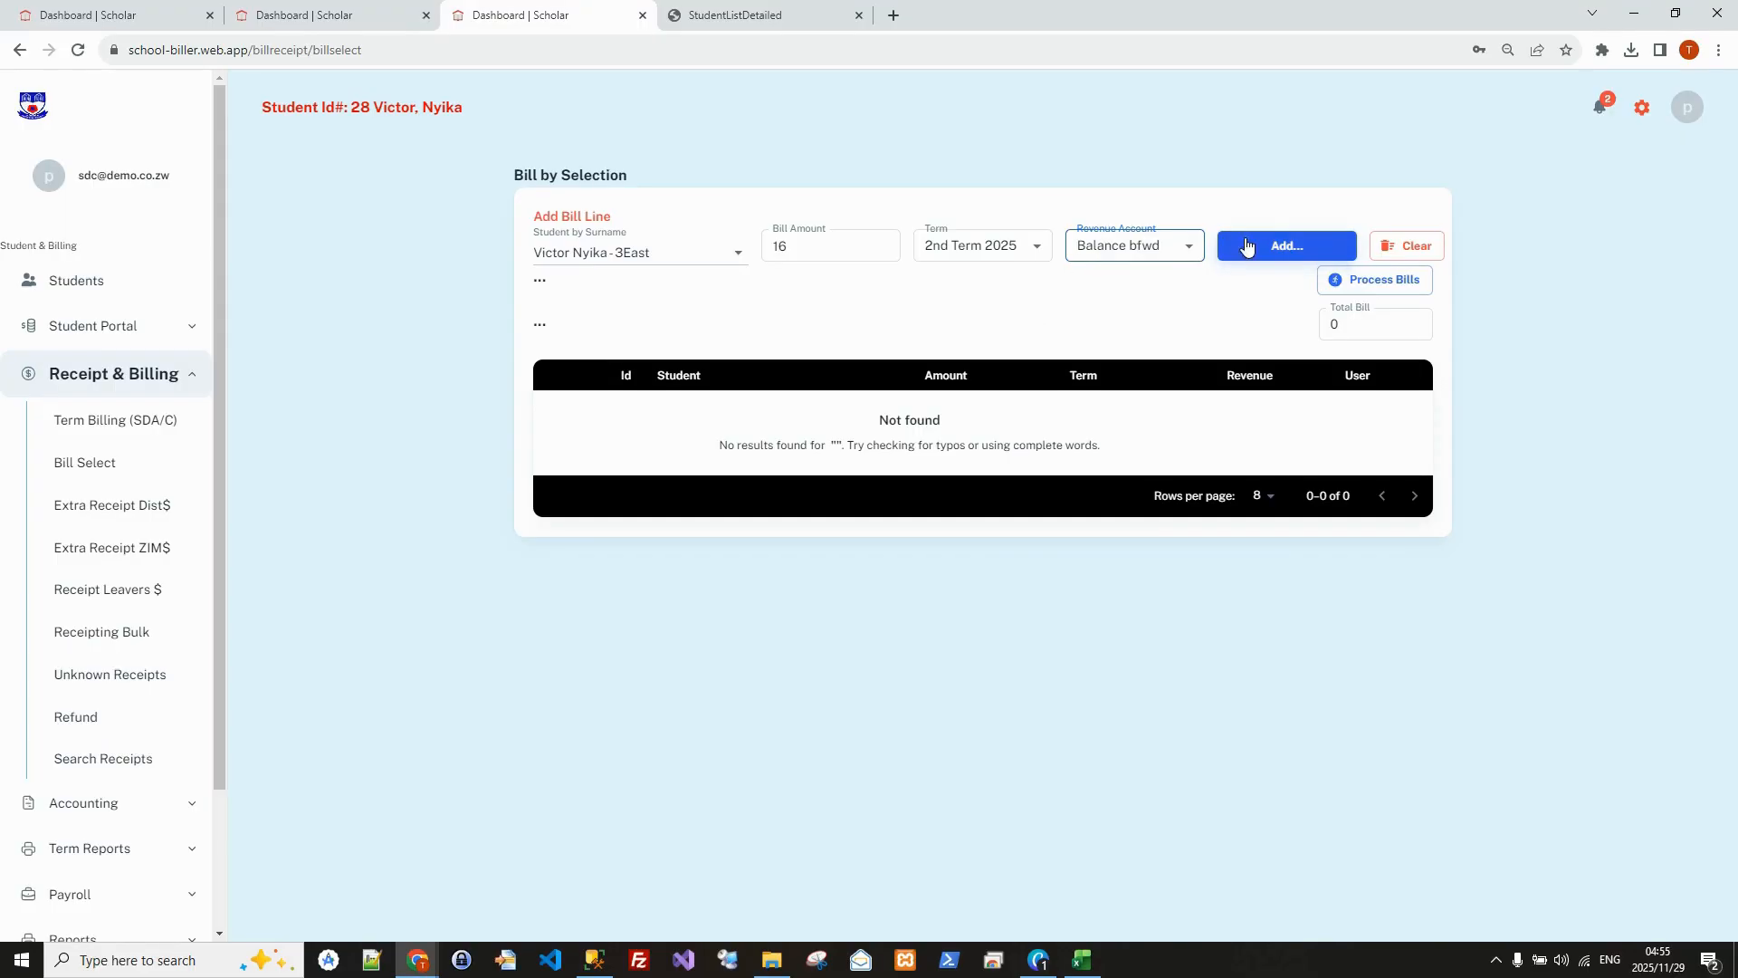
left_click(1283, 251)
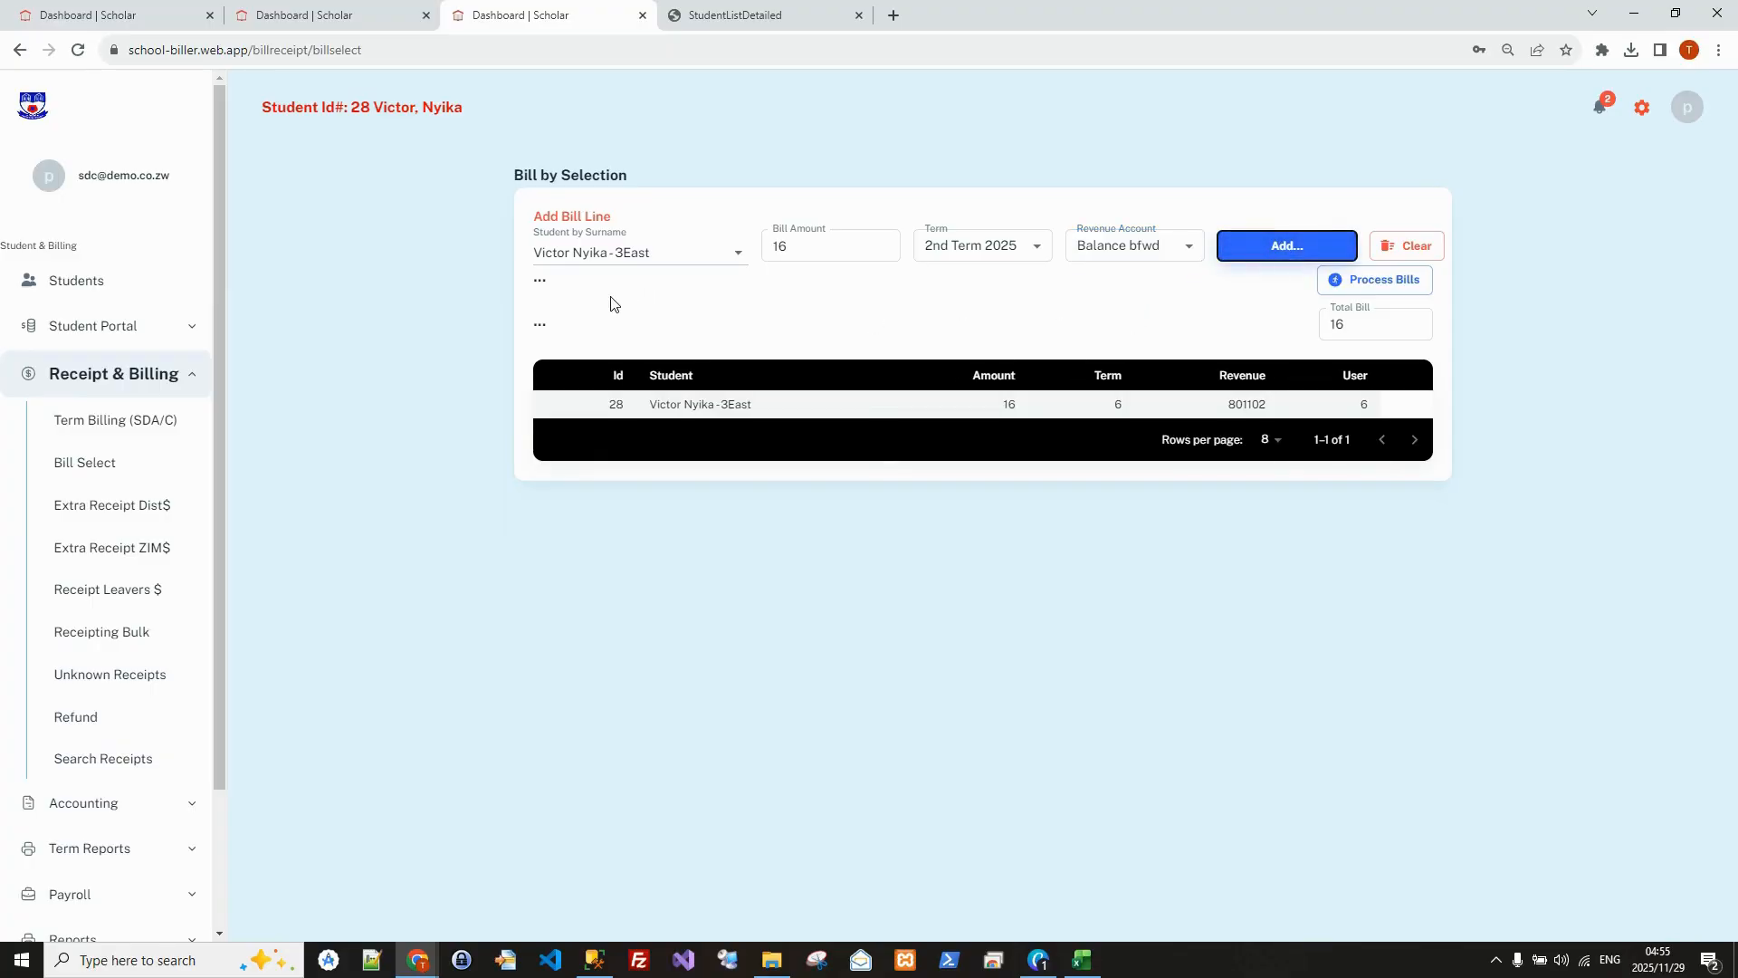
Step: Add a second 2nd Term 2025 Balance bfwd line of 40 for the last billed 3 East day scholar
left_click(1081, 960)
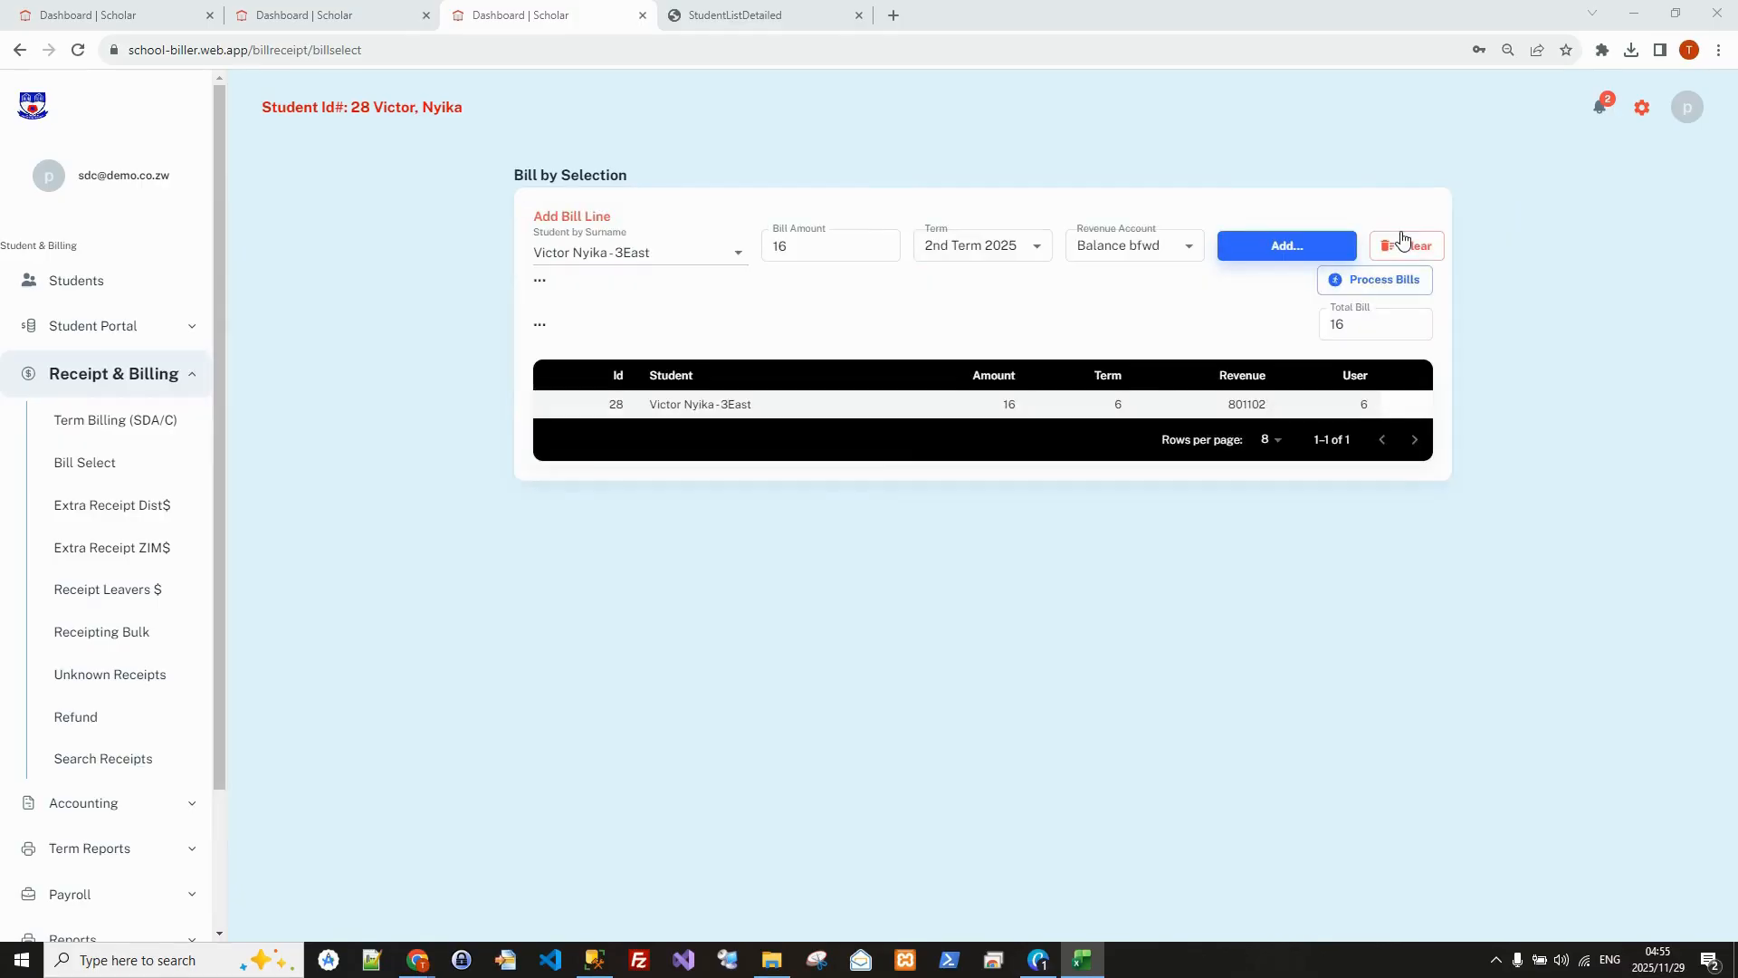
left_click(1408, 224)
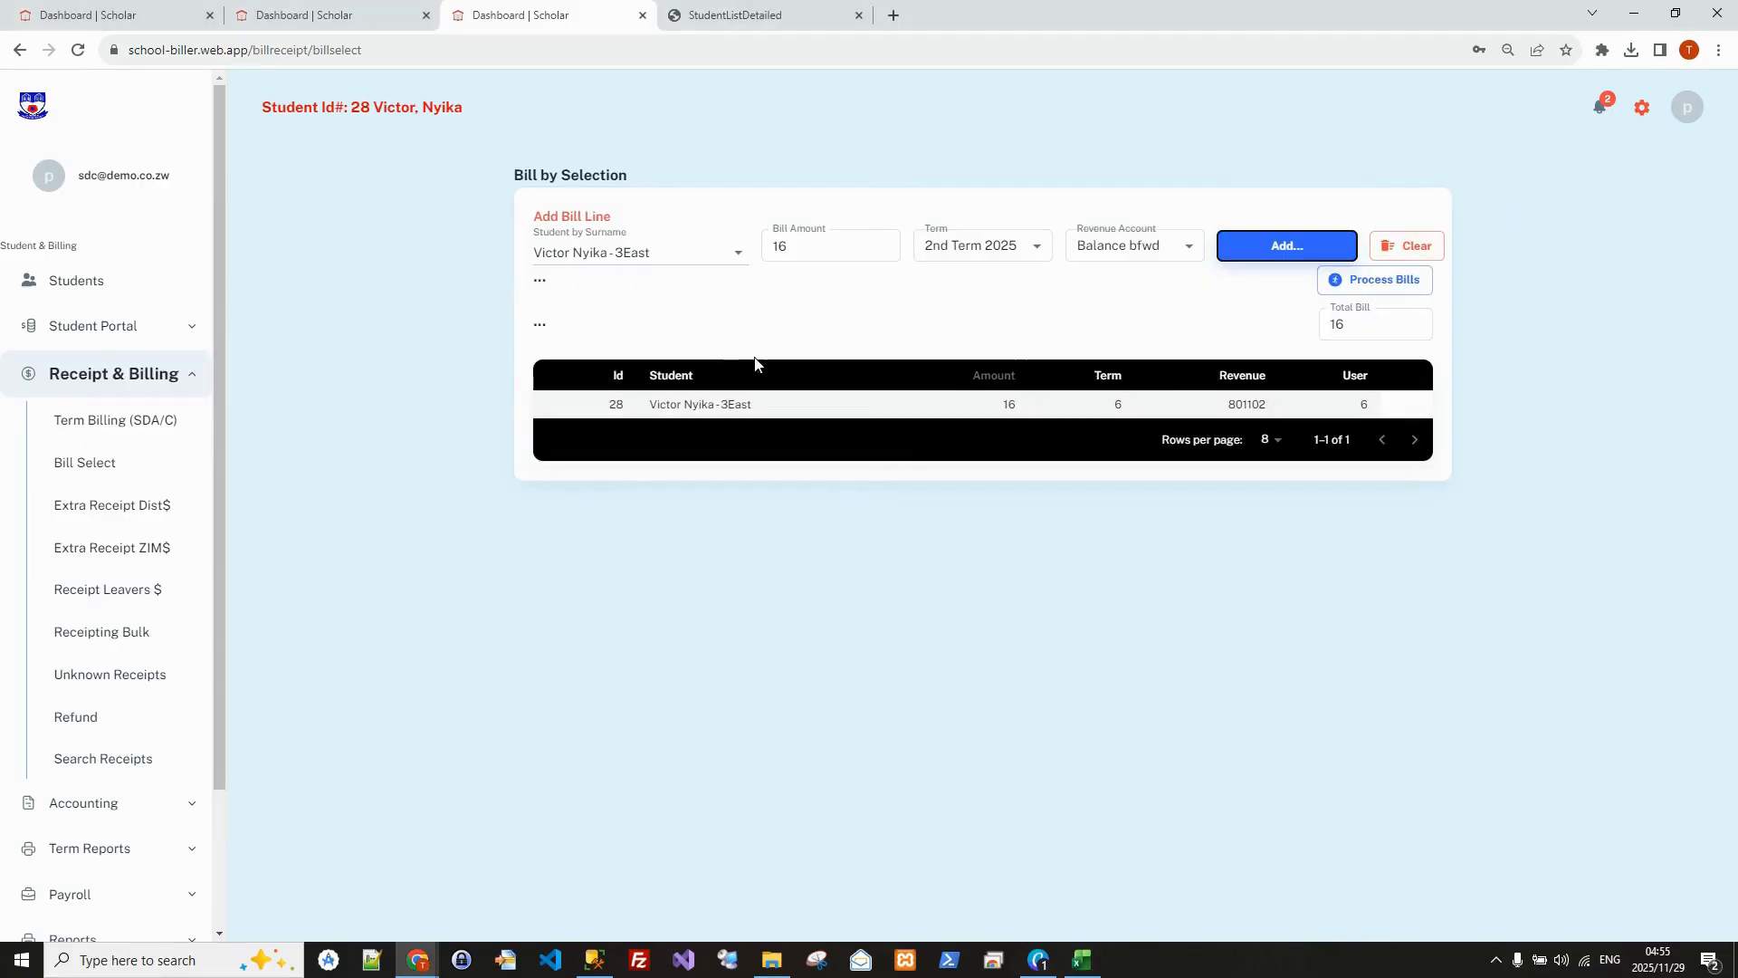
left_click(678, 250)
type("D")
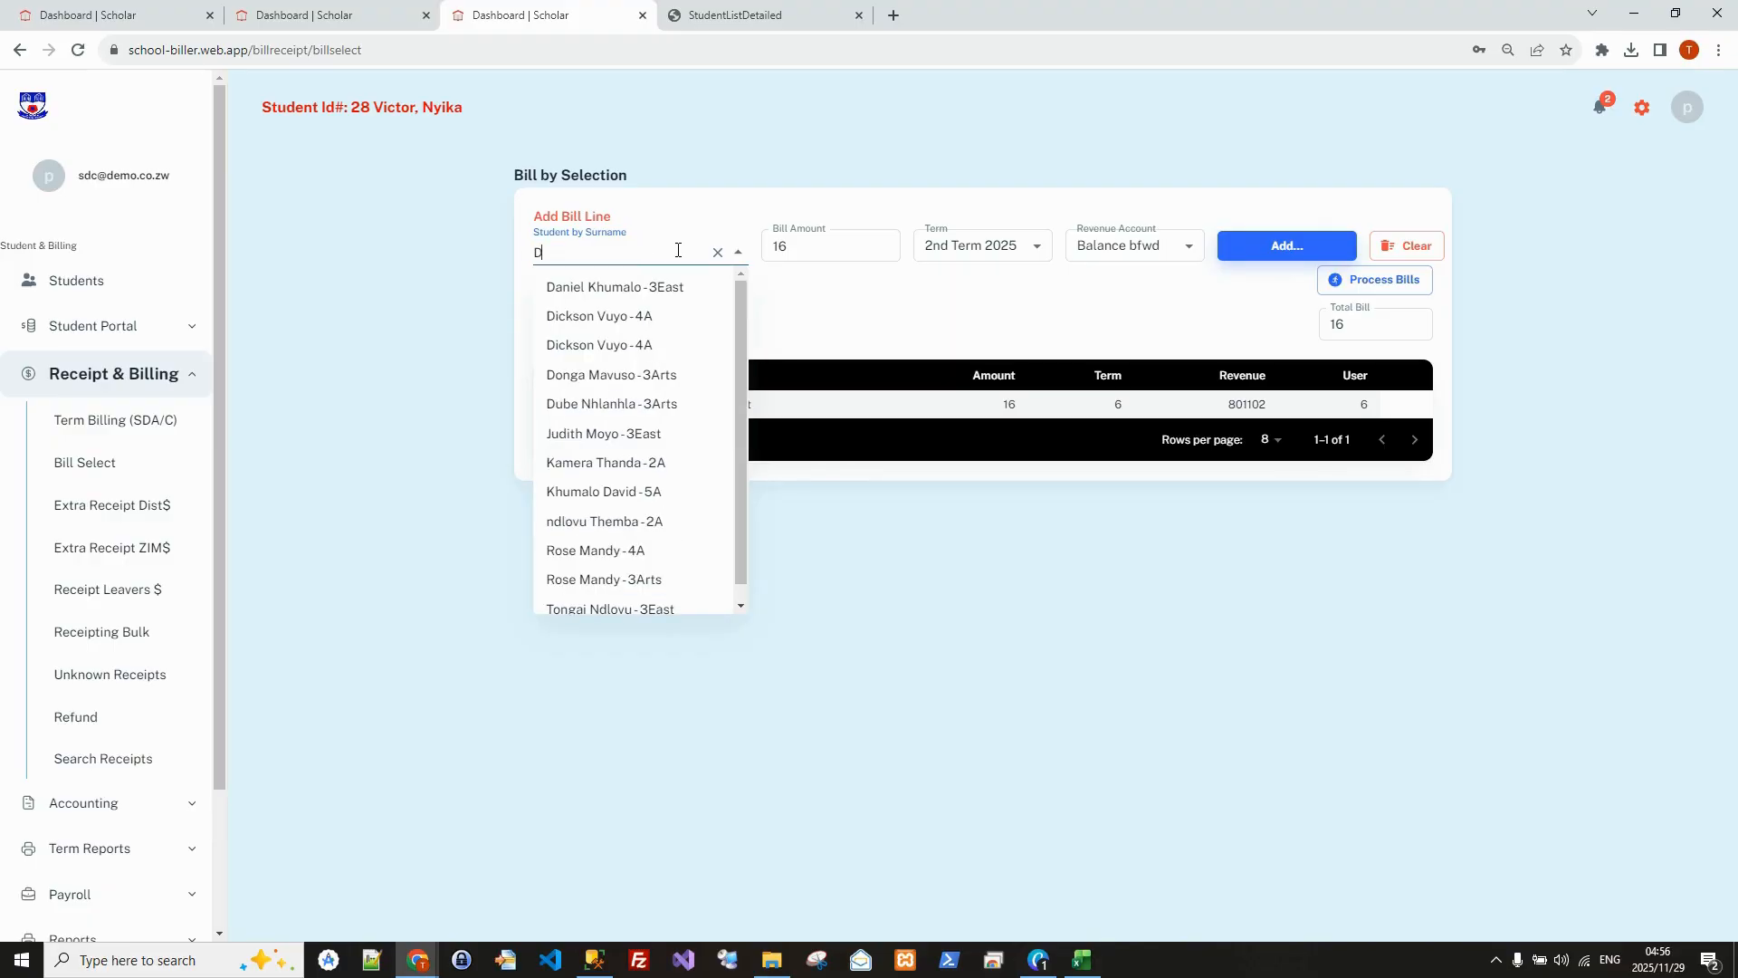
left_click(559, 291)
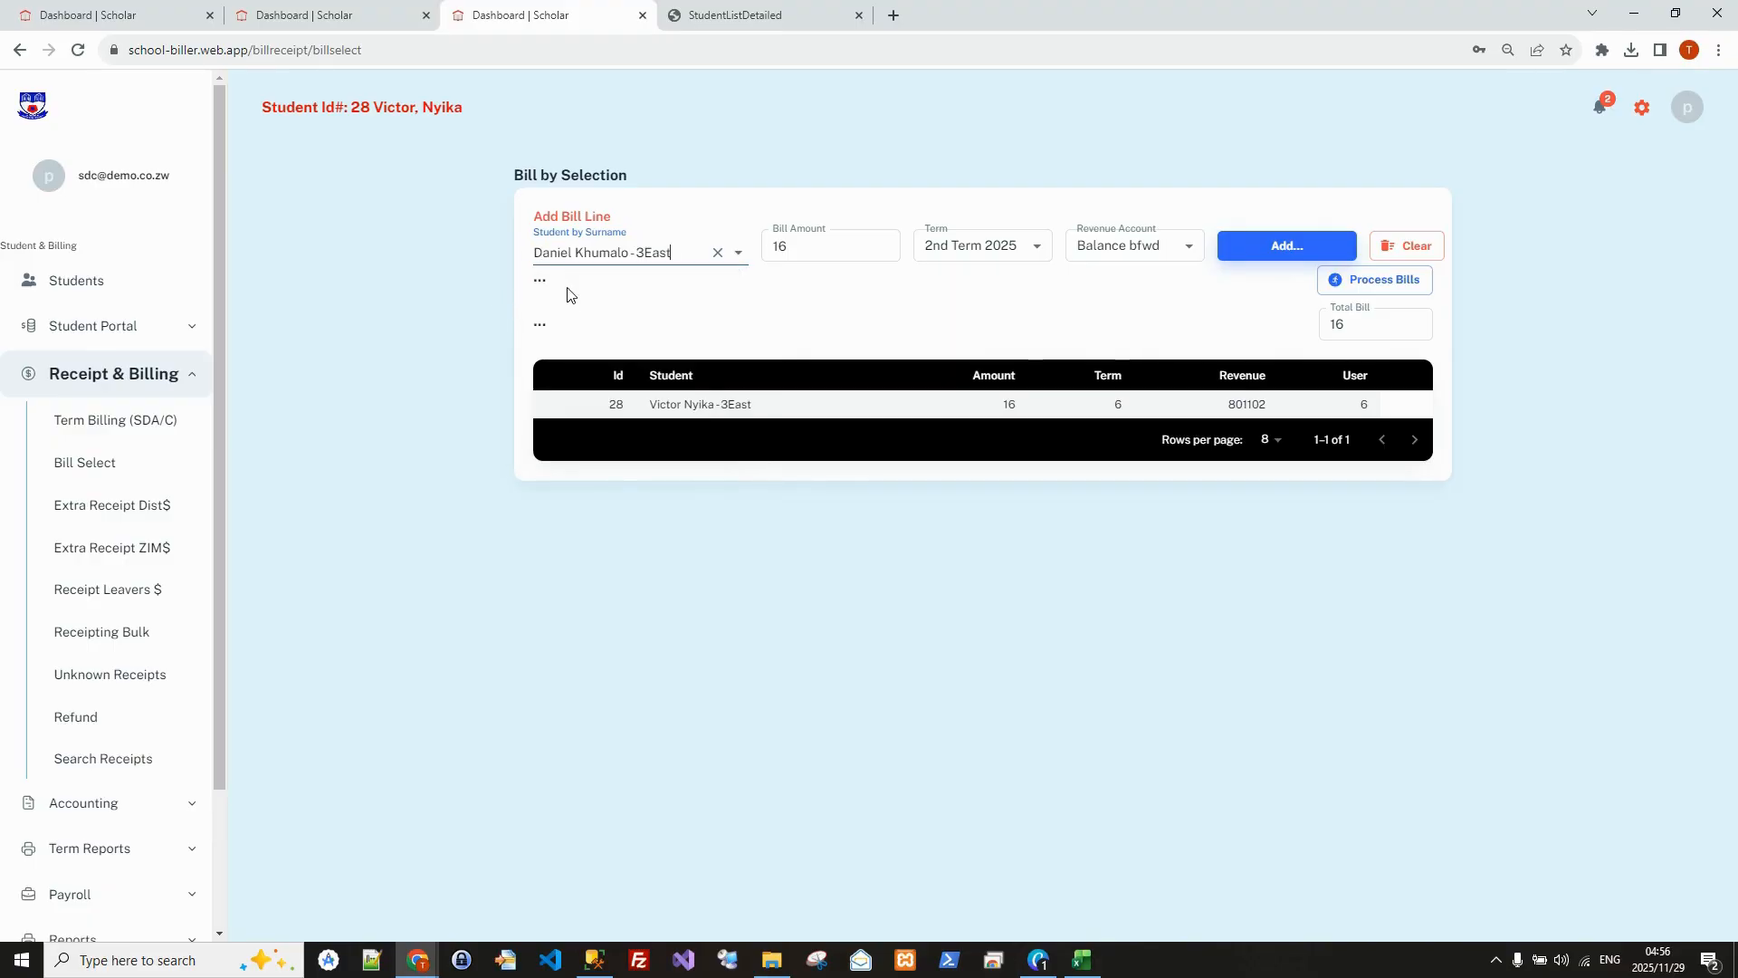
left_click(822, 245)
left_click_drag(822, 246, 761, 247)
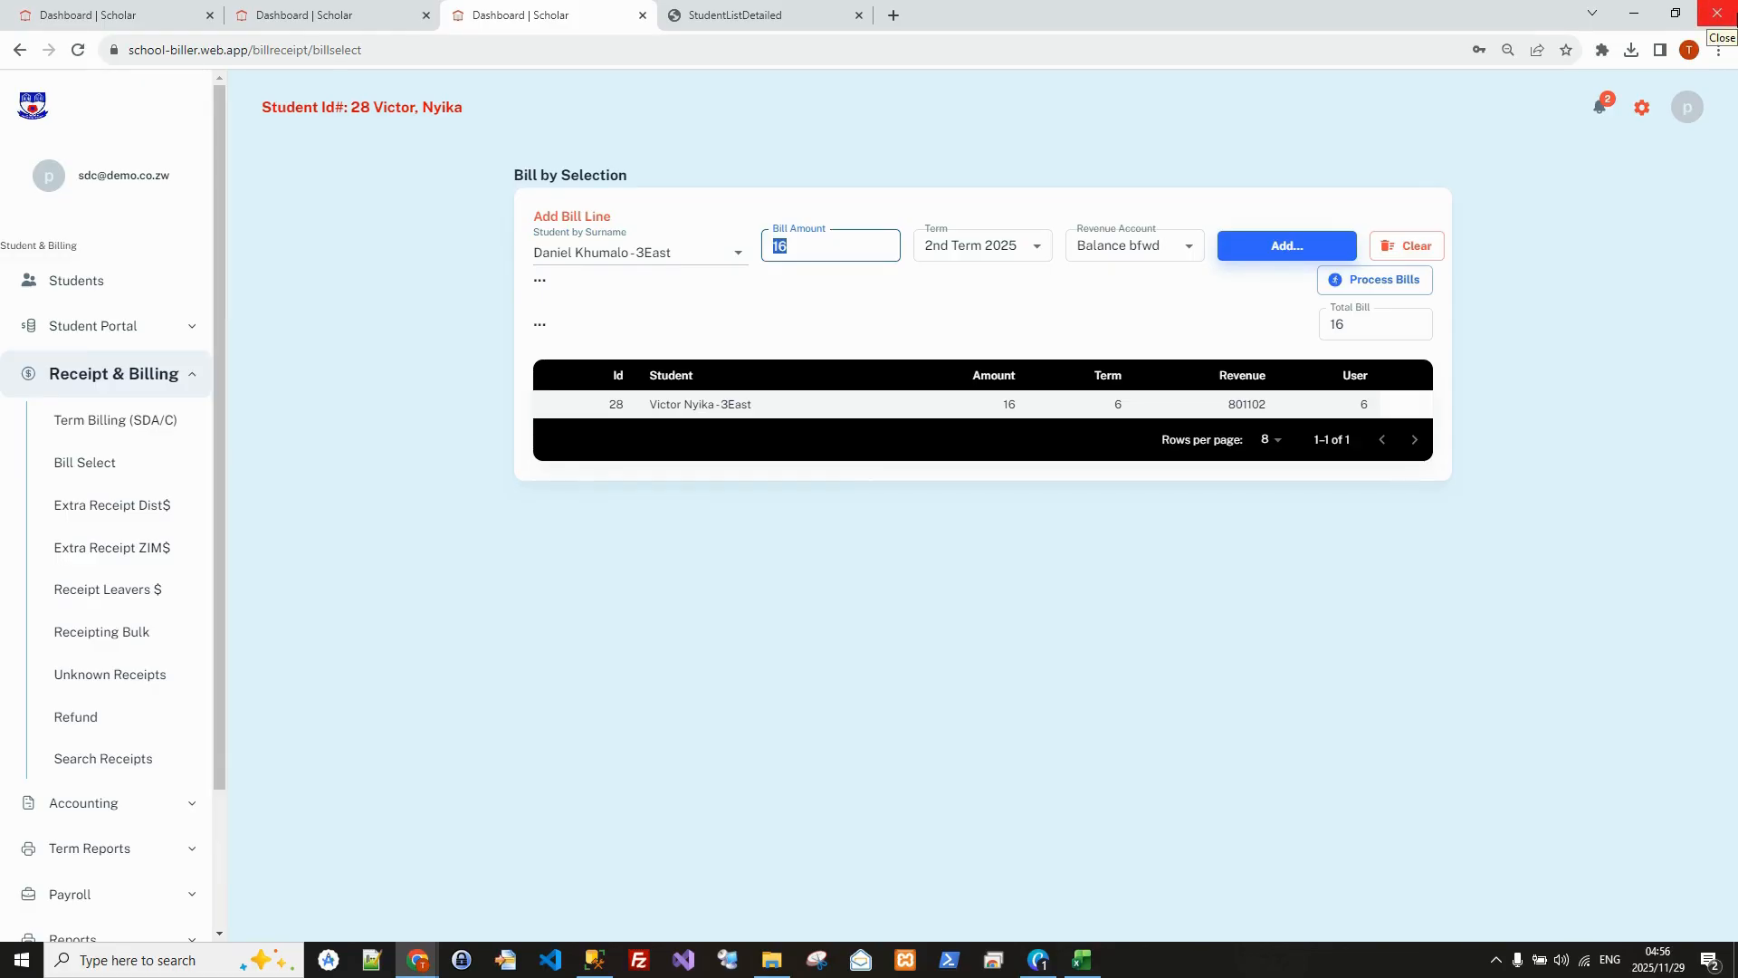
type("60")
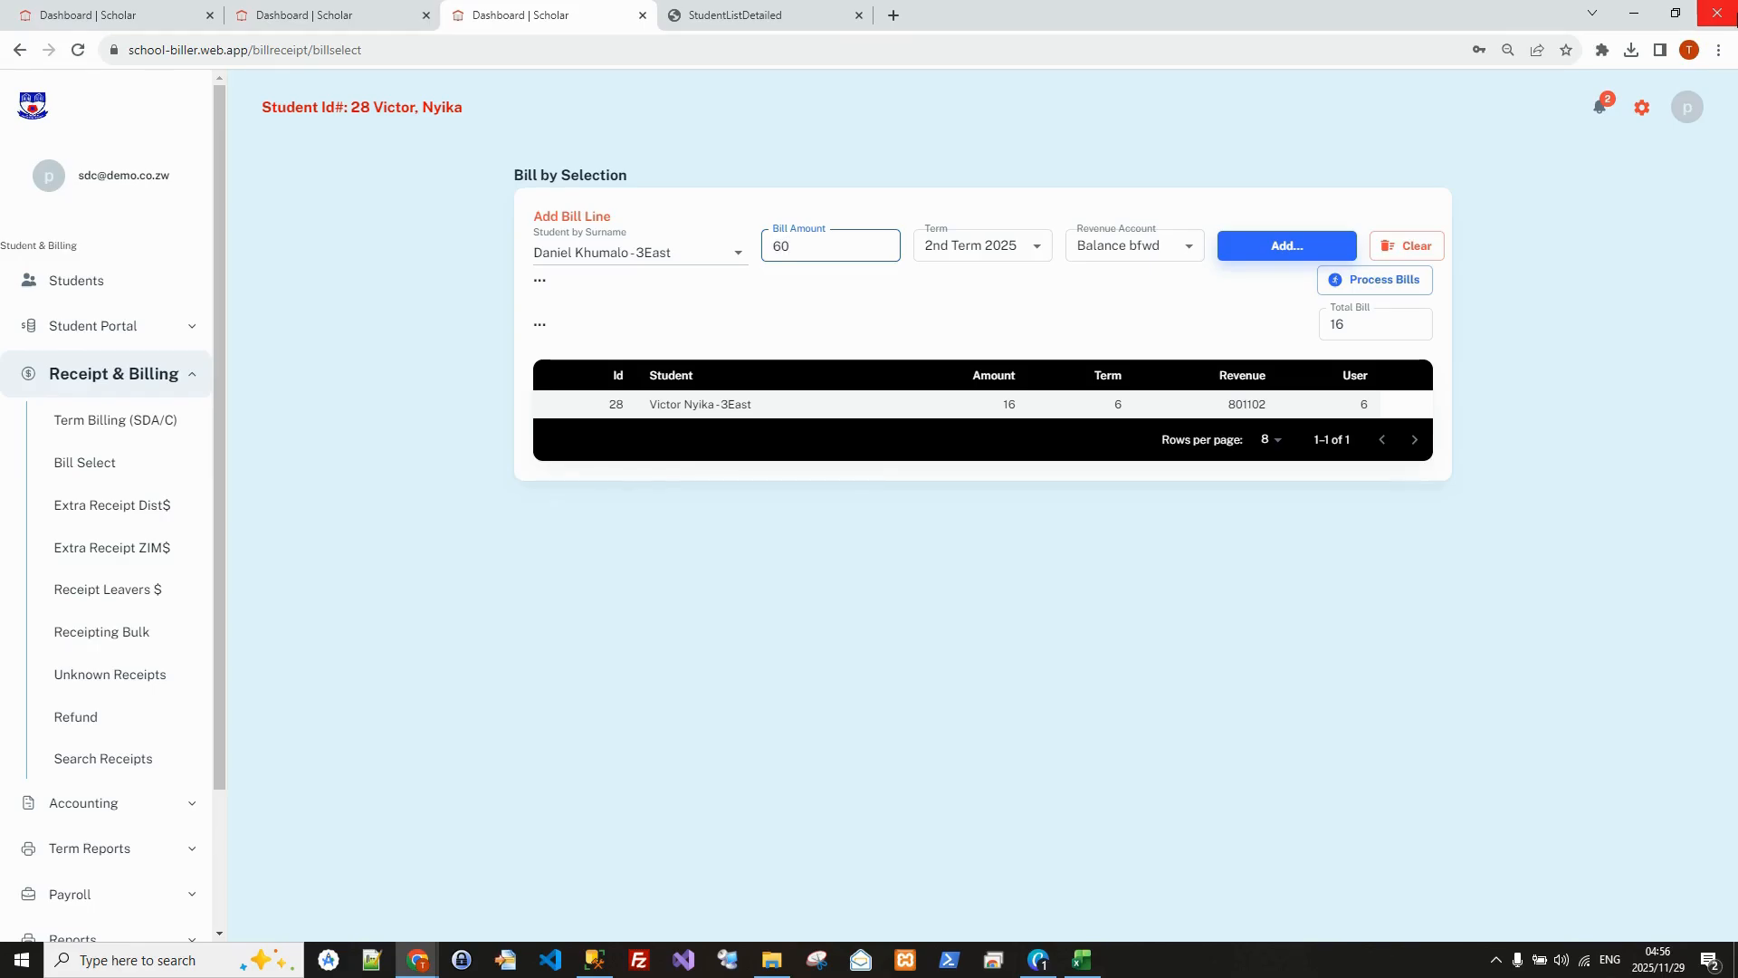
key("BackSpace")
key("BackSpace")
type("40")
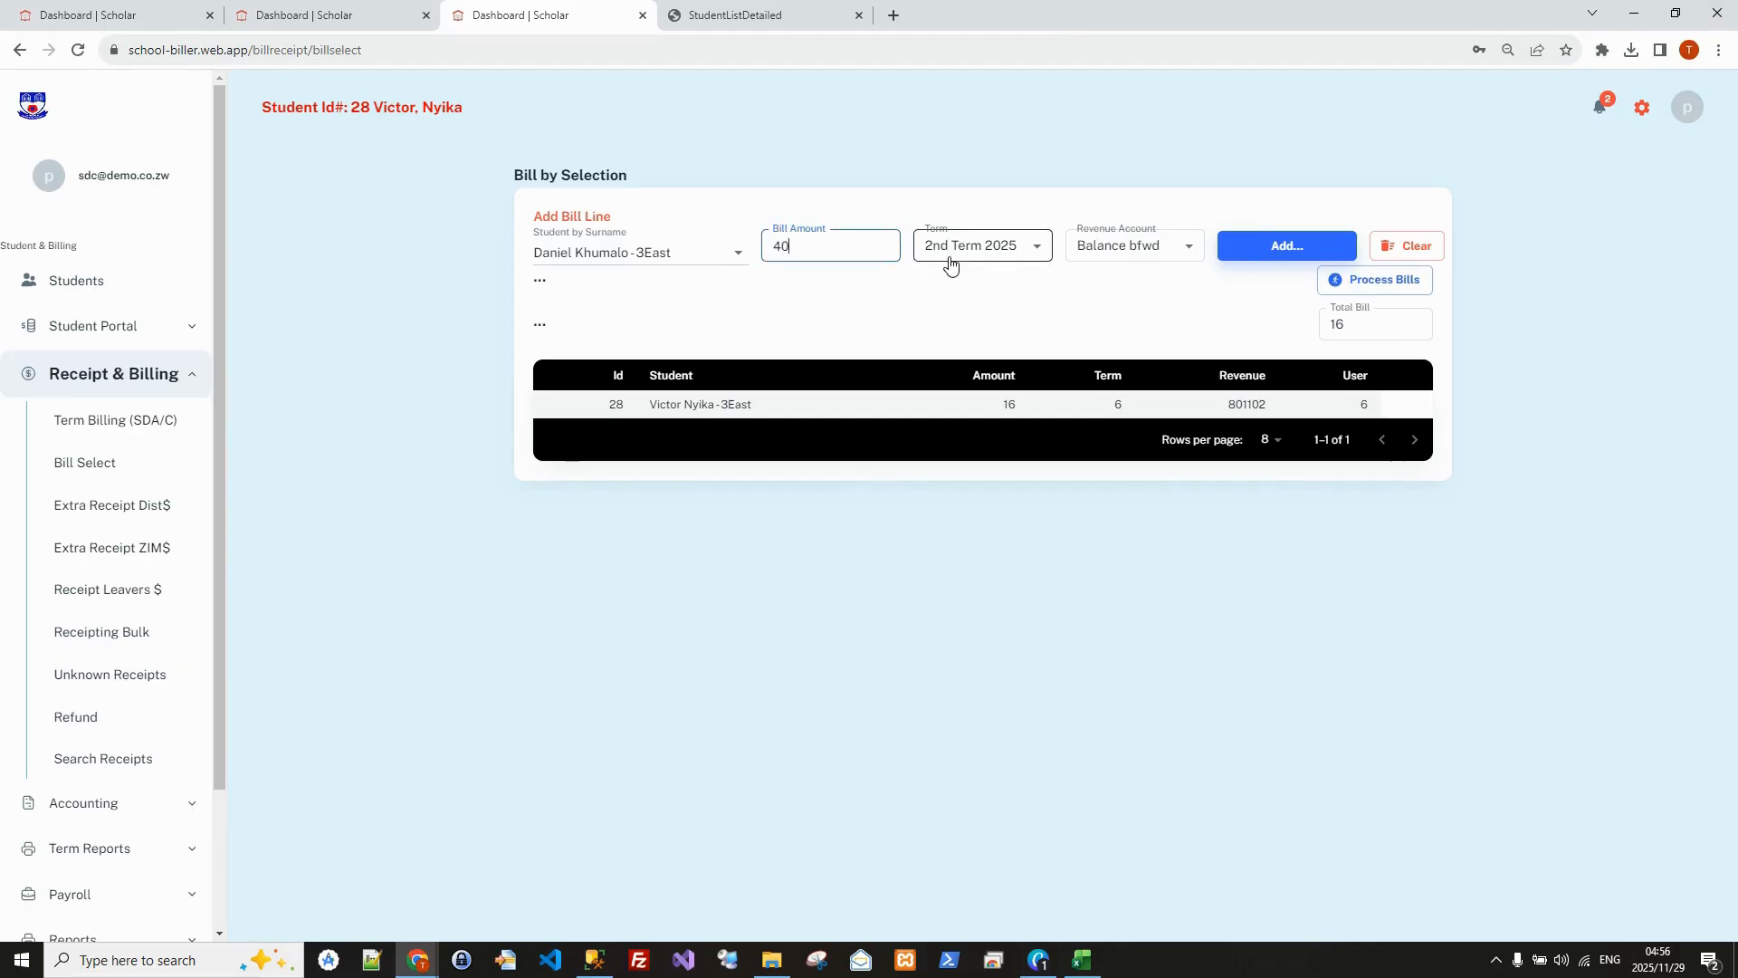
left_click(1284, 258)
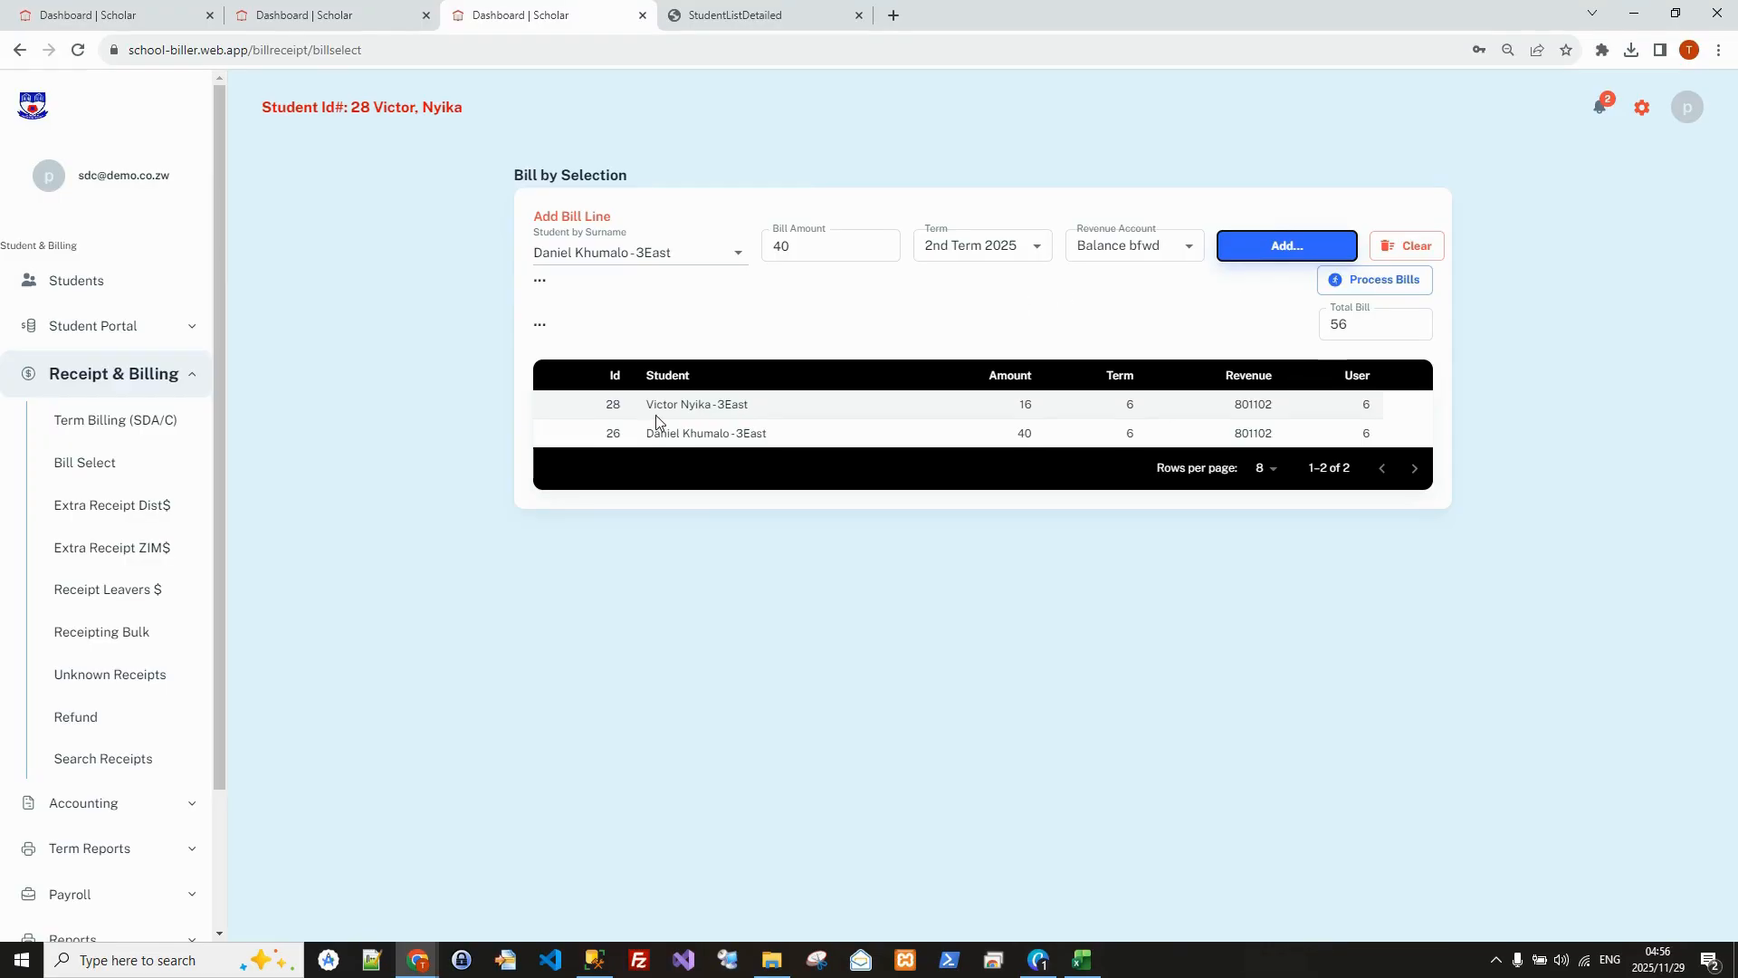
Step: Process both selected bills and open the SDA Account of the student billed 16 to check the posting
left_click(1390, 282)
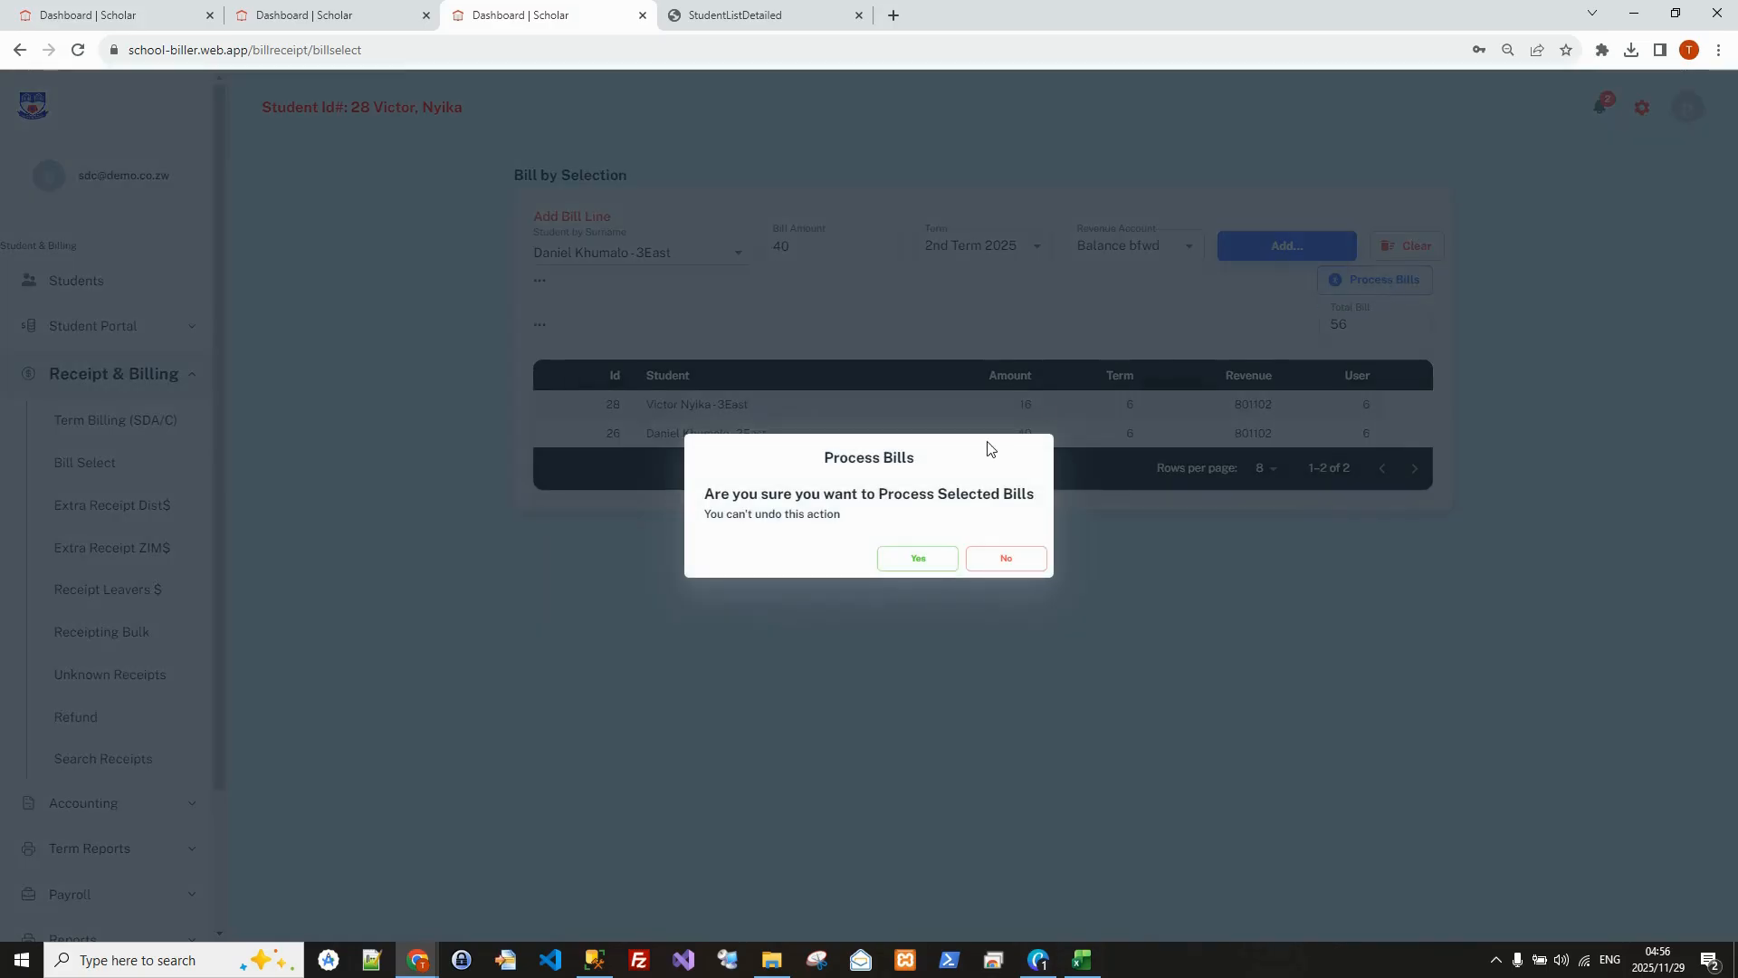
left_click(926, 559)
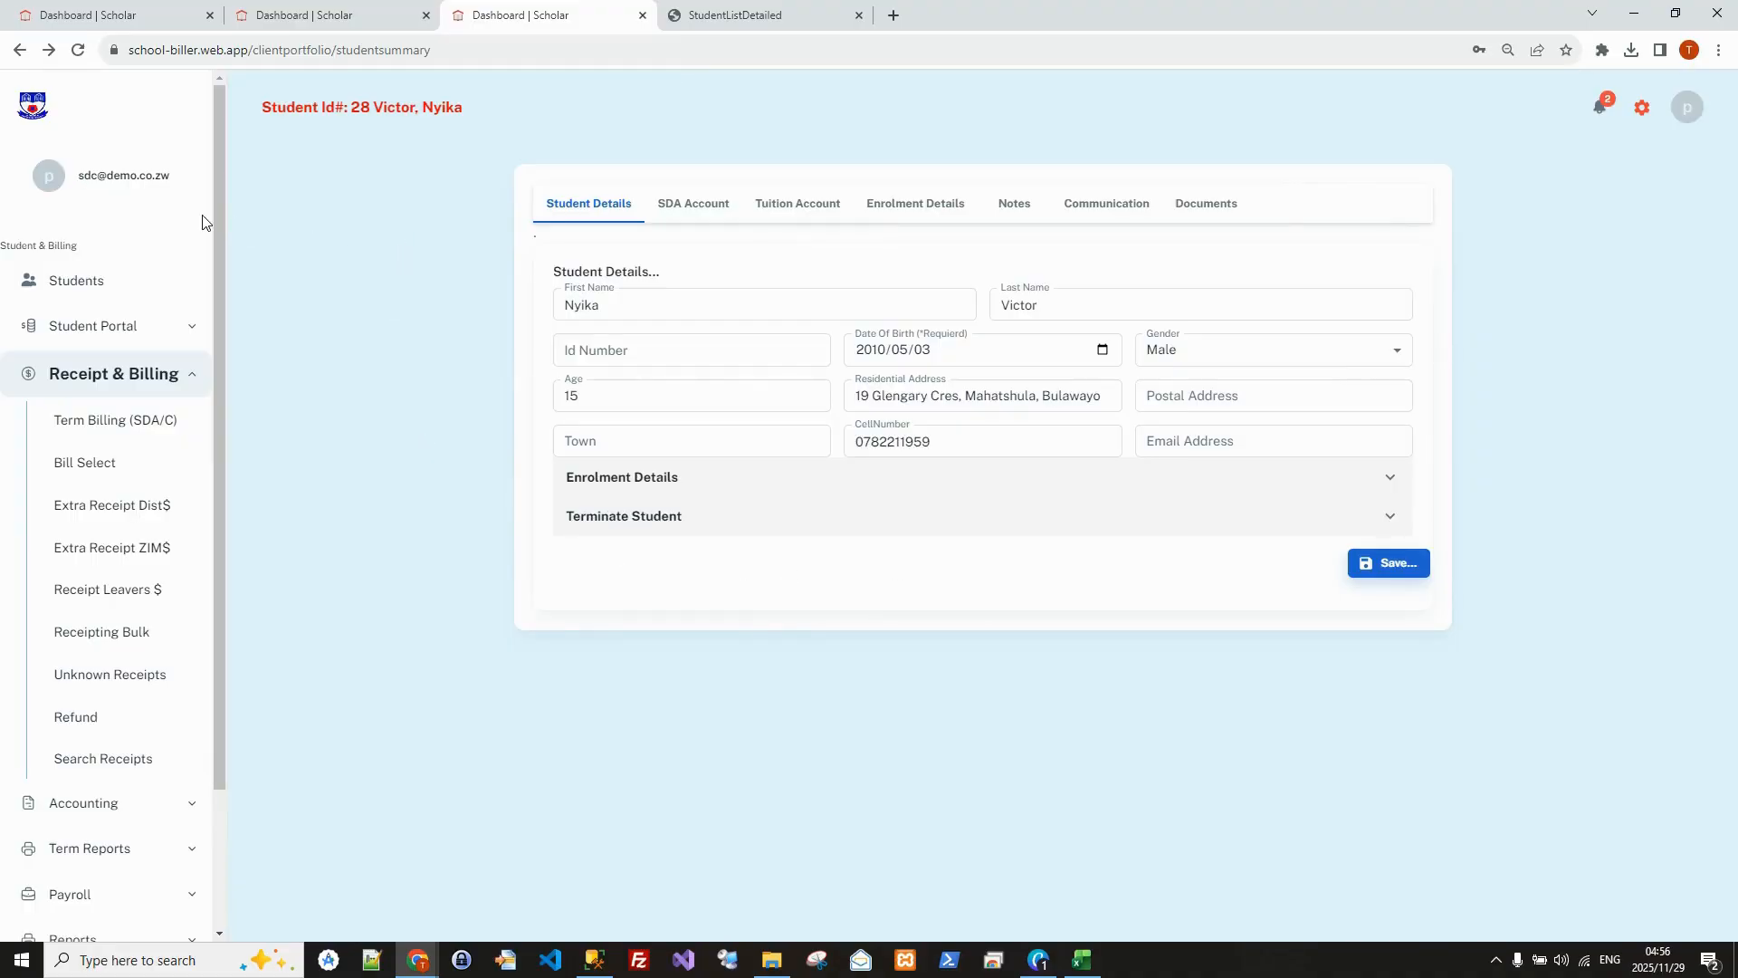
left_click(105, 283)
left_click(575, 228)
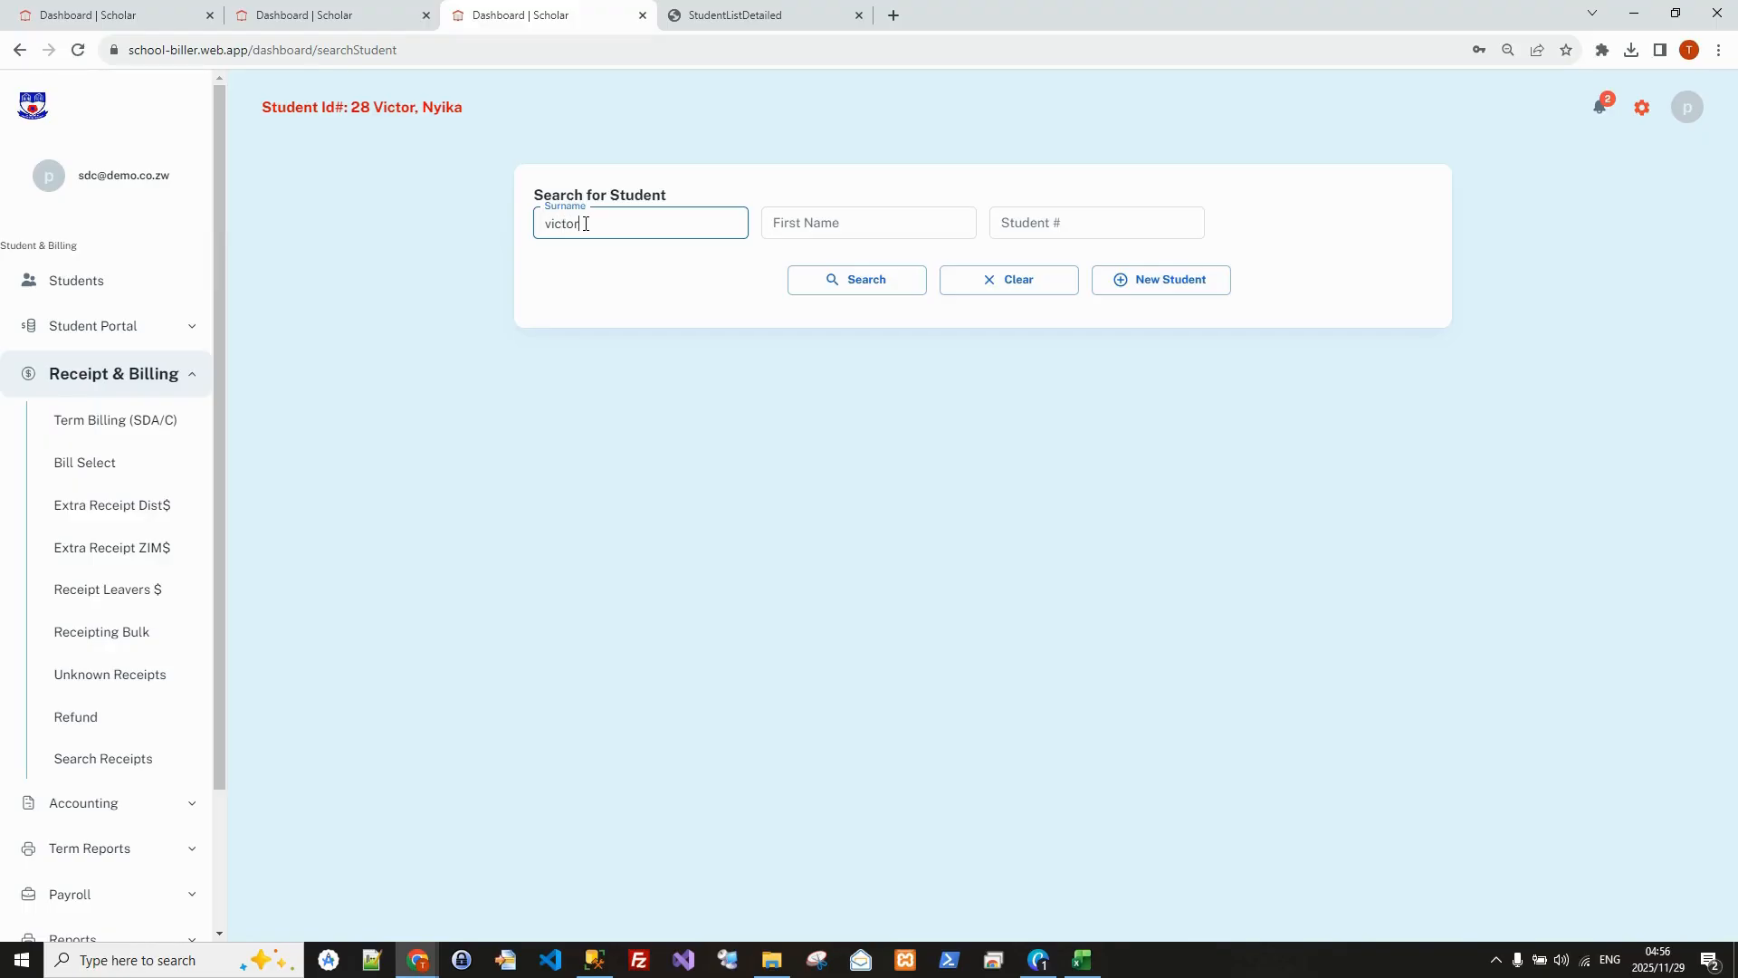
left_click(882, 276)
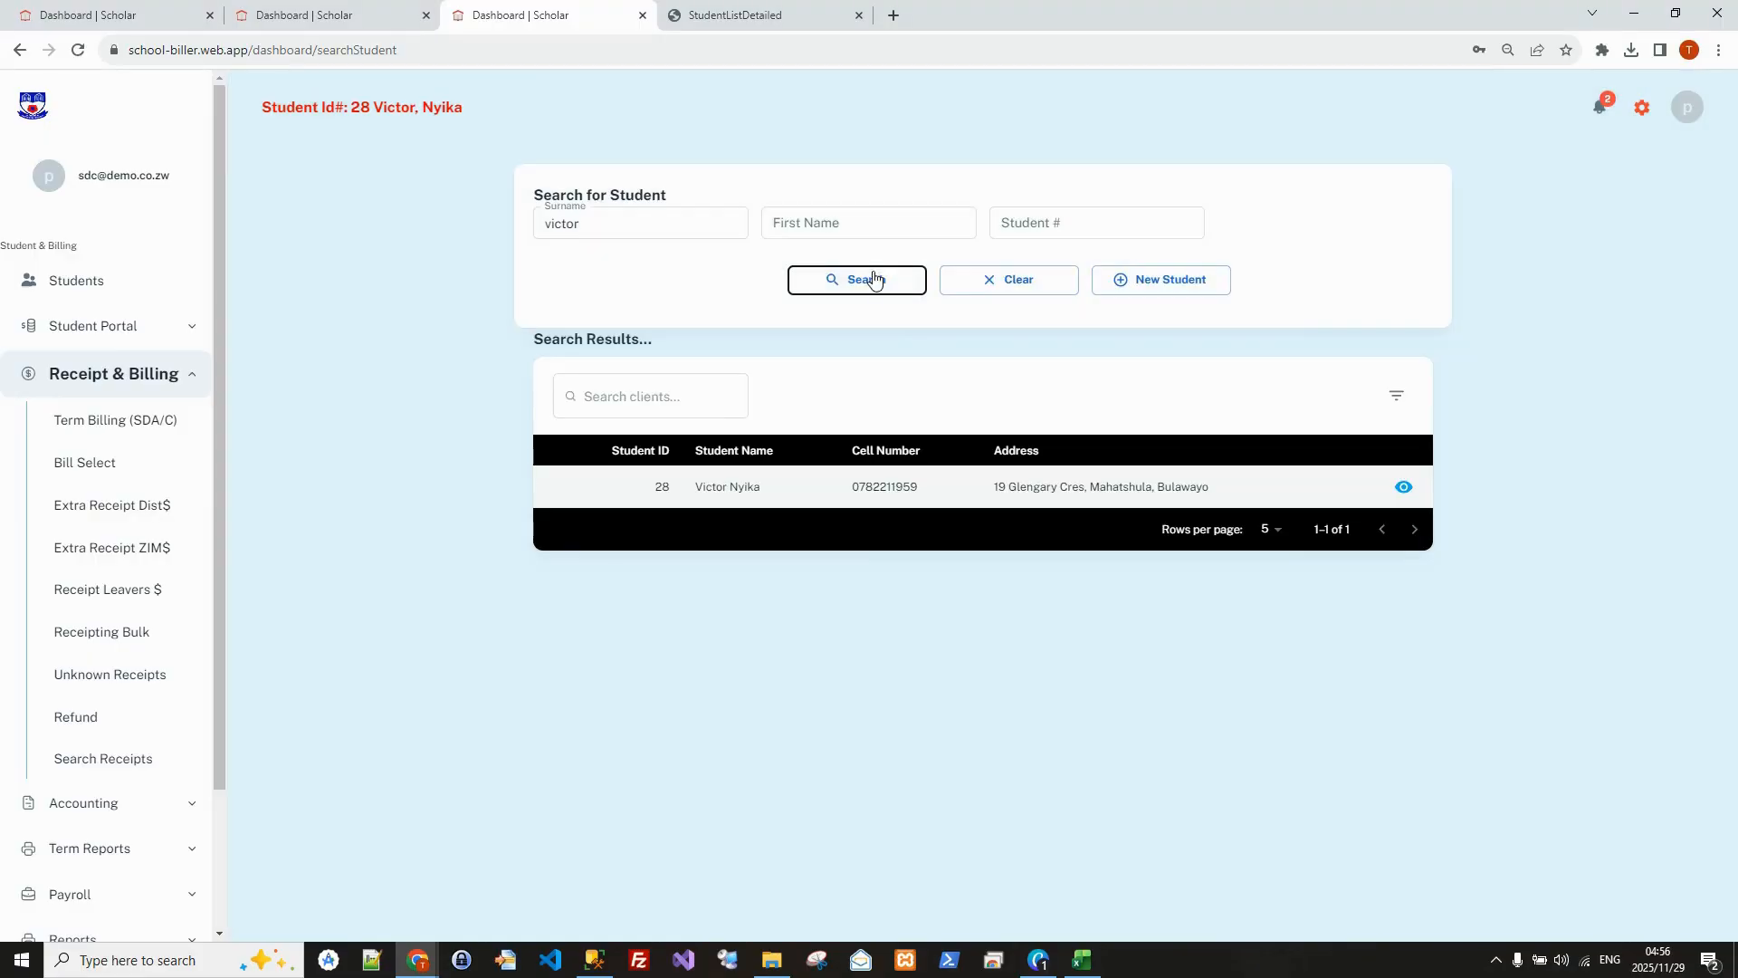
left_click(1403, 486)
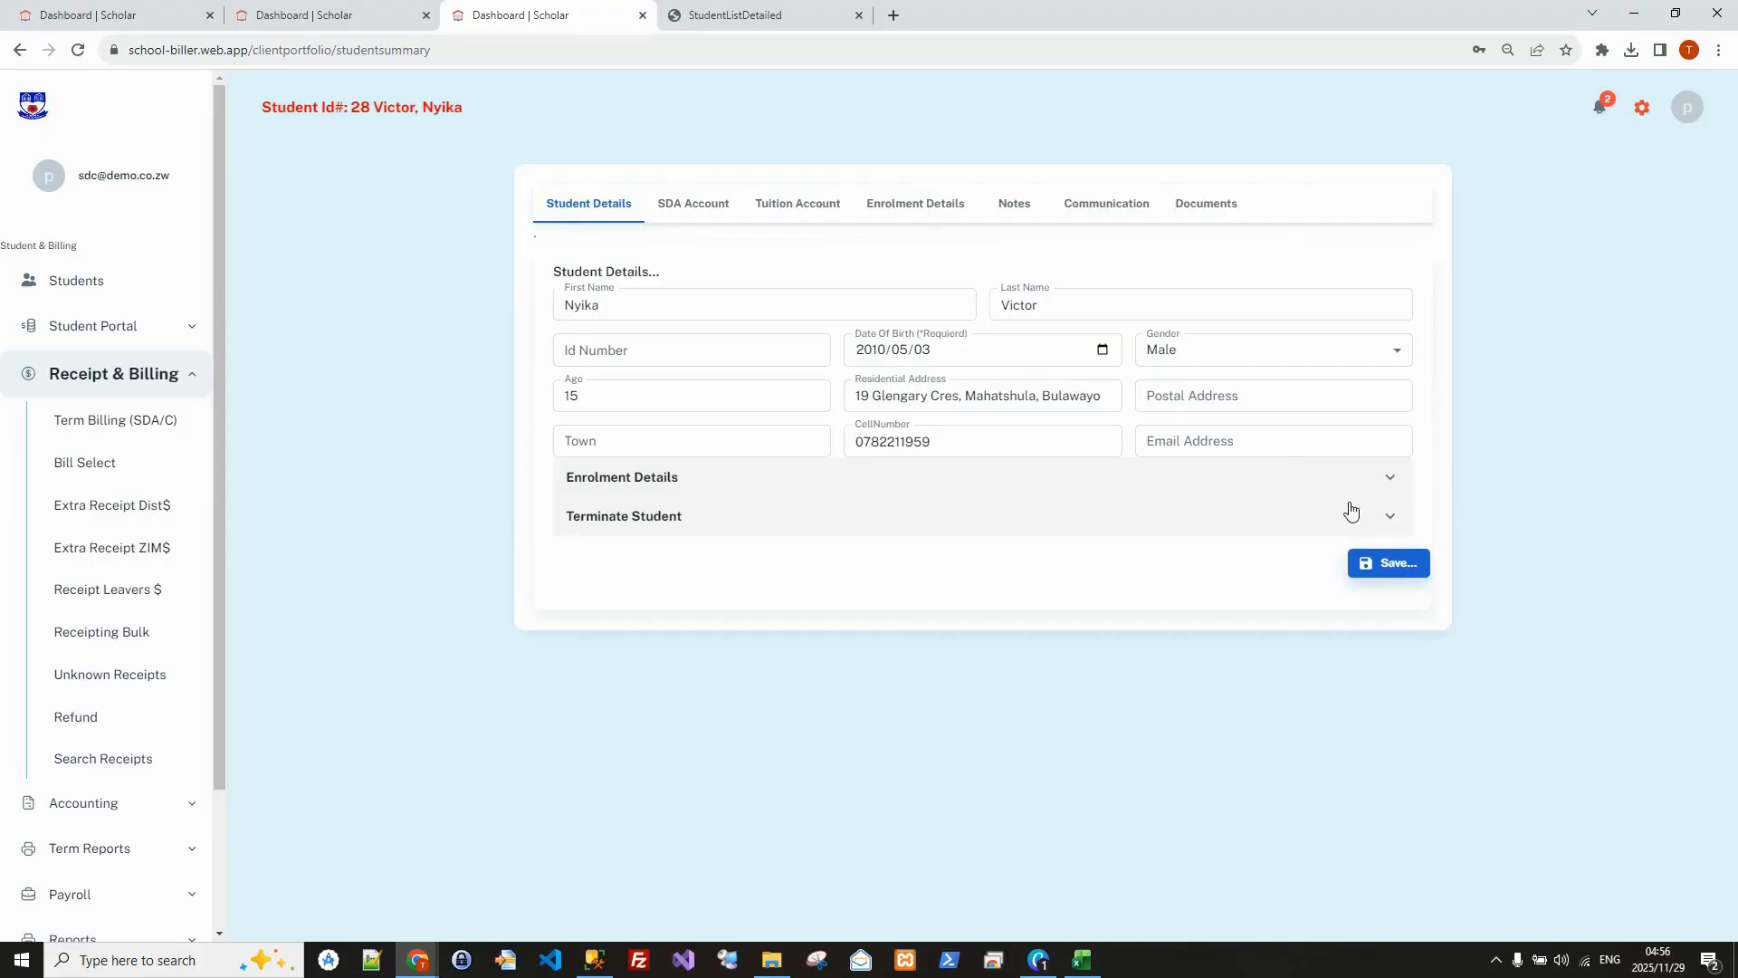
left_click(692, 203)
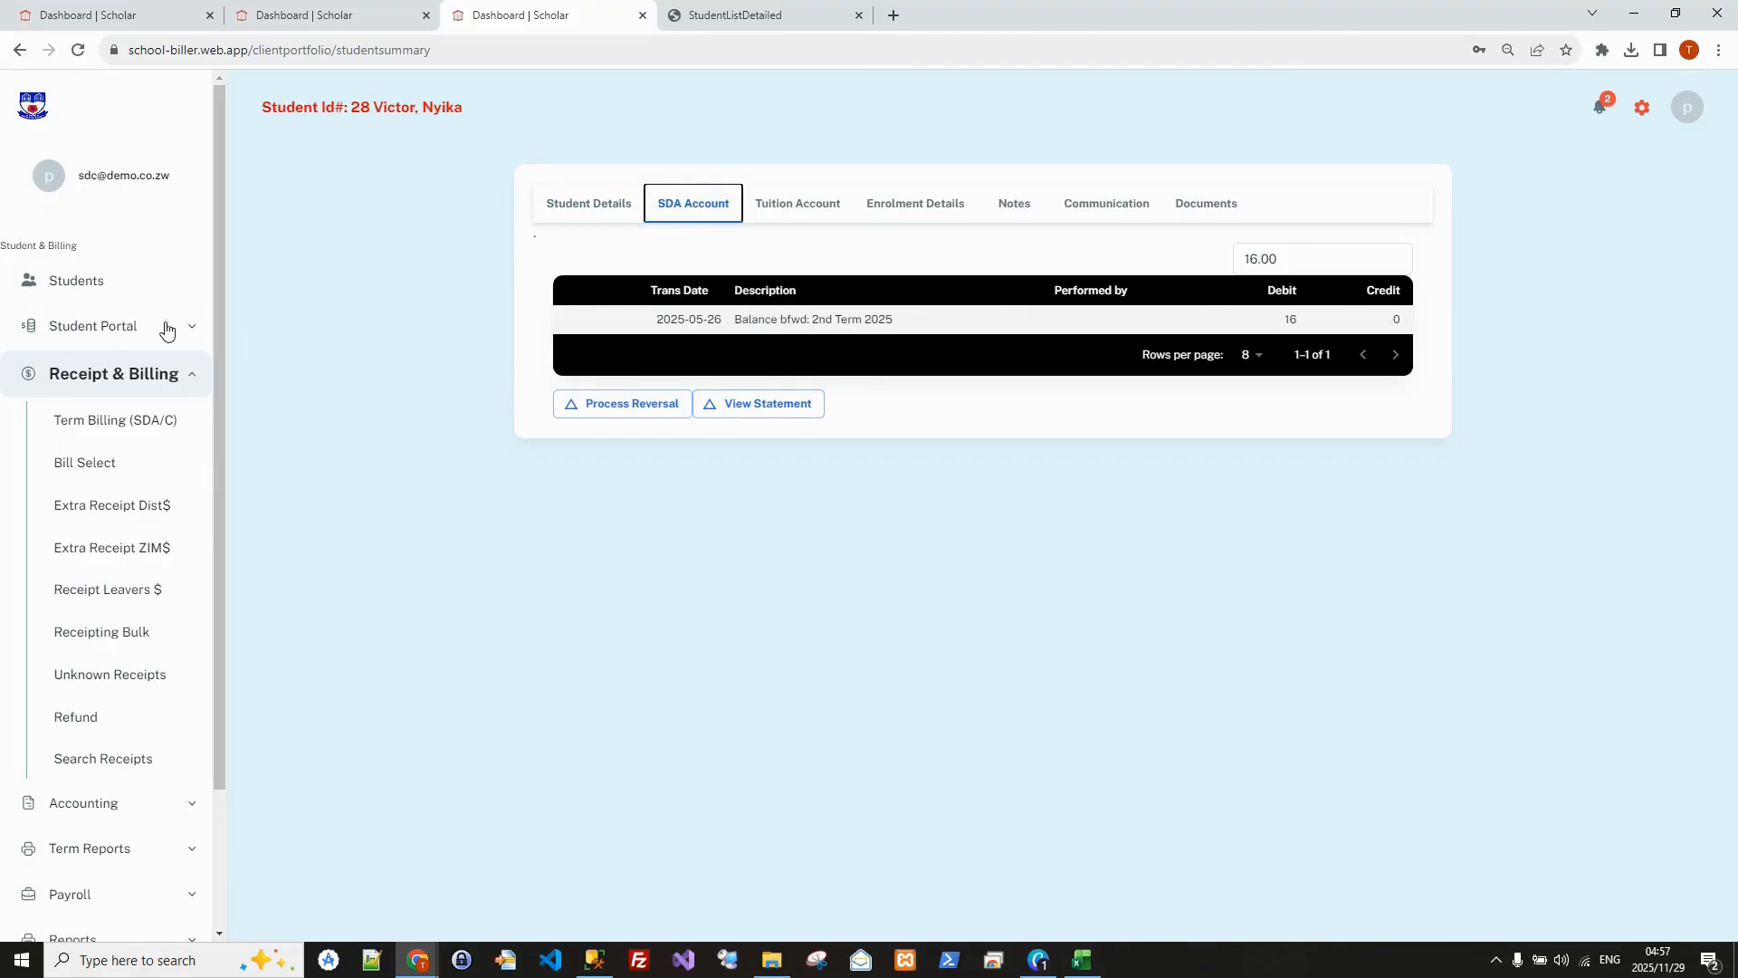
Step: Search for the student billed the 40 balance brought forward and open their SDA Account to check the posting
left_click(96, 284)
left_click(636, 222)
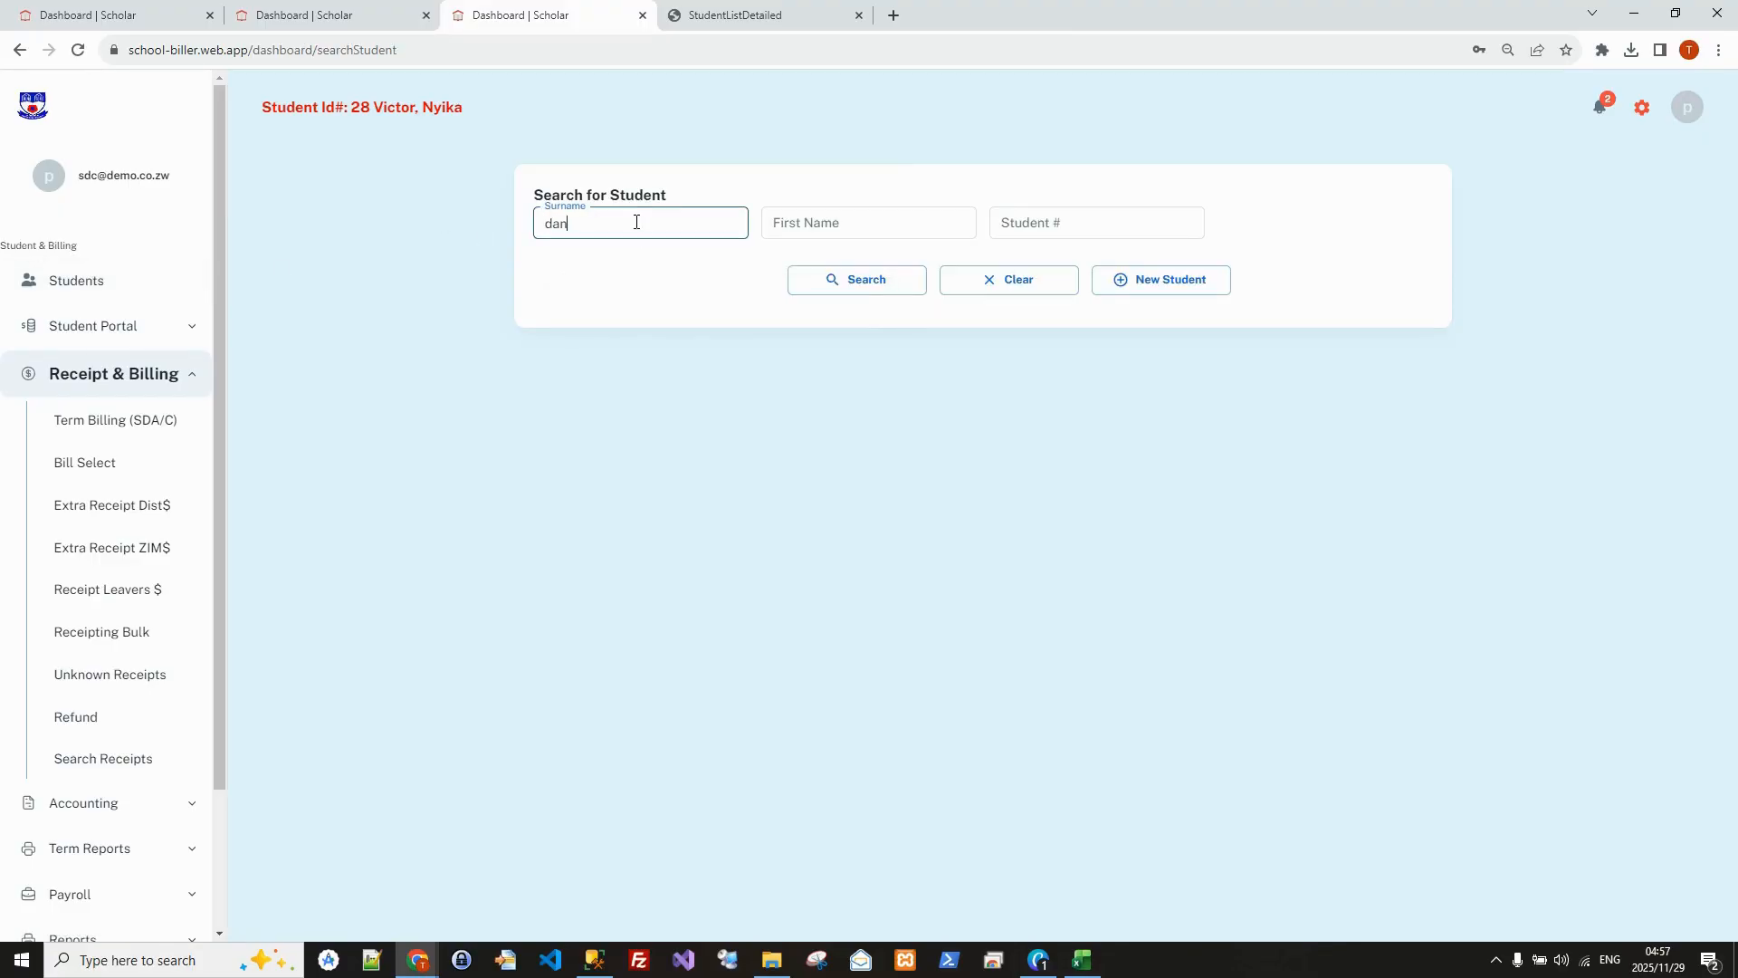
left_click(865, 283)
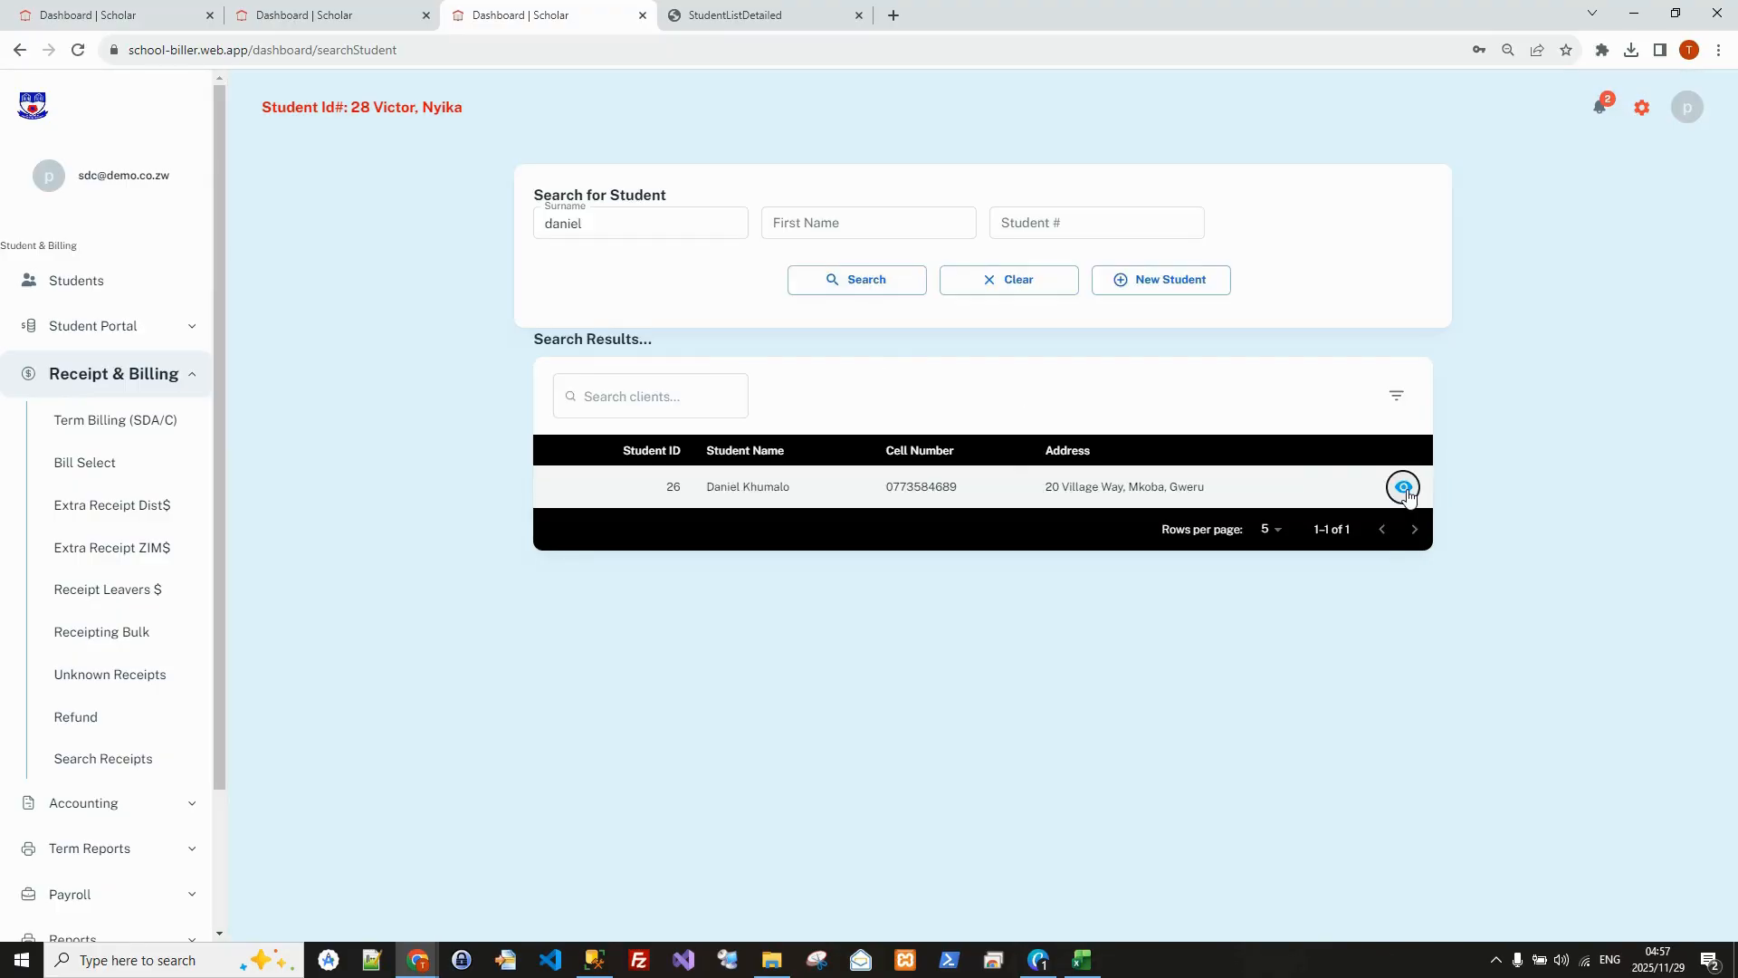
left_click(1403, 486)
left_click(678, 203)
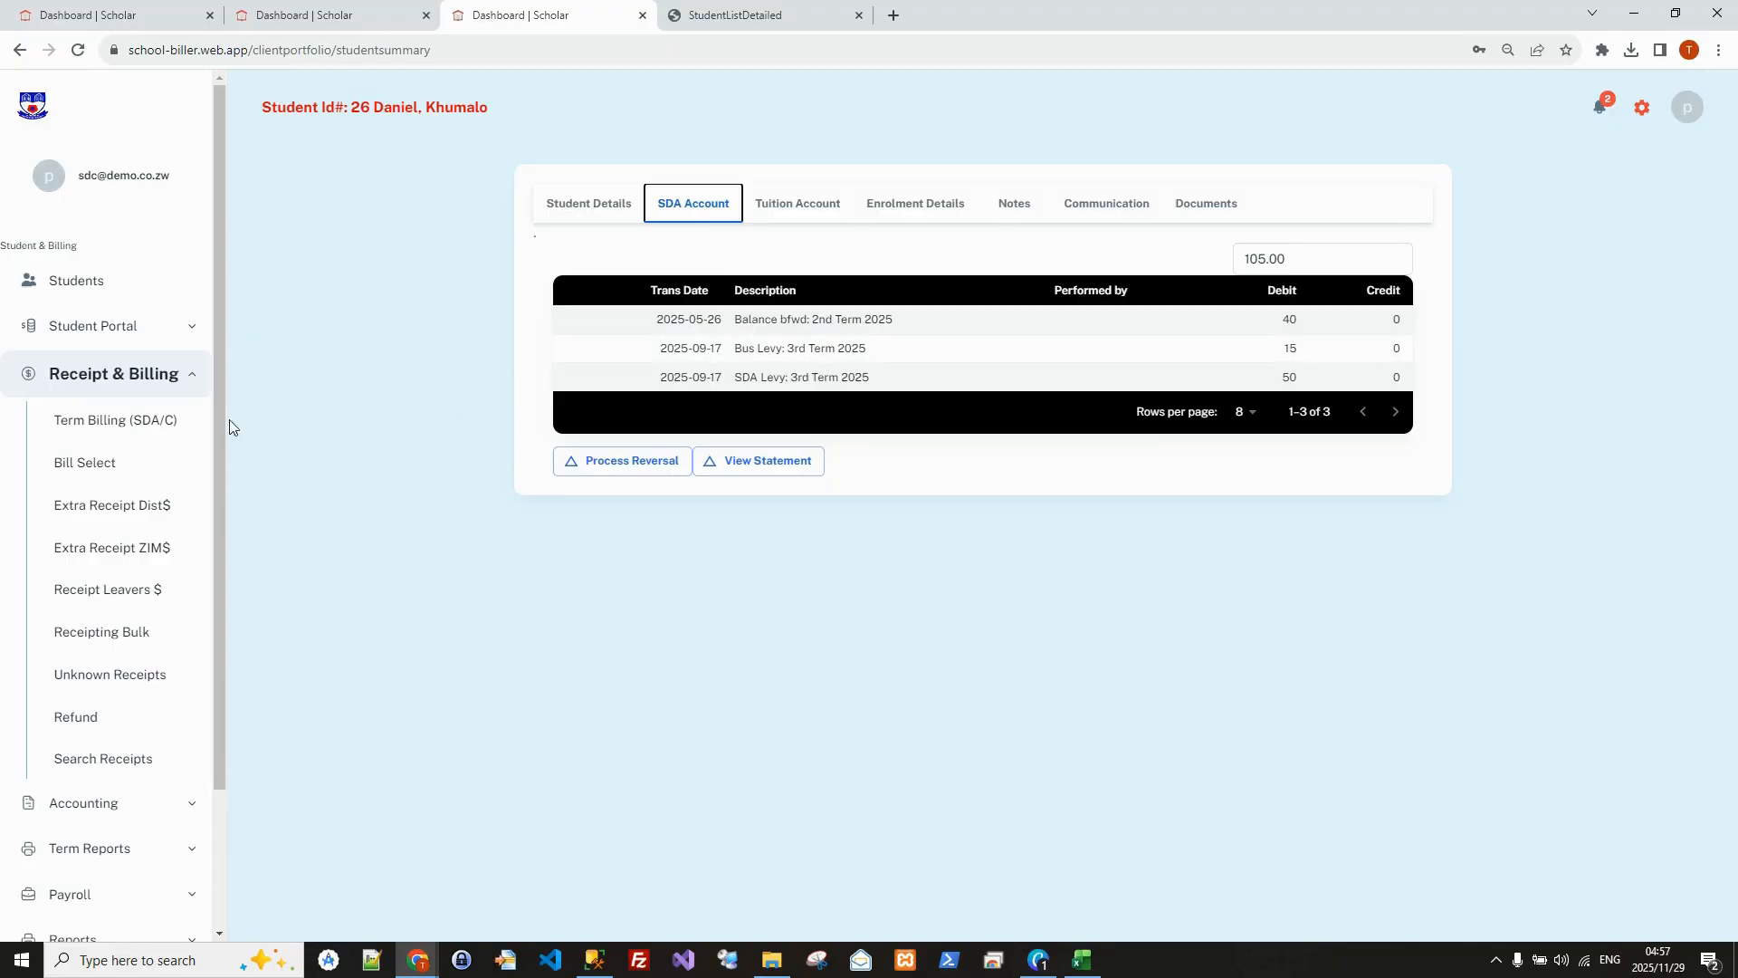
Step: Start a new bill in Term Billing (SDA/C) with the bill date 2025/11/05
left_click(116, 423)
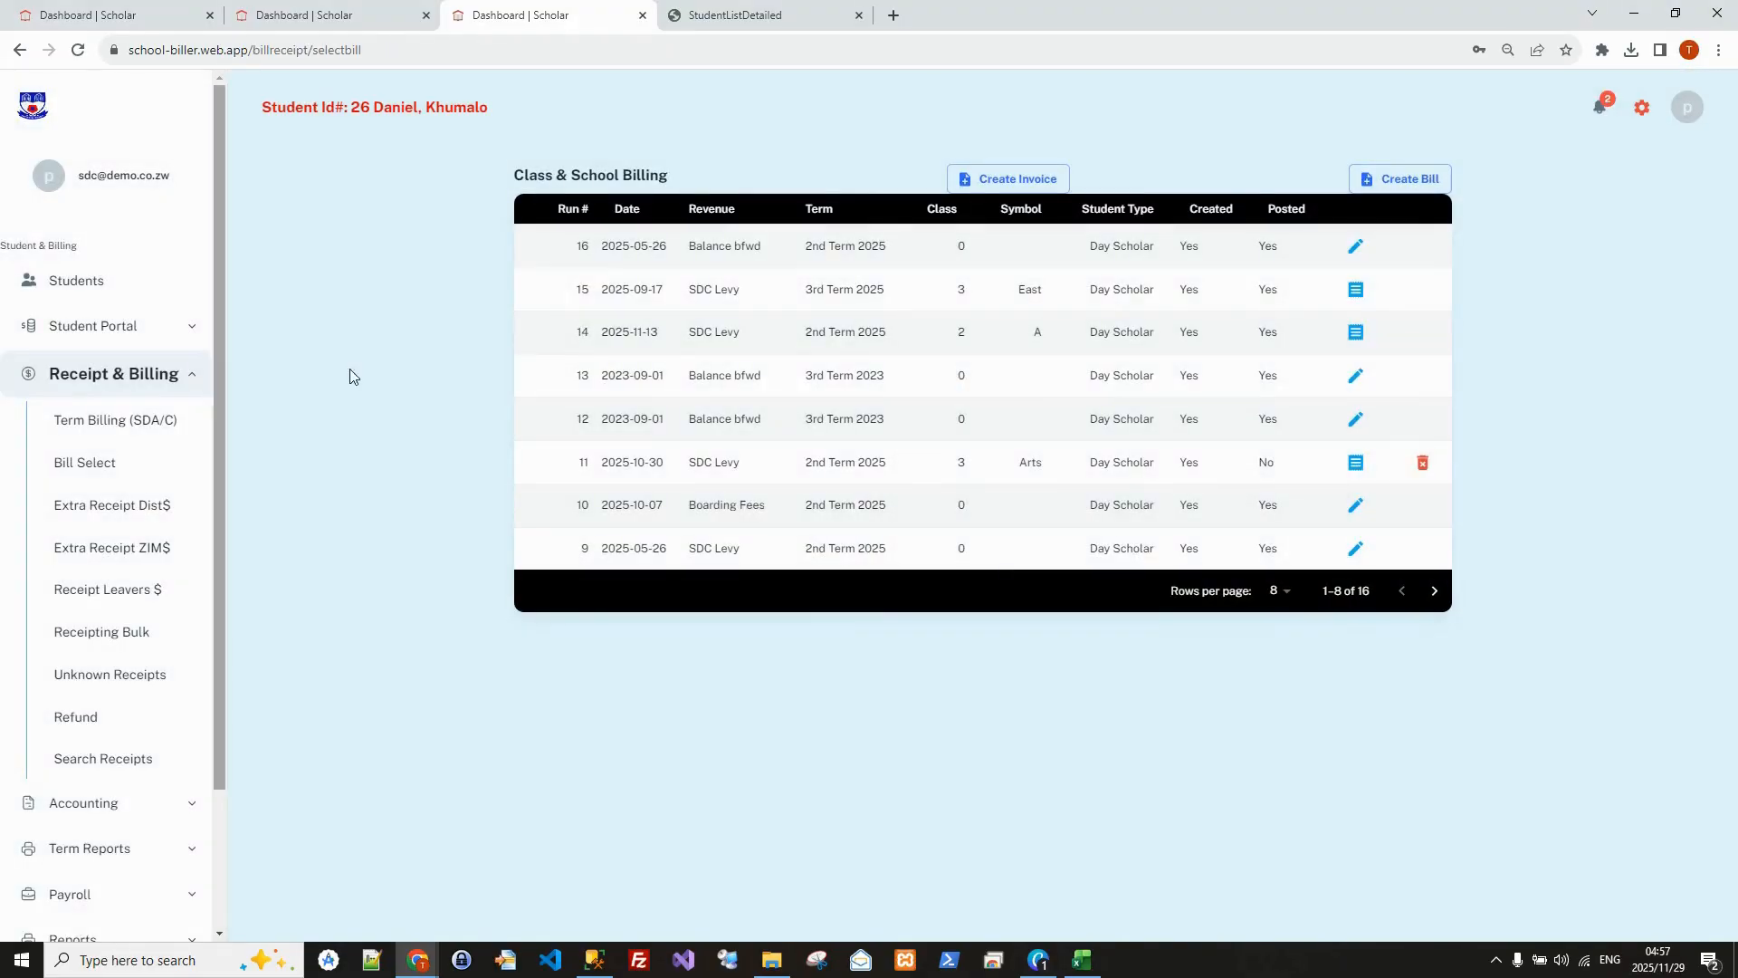
left_click(1393, 181)
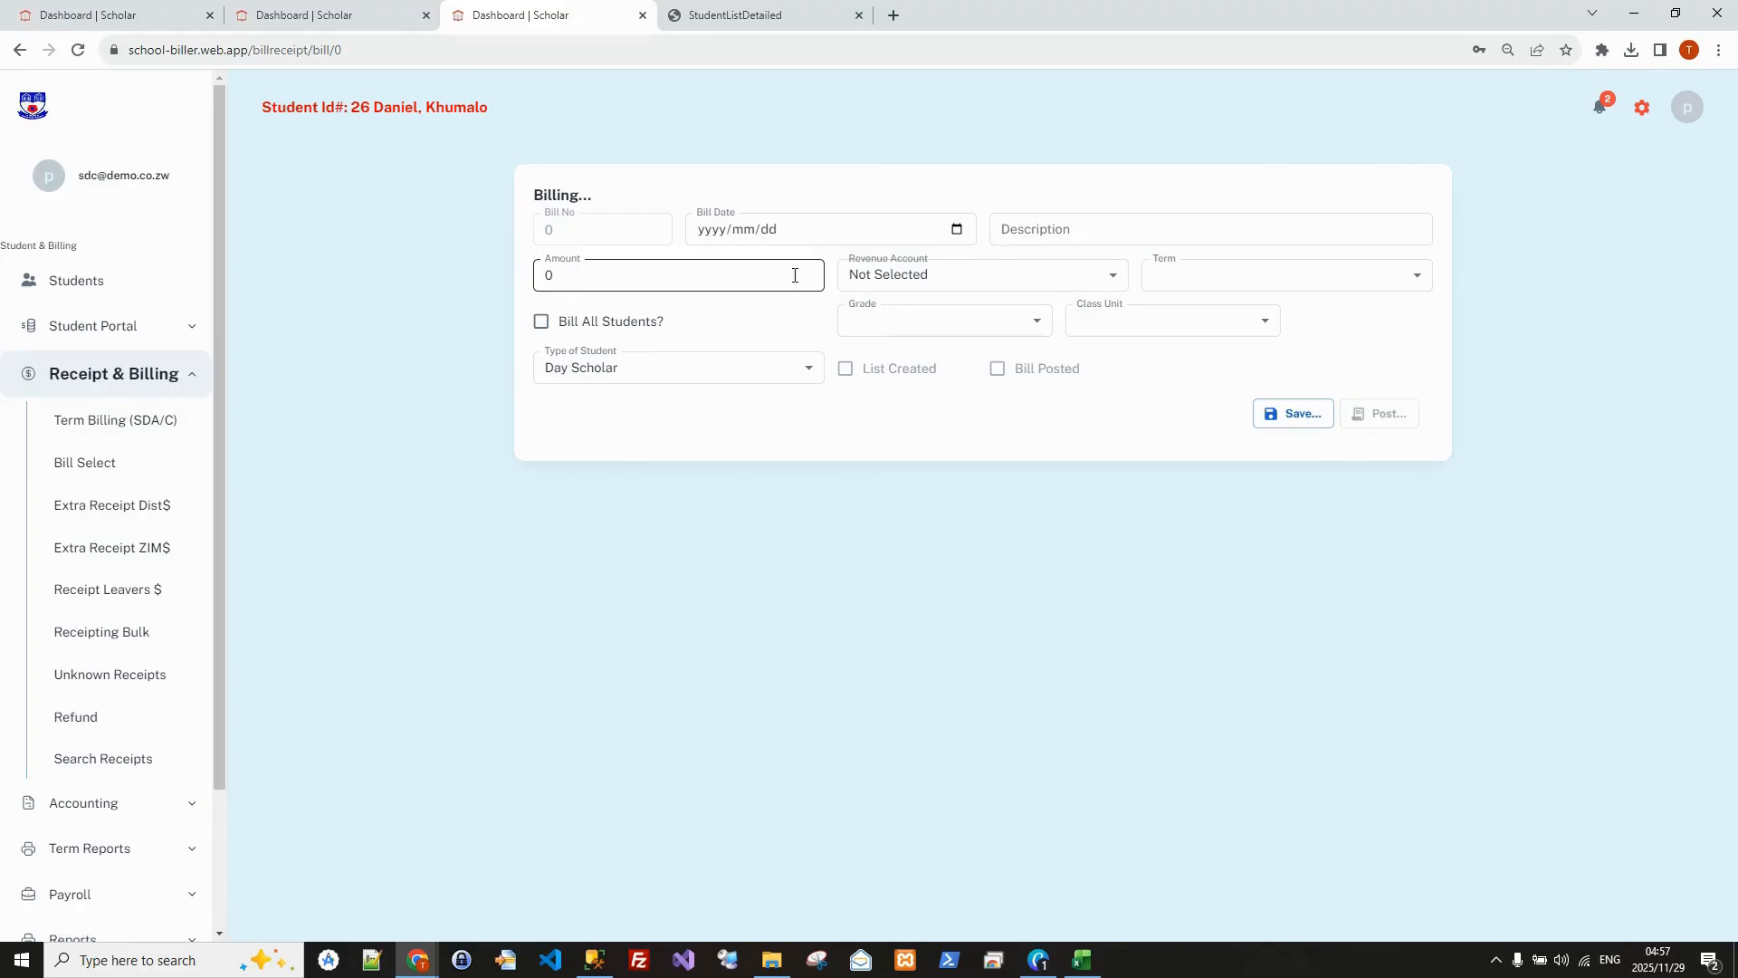
left_click(957, 230)
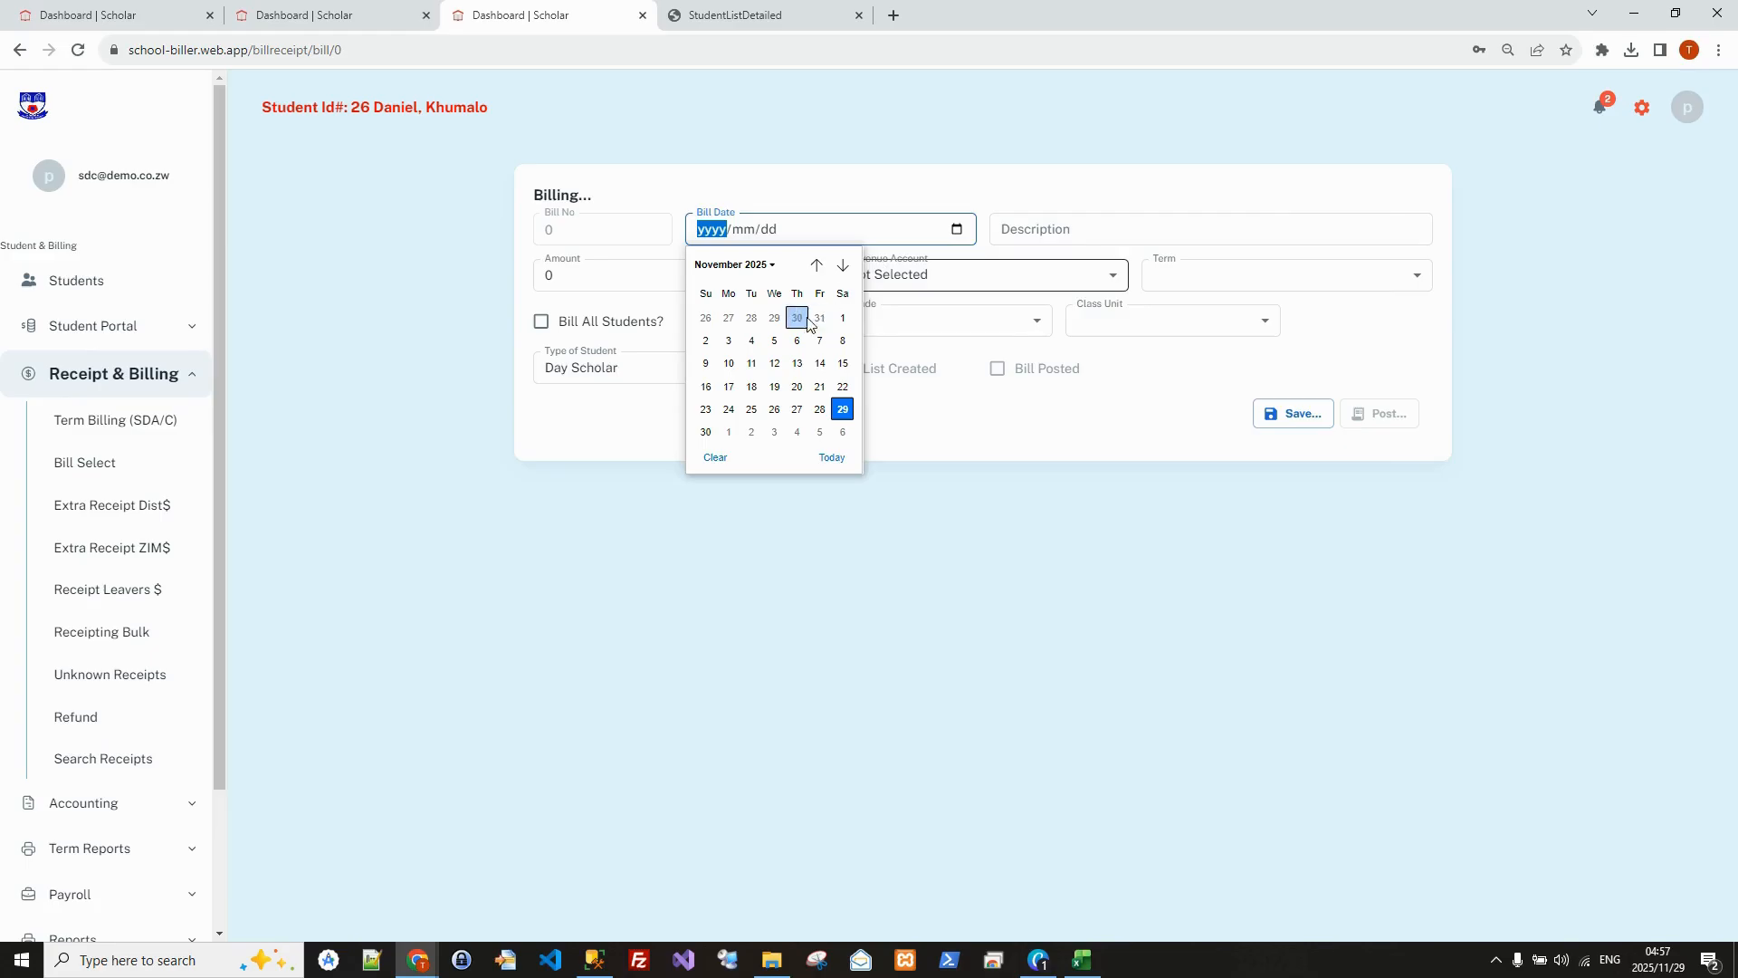
left_click(774, 340)
left_click(1130, 230)
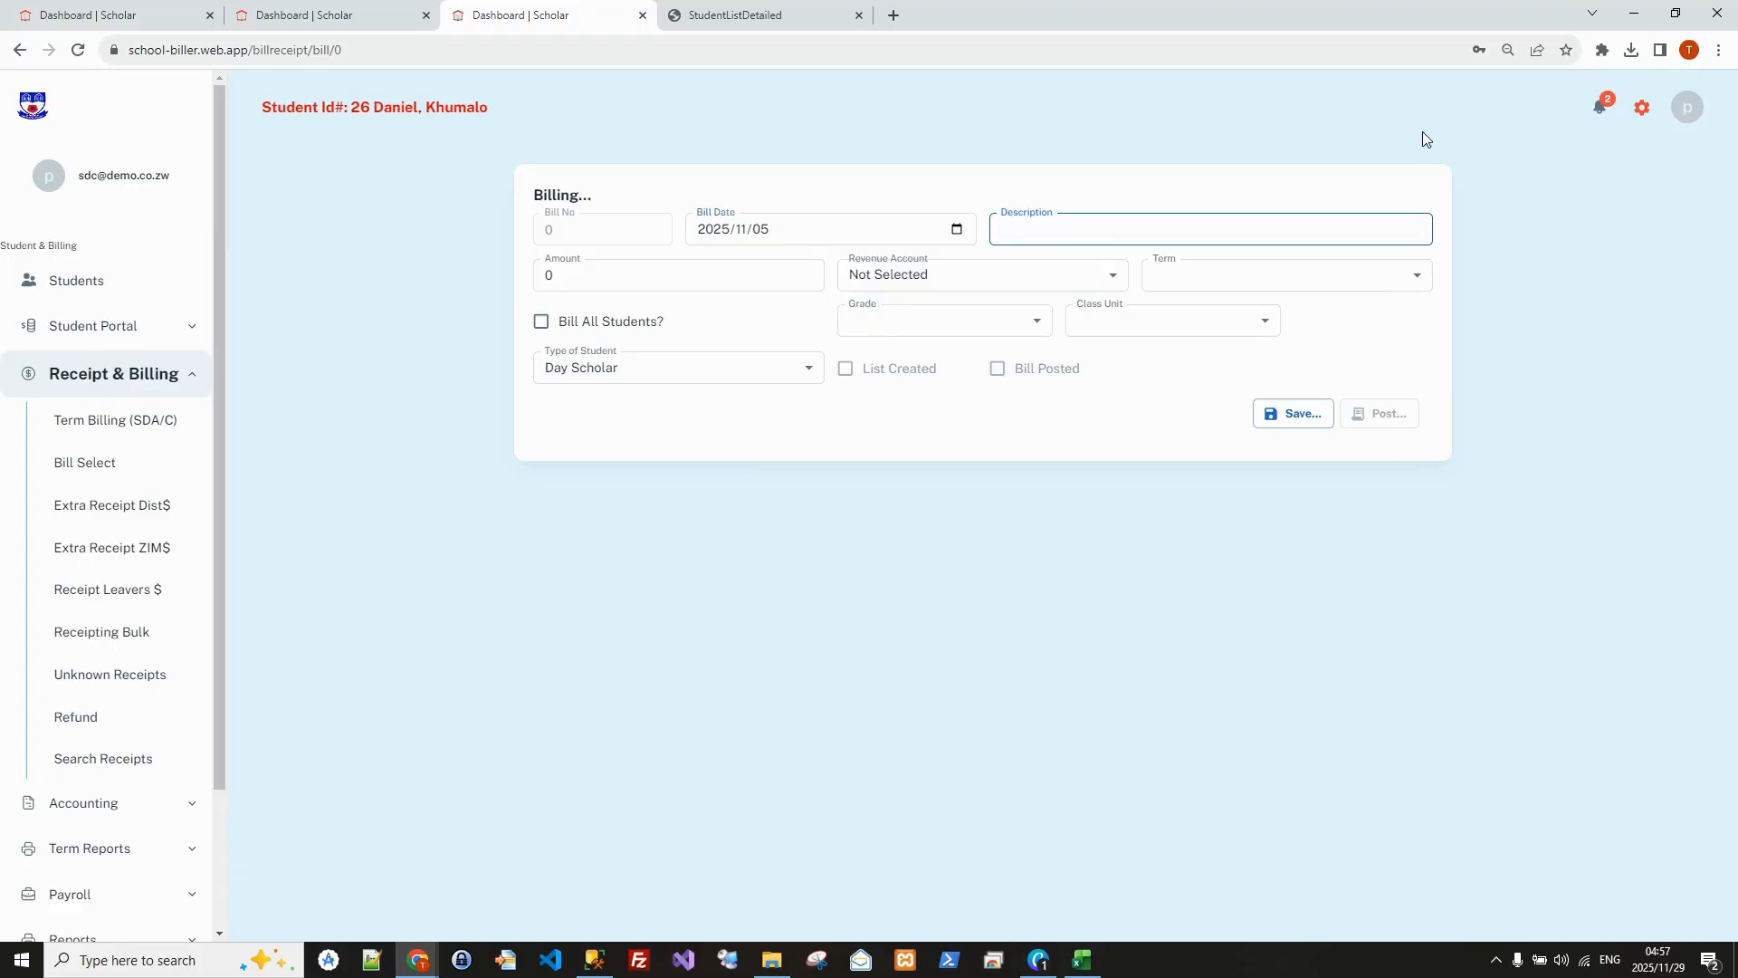
Step: Set the bill's revenue account to Practicals Fees and its description to "Practicals"
left_click(1121, 280)
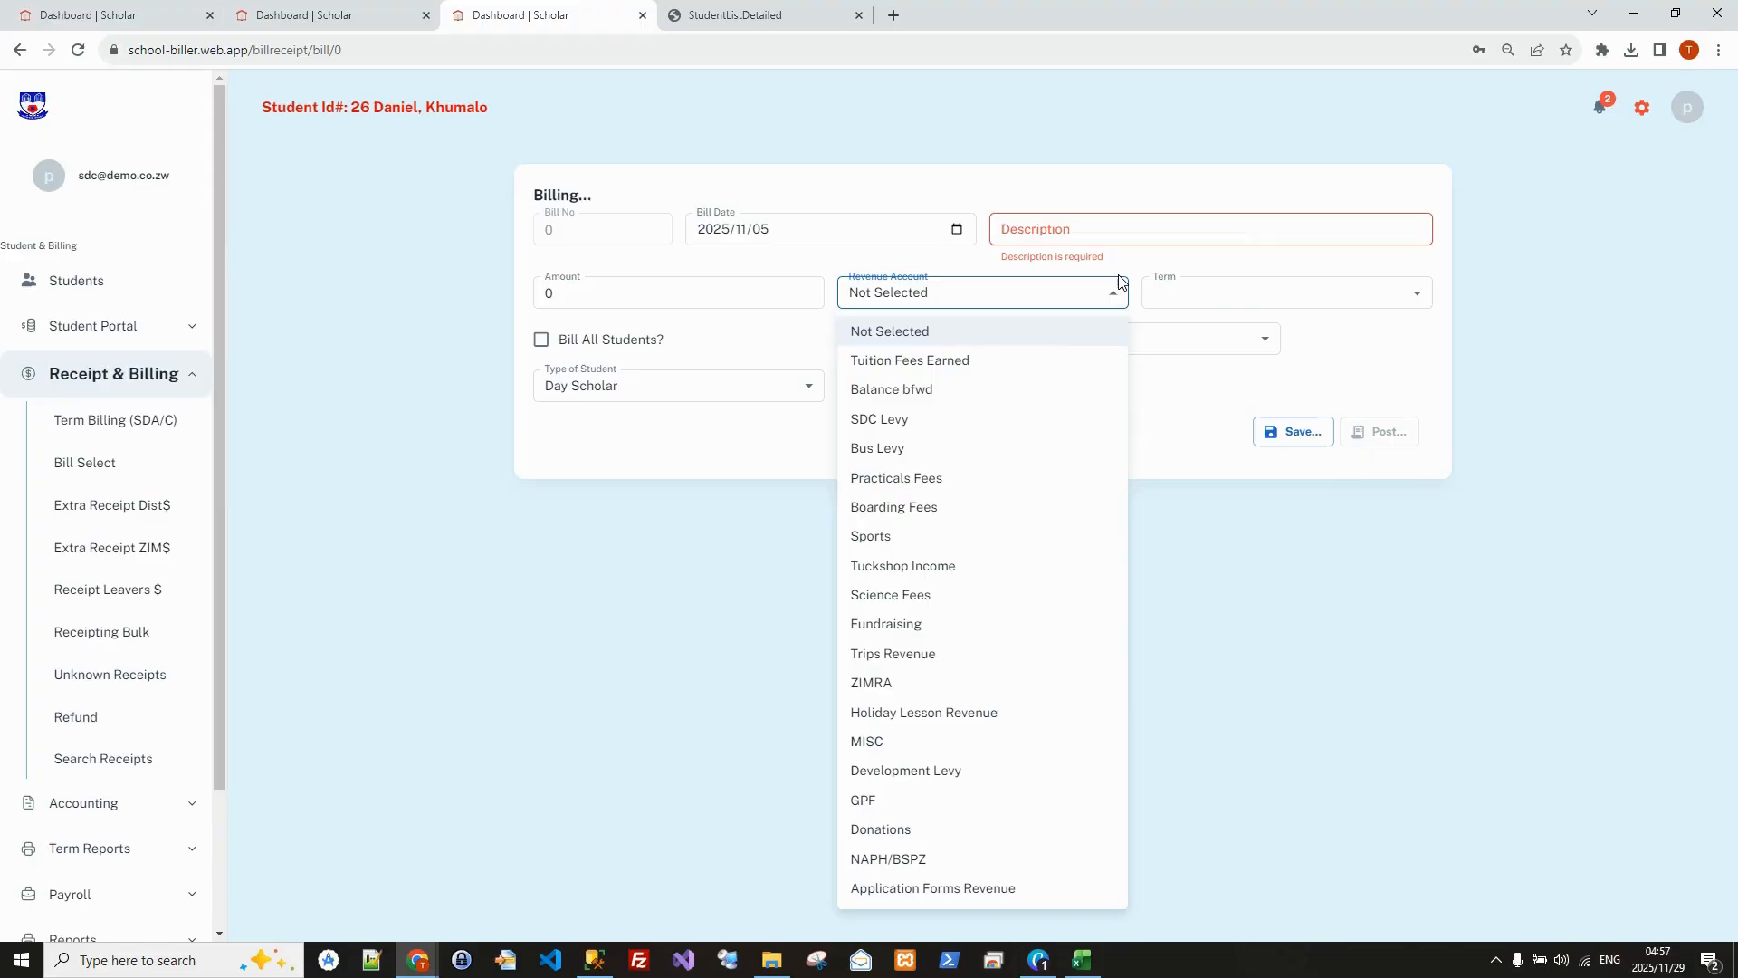
left_click(923, 477)
left_click(1110, 232)
type("Practicals")
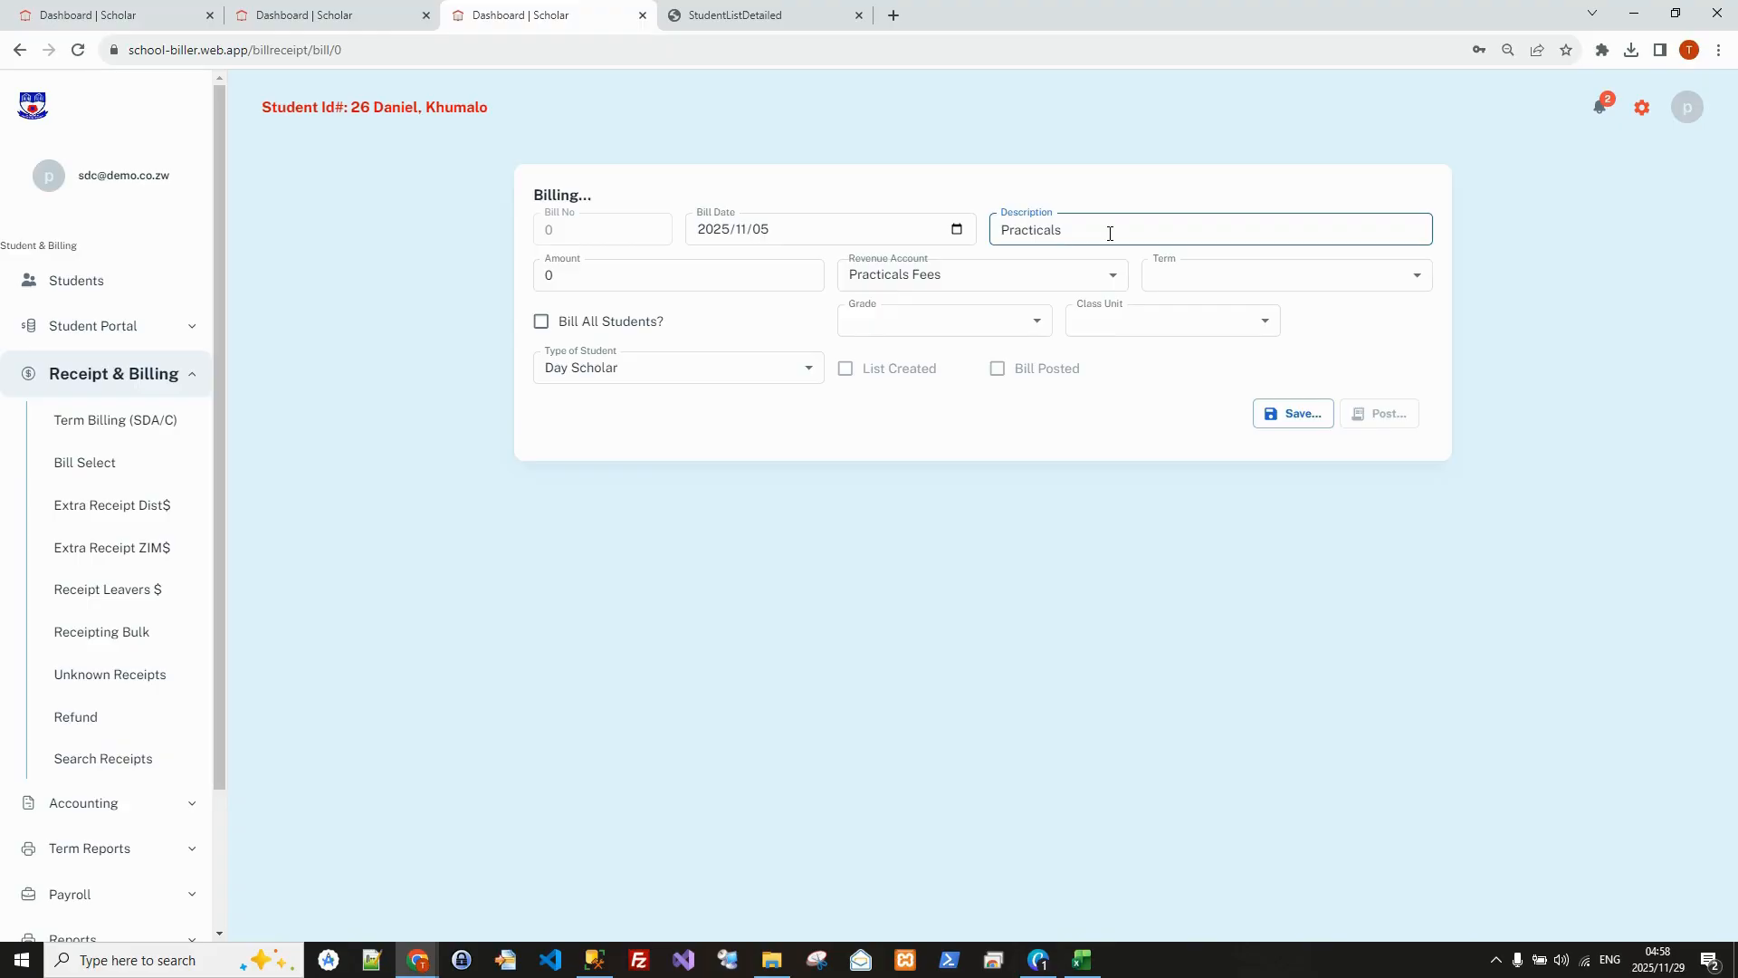
Step: Set the amount to 10 for 3rd Term 2025, apply the bill to all day scholars, and save it
double_click(585, 274)
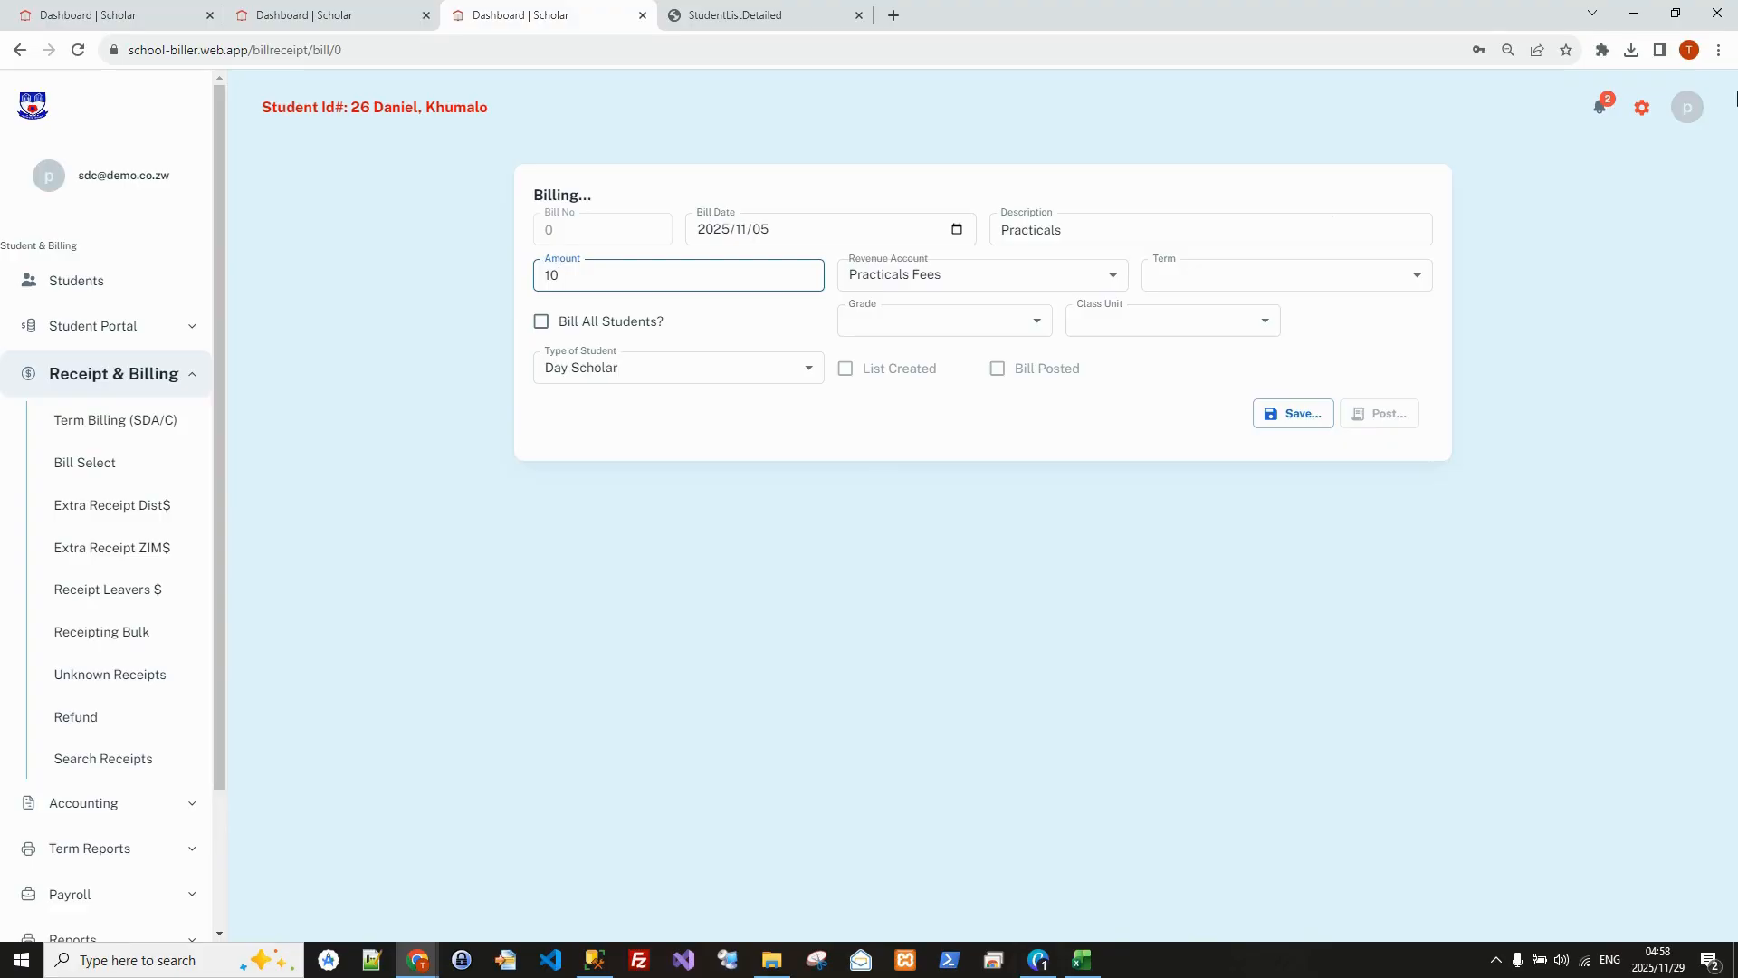
left_click(1410, 277)
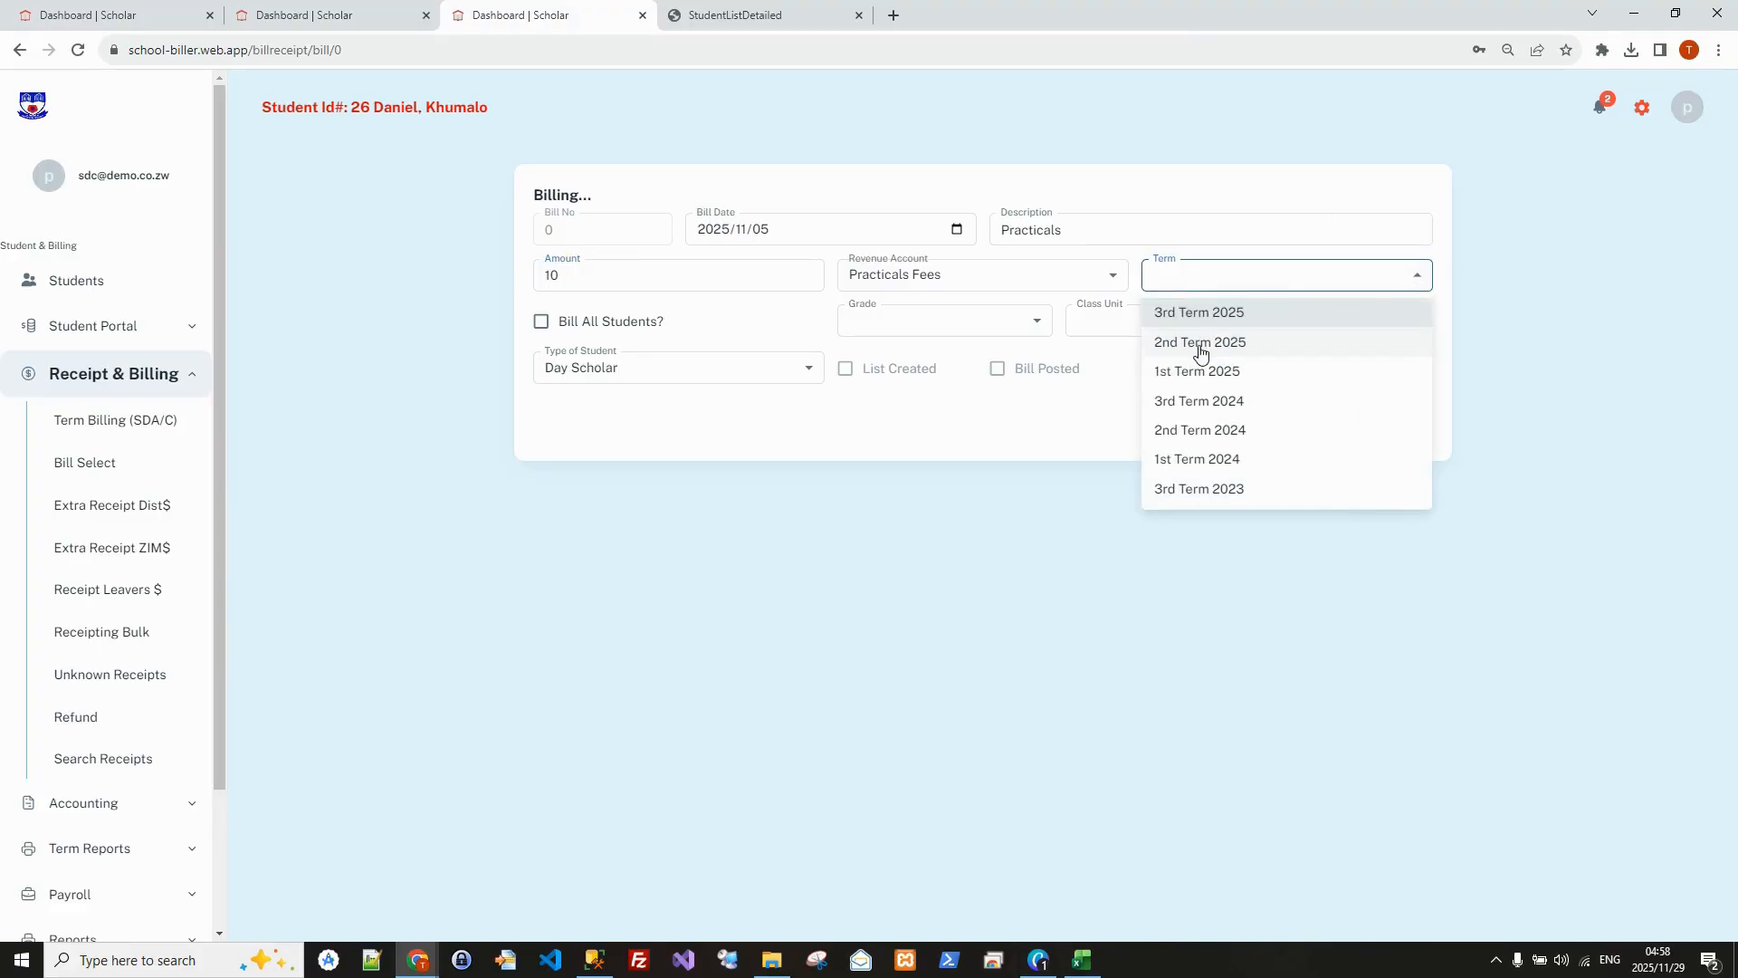
left_click(1200, 319)
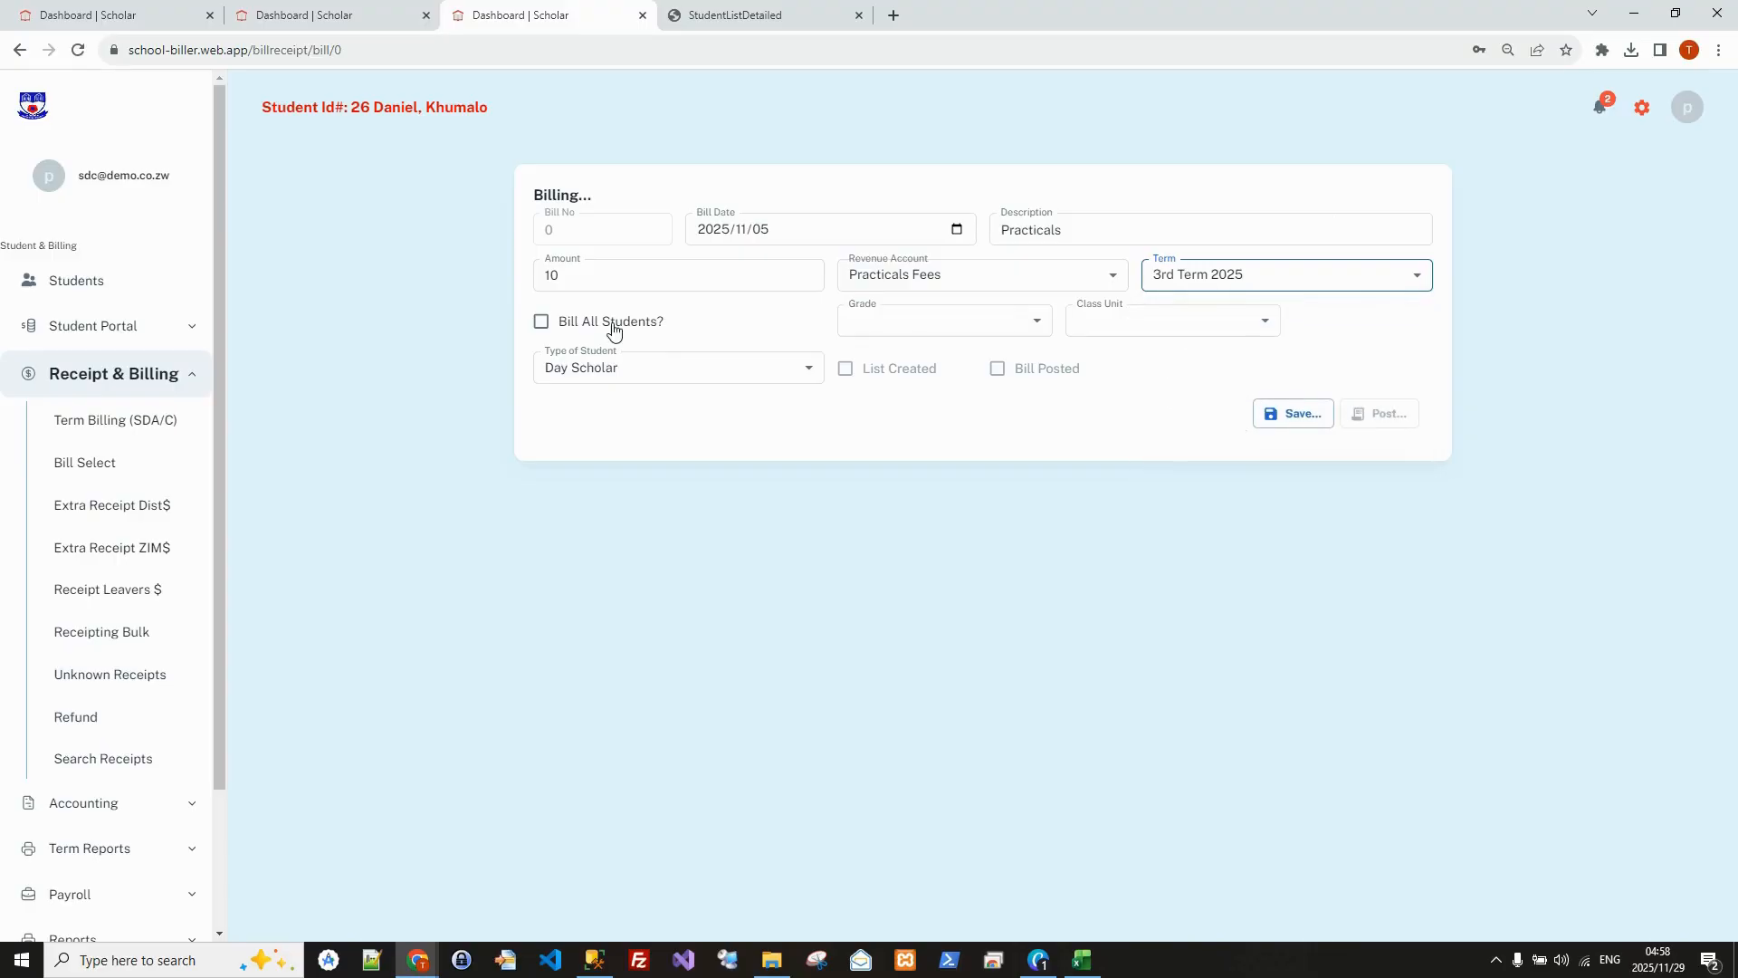
left_click(542, 323)
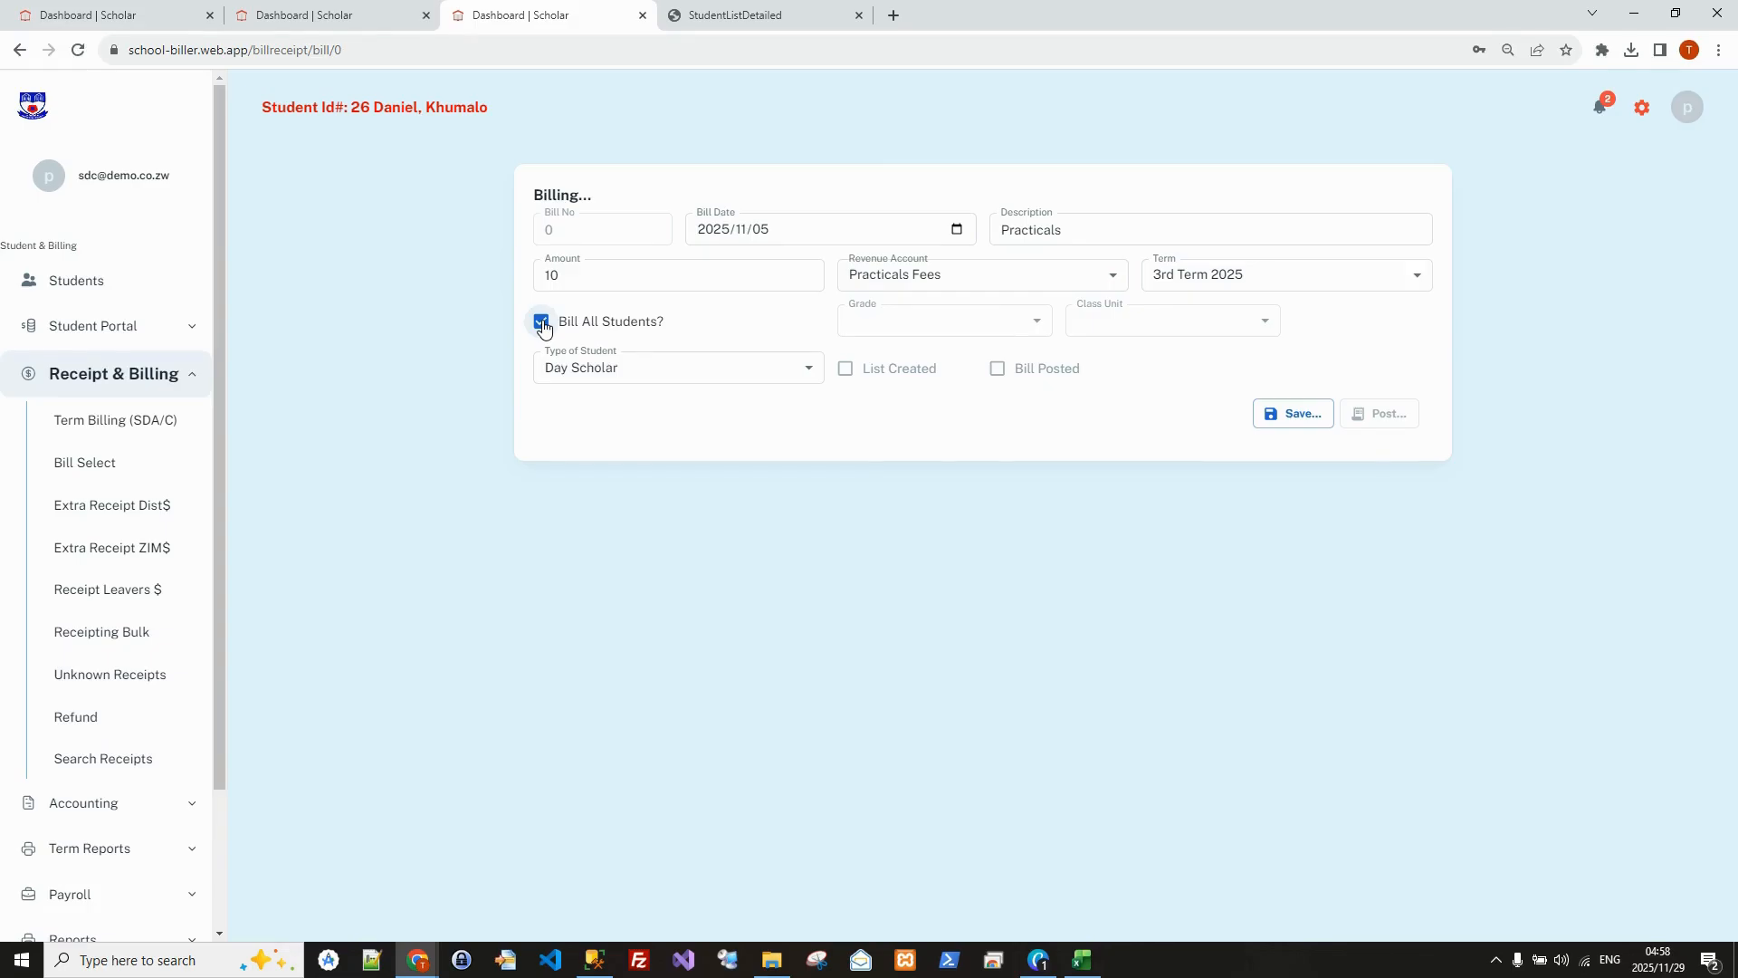
left_click(1278, 418)
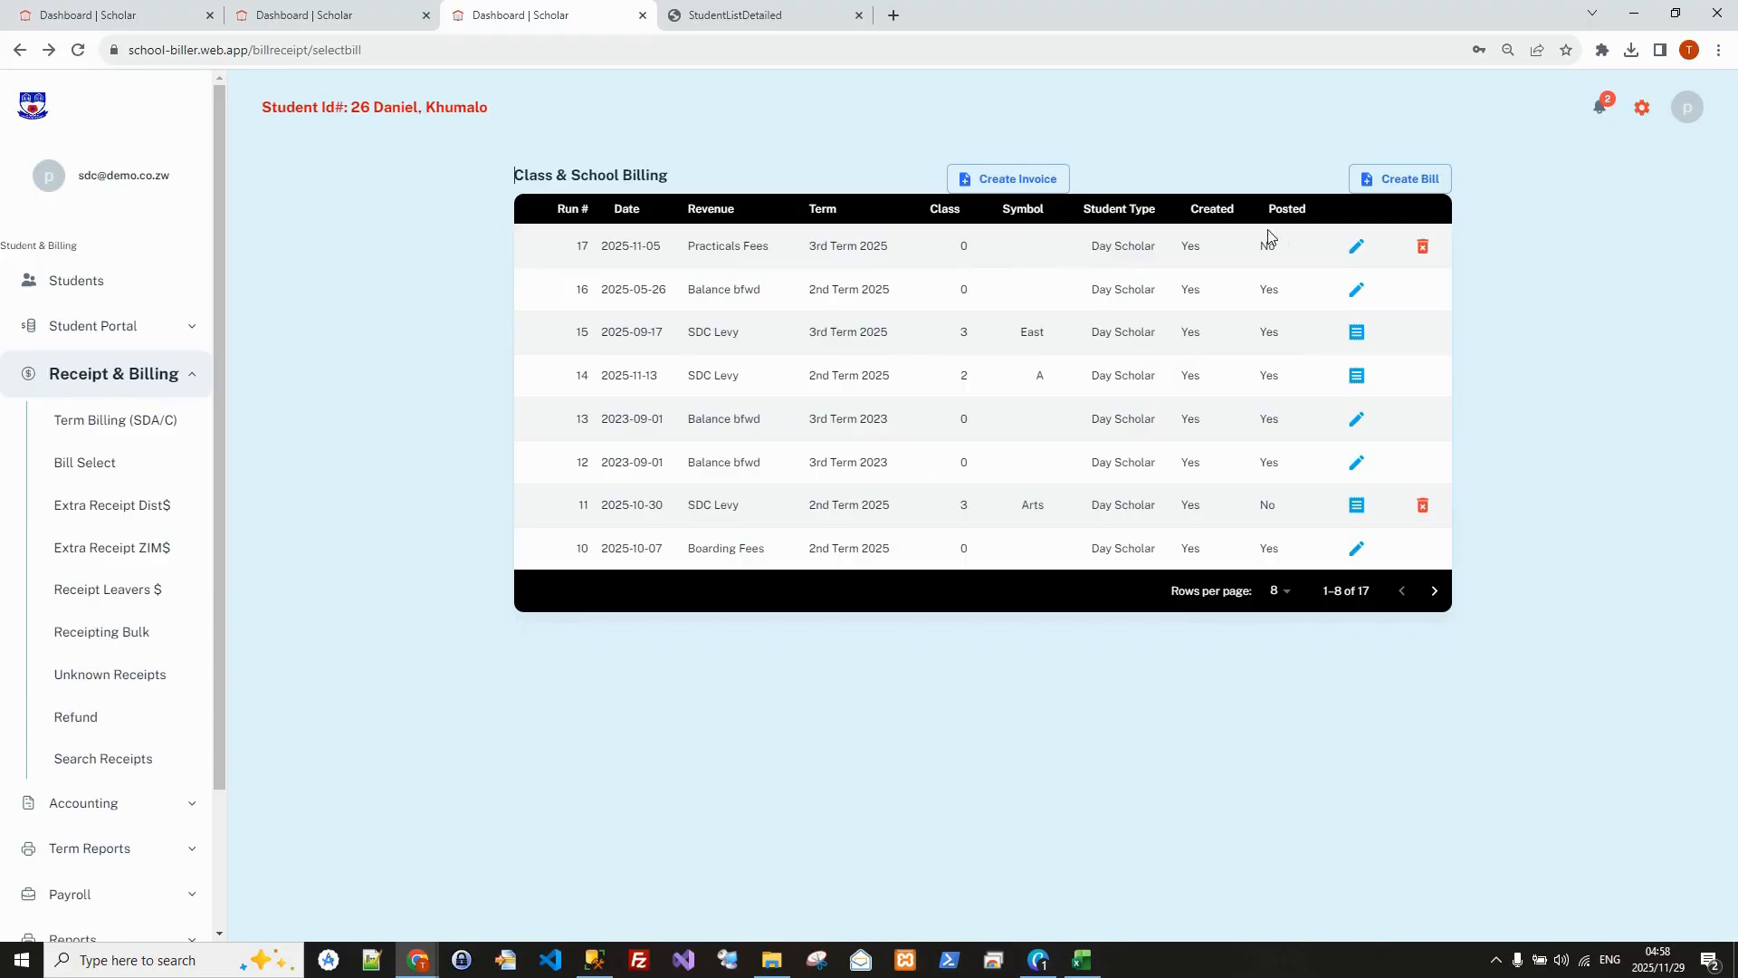
Step: Open the unposted 3rd Term 2025 Practicals Fees bill and post its batch to the students' accounts
left_click(1356, 248)
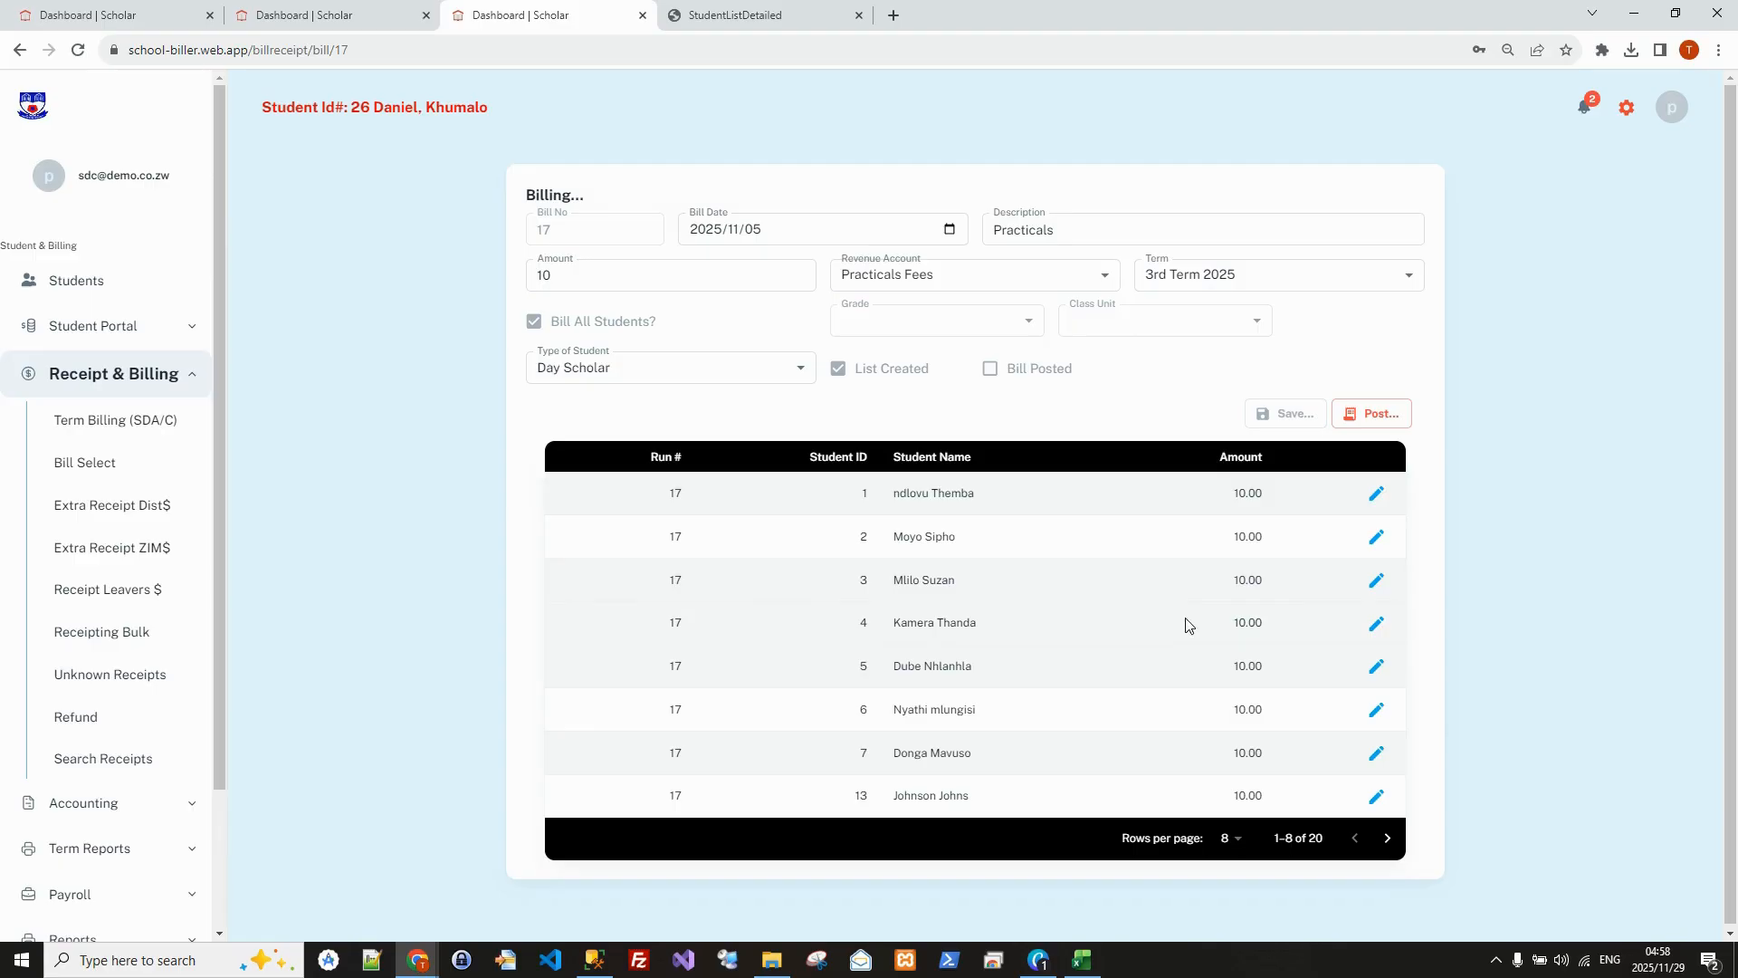
left_click(1376, 416)
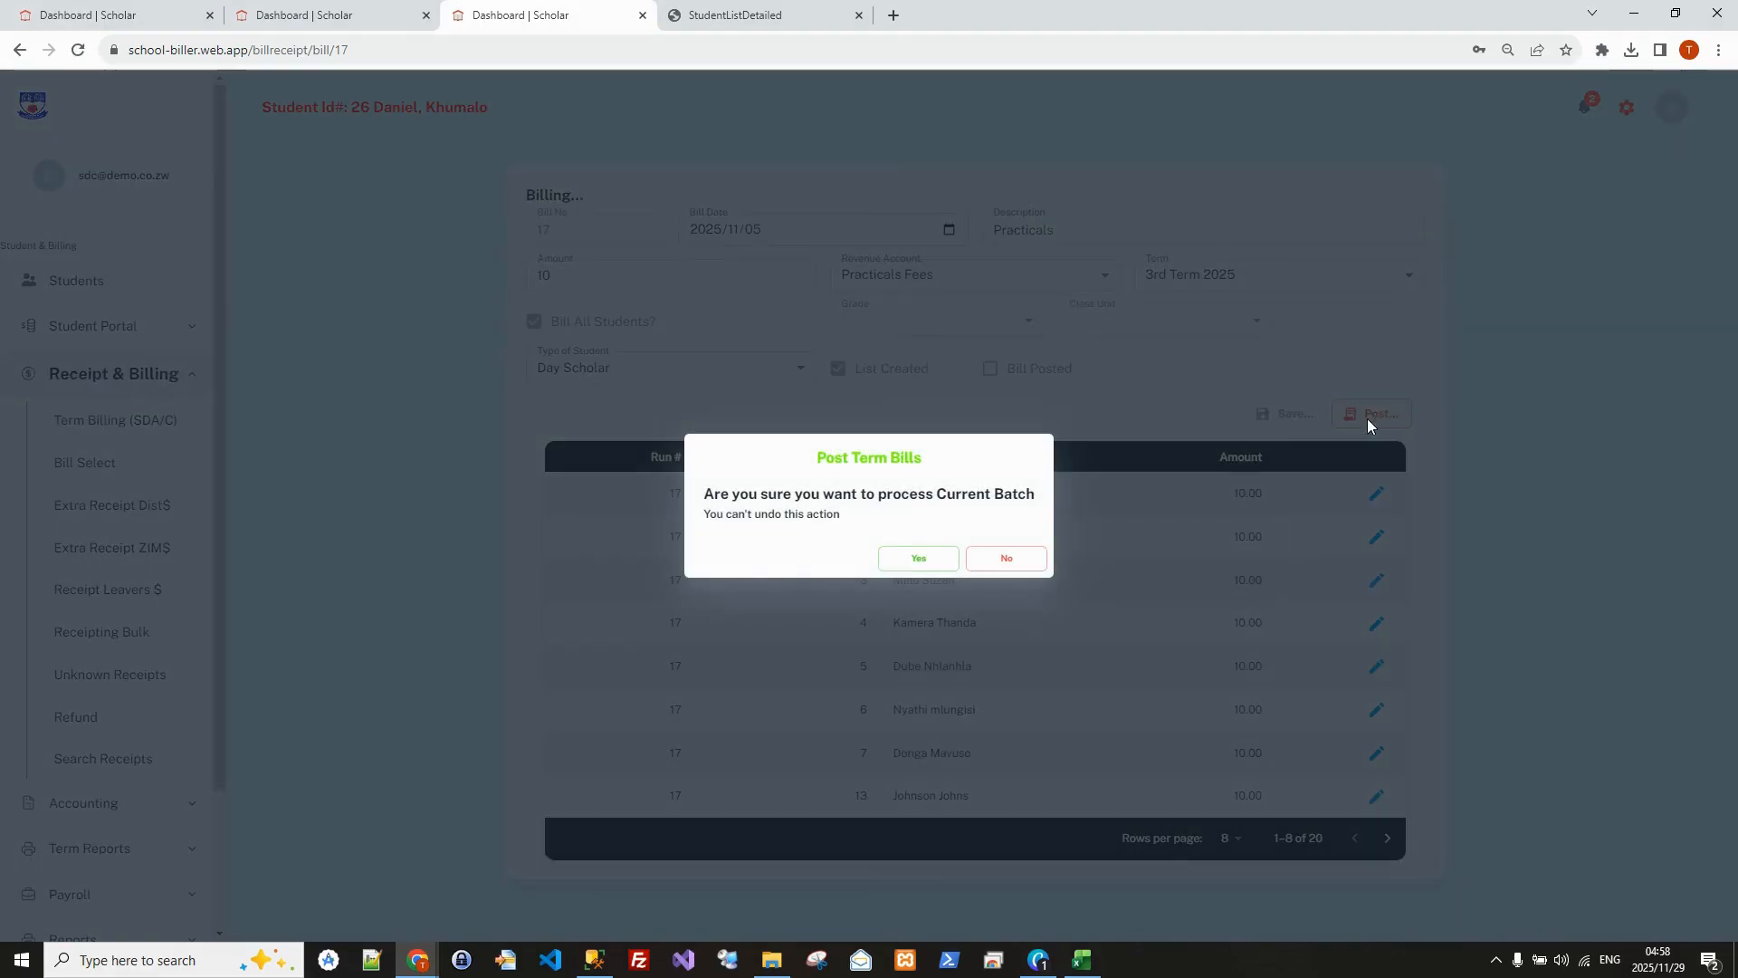
left_click(914, 558)
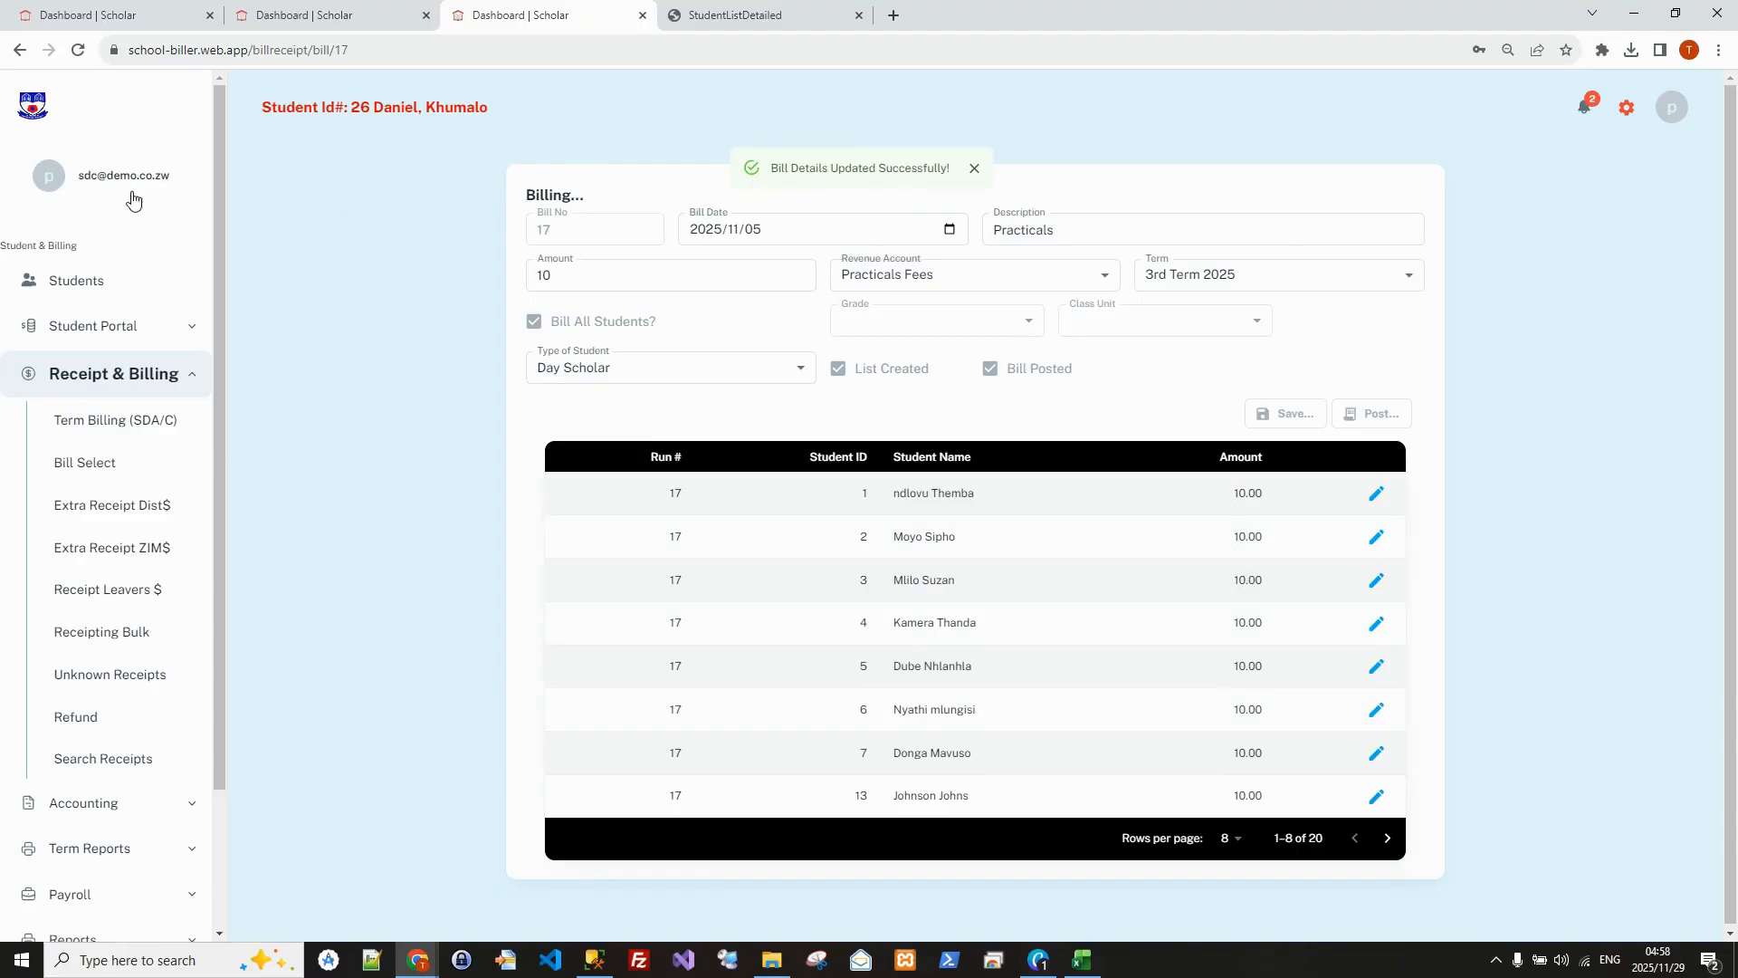
Step: Search again for the student billed the 40 balance and check the Practicals charge and balance in their SDA Account
left_click(79, 290)
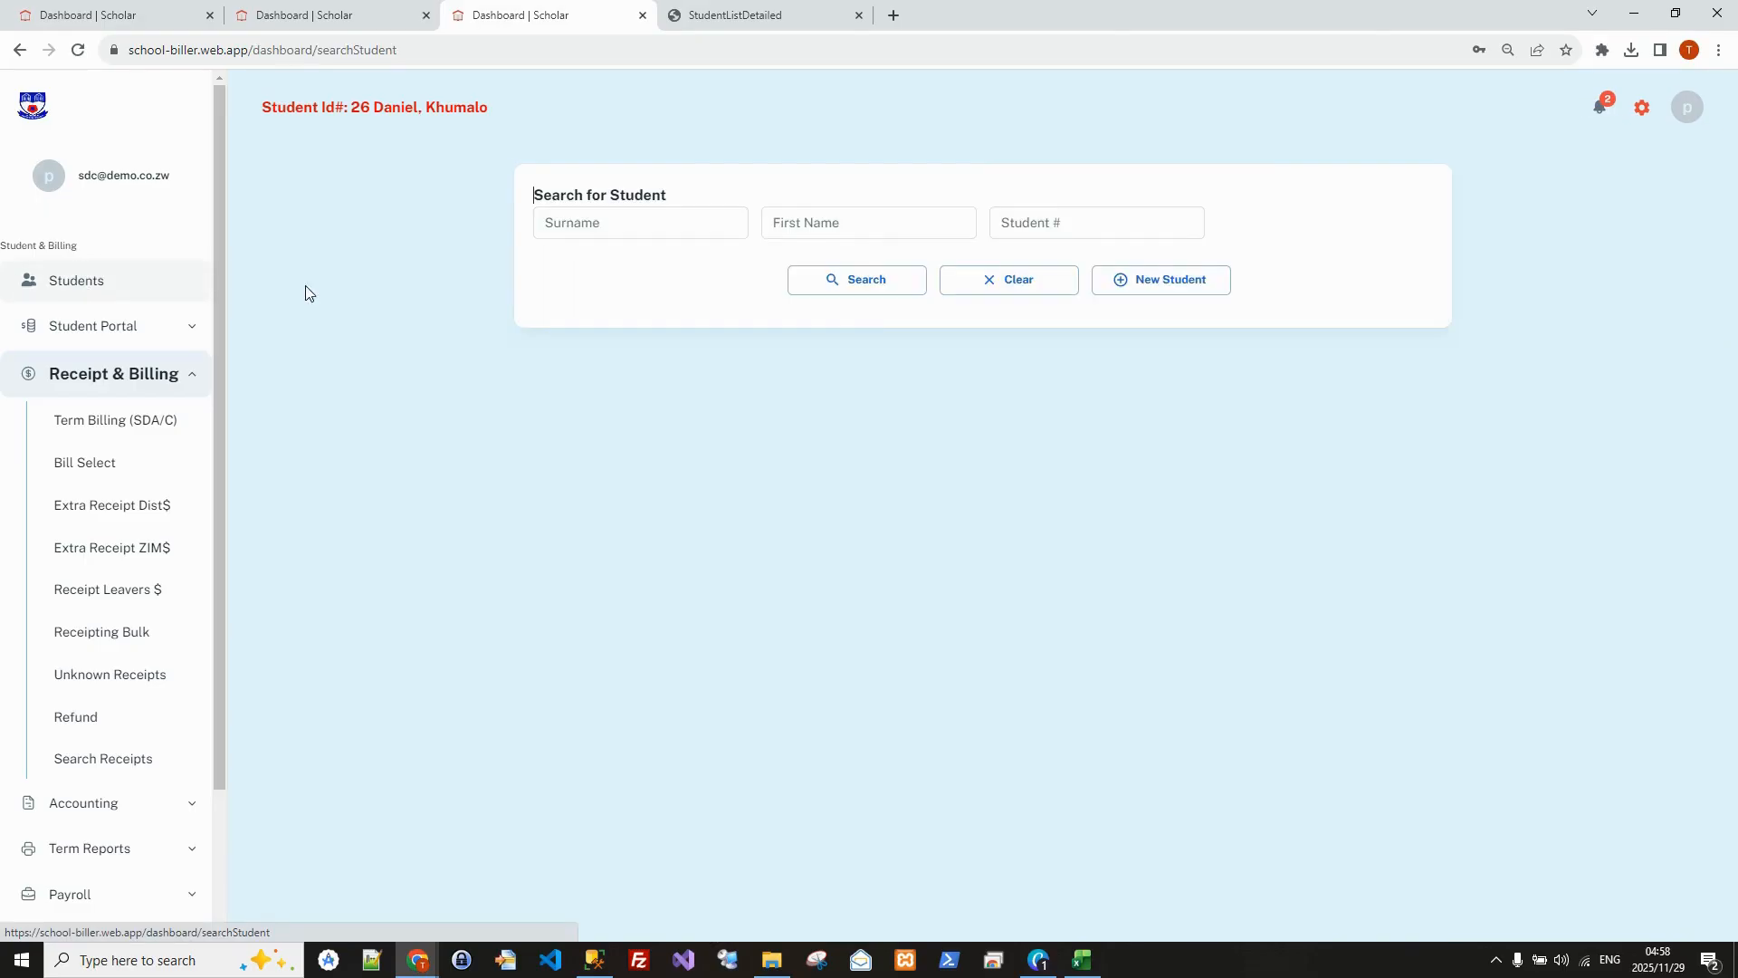
left_click(623, 221)
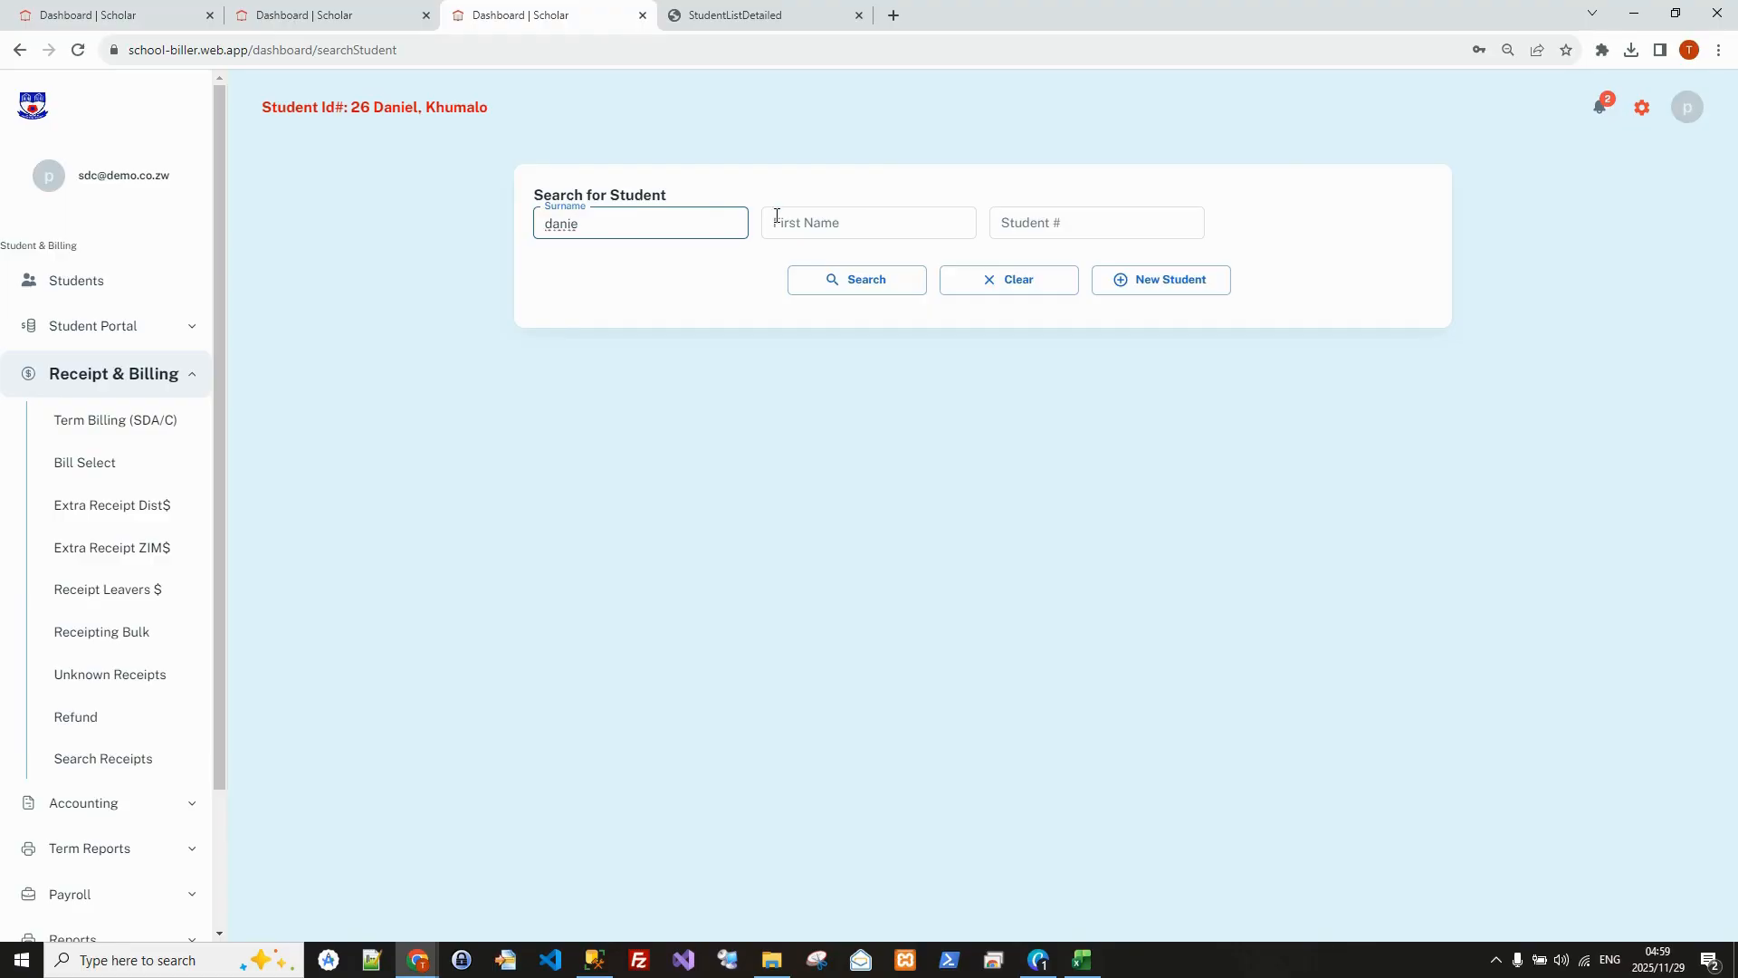
left_click(856, 280)
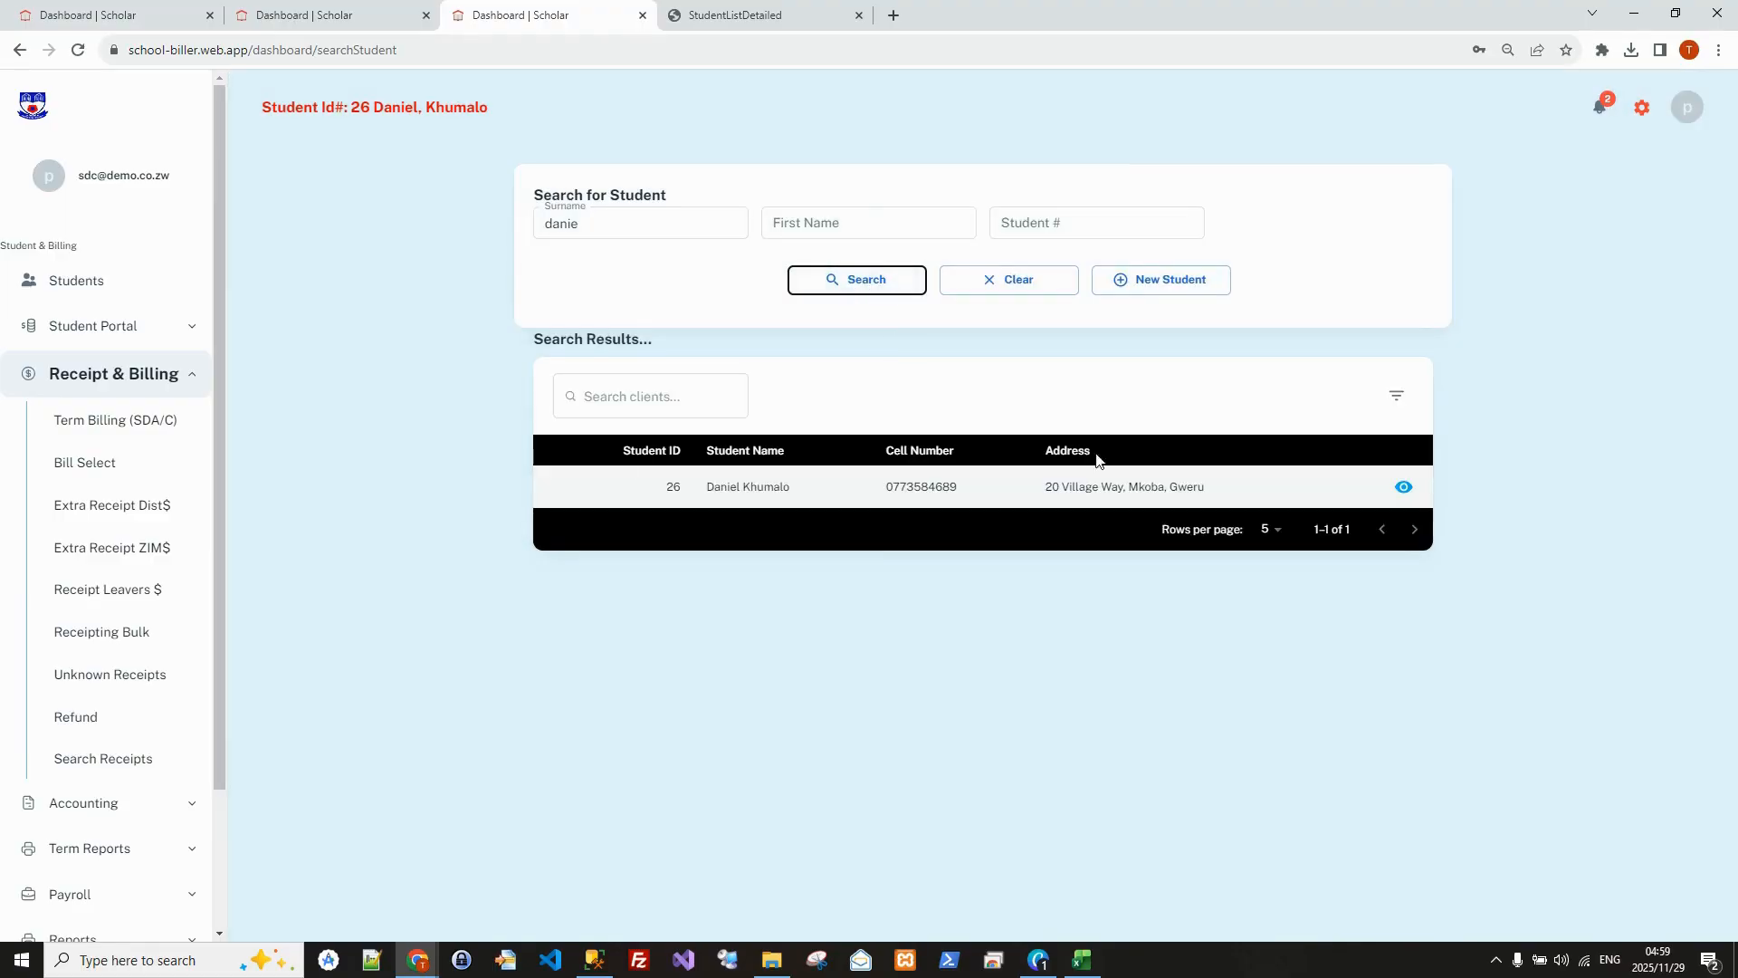
left_click(1403, 486)
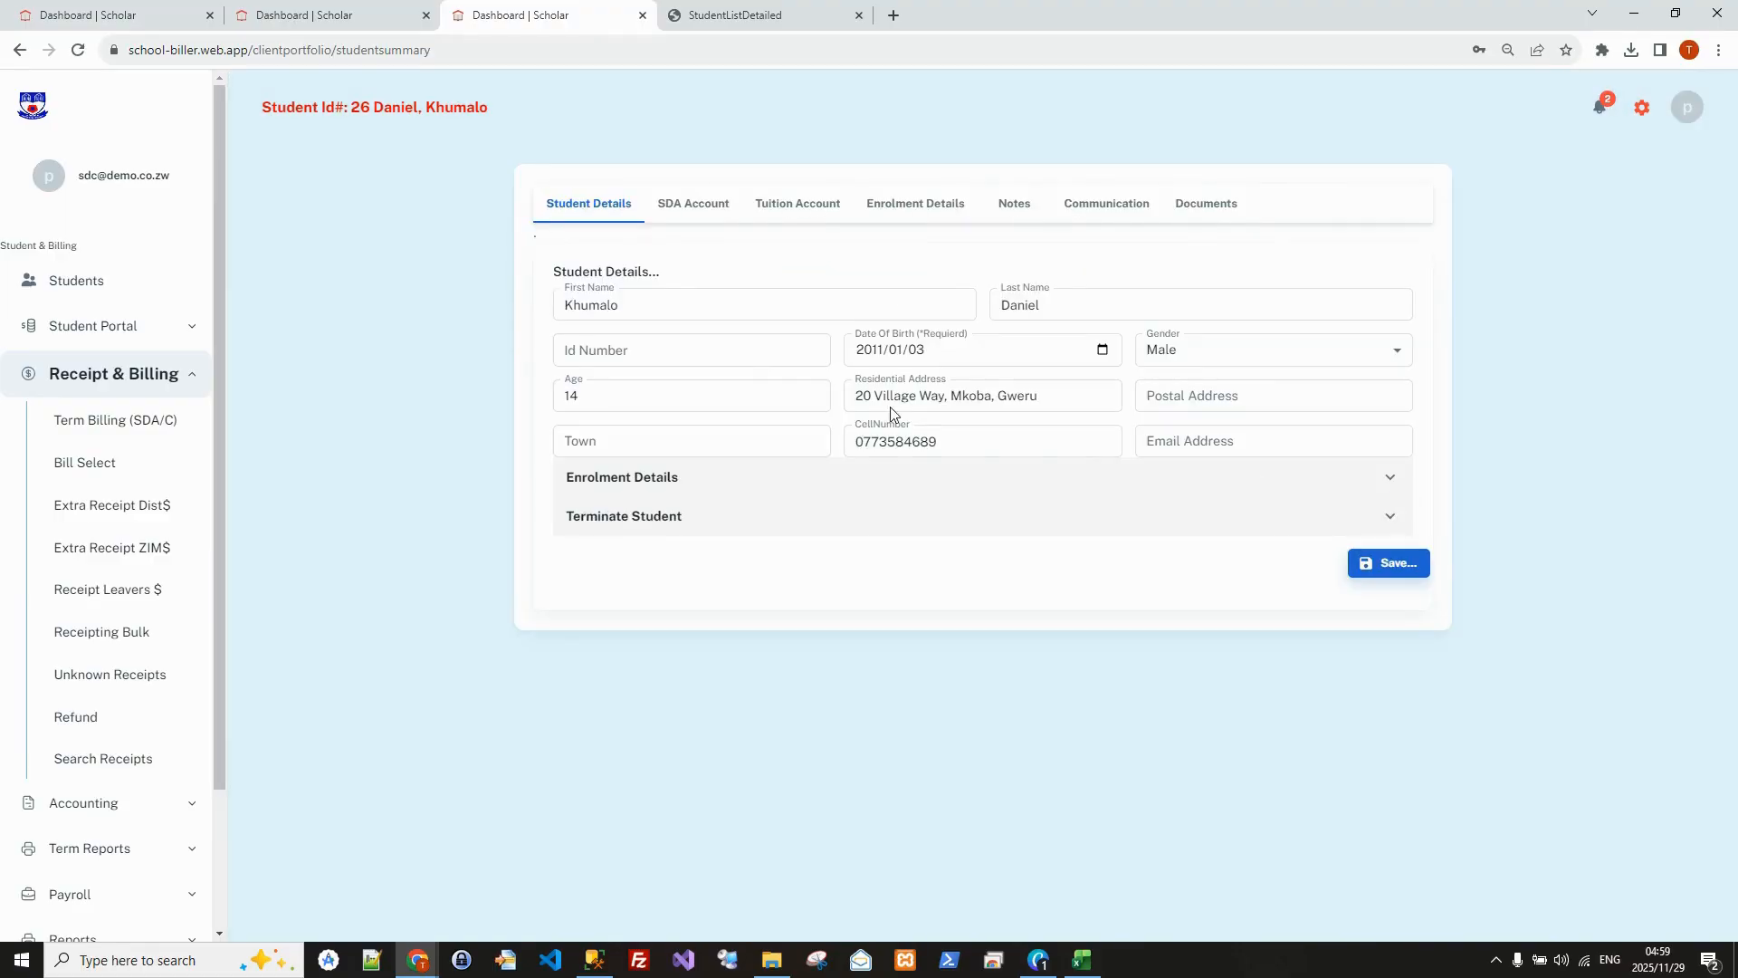
left_click(690, 219)
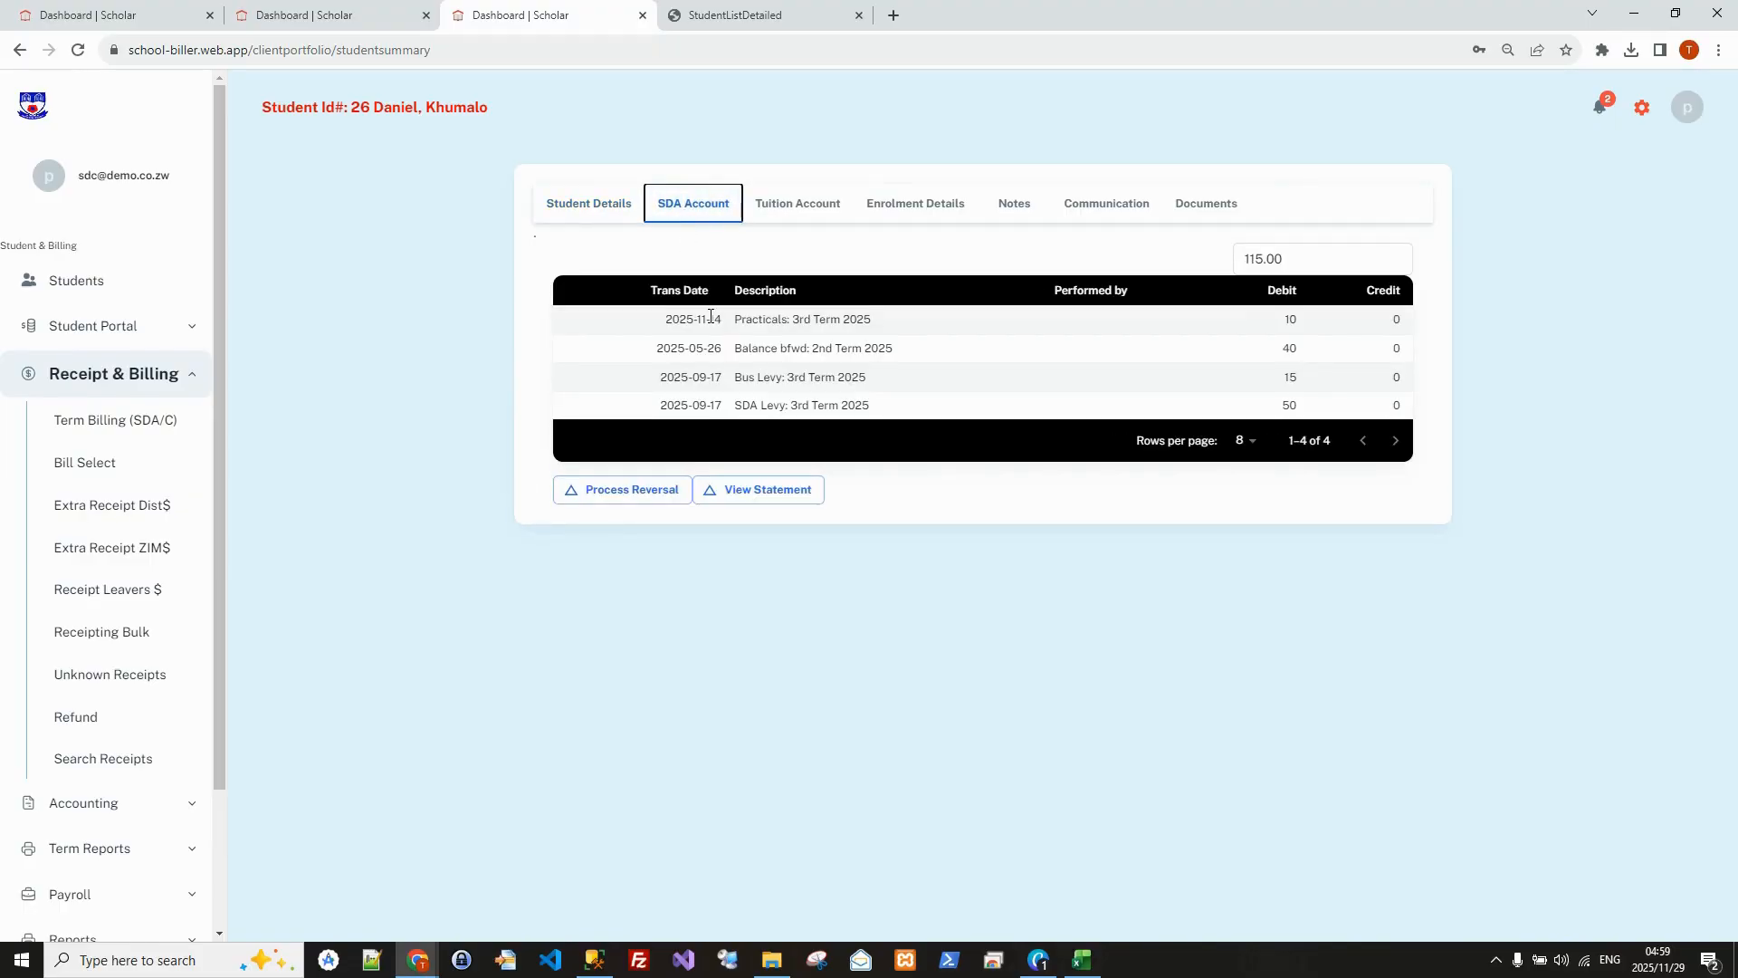
left_click_drag(736, 319, 798, 319)
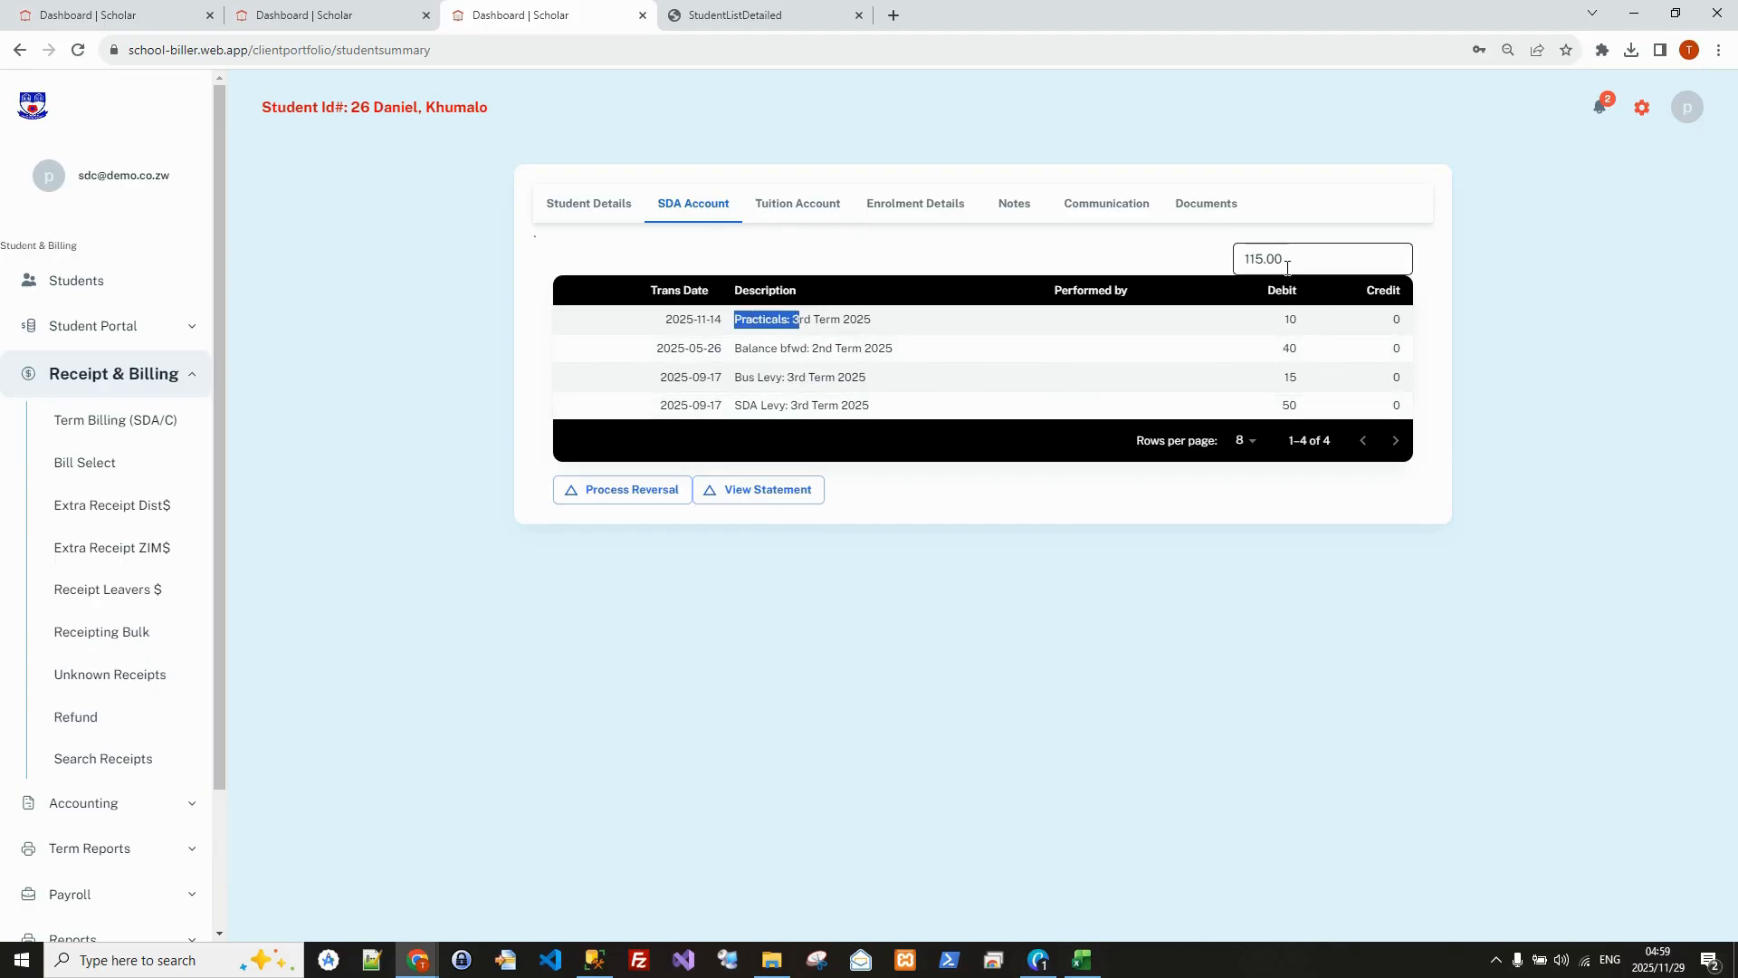
left_click(886, 326)
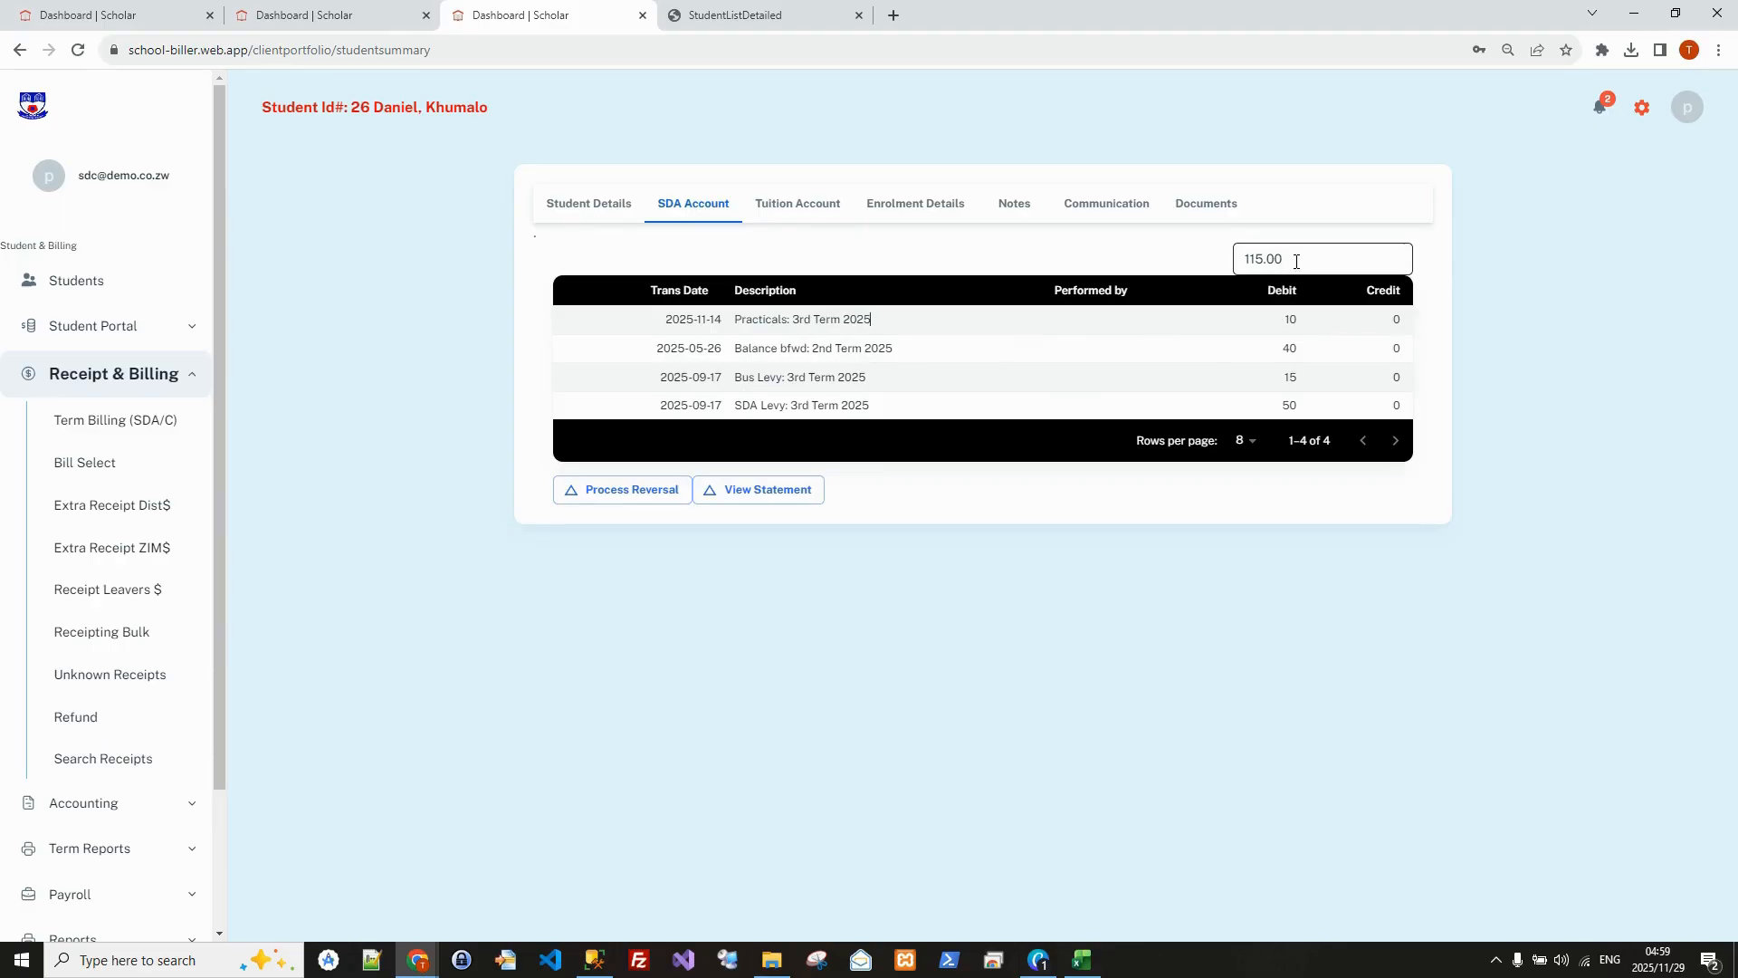